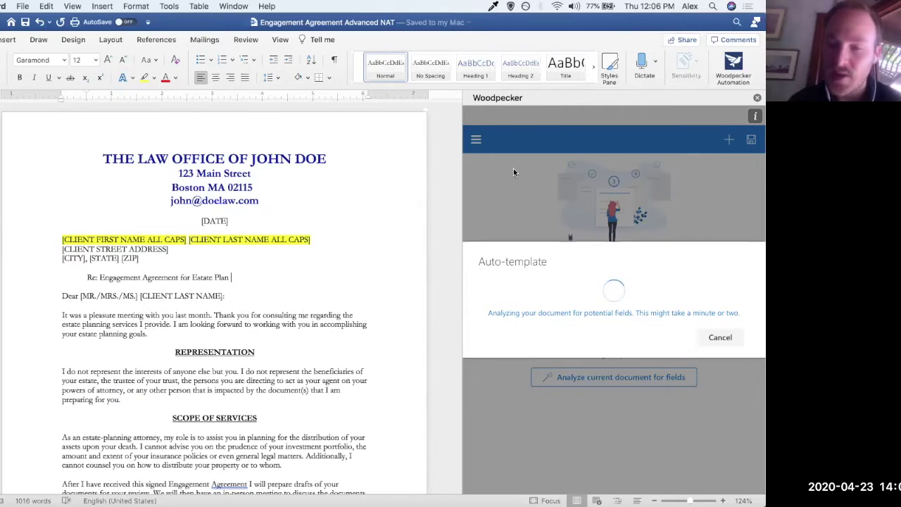
pyautogui.scroll(-2, 254, 352)
pyautogui.scroll(-1, 253, 352)
pyautogui.scroll(1, 239, 295)
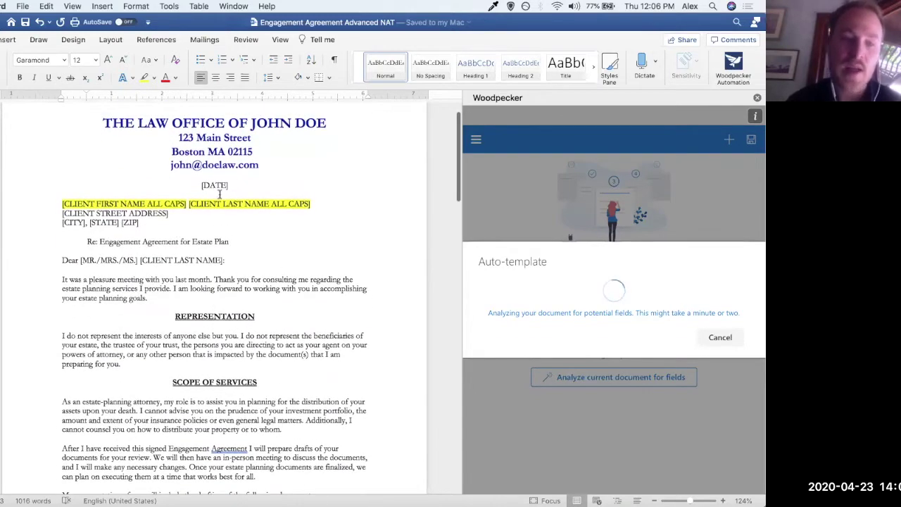
pyautogui.scroll(-6, 259, 305)
pyautogui.scroll(8, 259, 305)
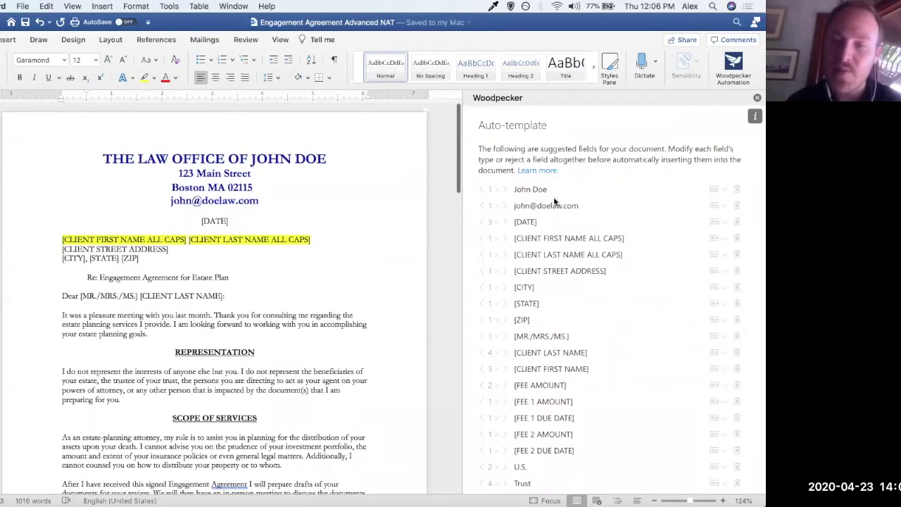
# Reject the suggested attorney name, attorney e-mail, U.S., Trust and client-communication sentence fields, and create the remaining suggested fields
pyautogui.click(736, 190)
pyautogui.click(737, 206)
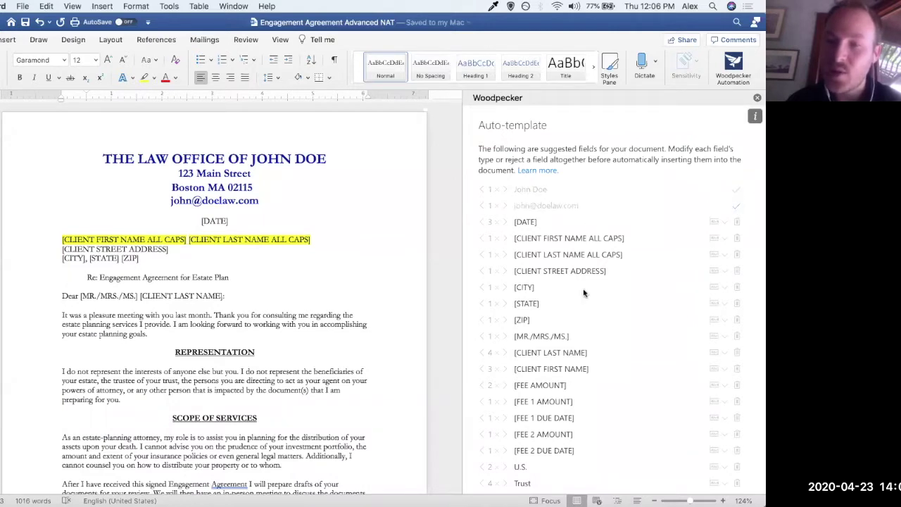
pyautogui.scroll(-2, 584, 292)
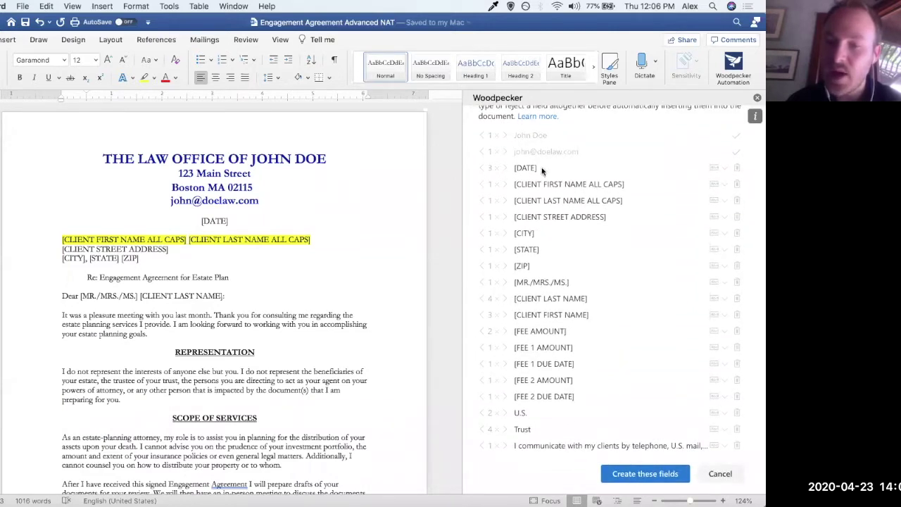
pyautogui.click(736, 413)
pyautogui.click(738, 429)
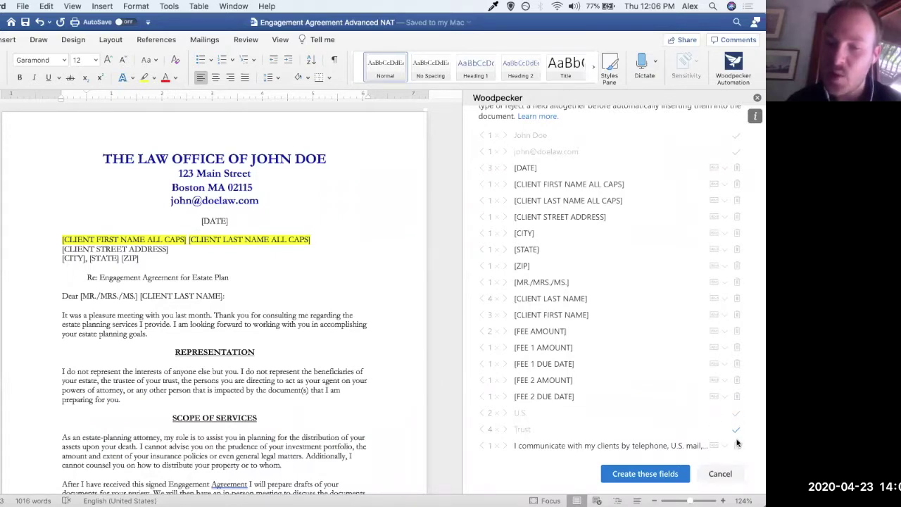
pyautogui.click(737, 446)
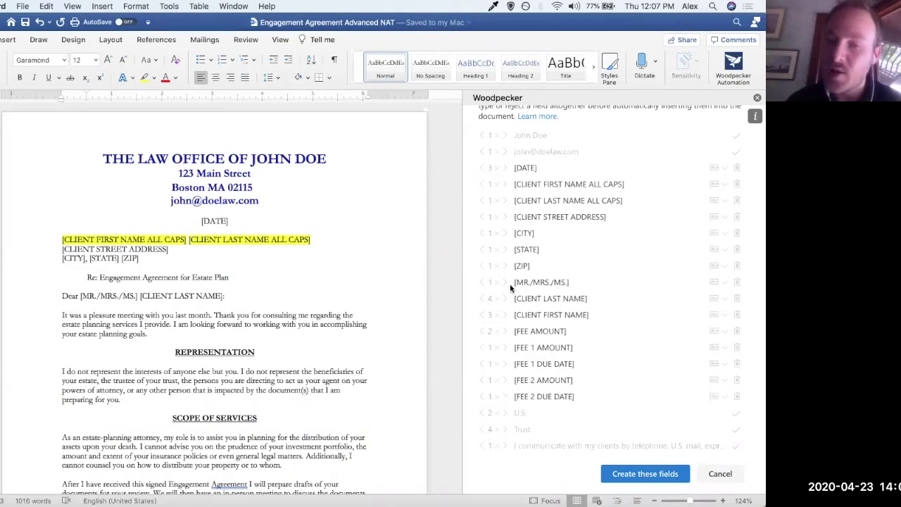
pyautogui.click(632, 476)
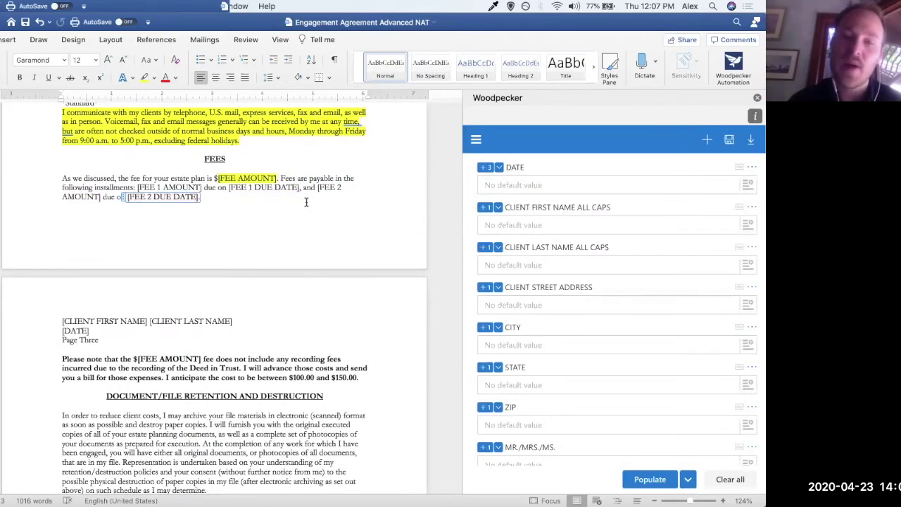
# Reorder the fields below DATE so CLIENT FIRST NAME and CLIENT LAST NAME each sit directly above their ALL CAPS counterpart
pyautogui.scroll(20, 306, 202)
pyautogui.click(296, 285)
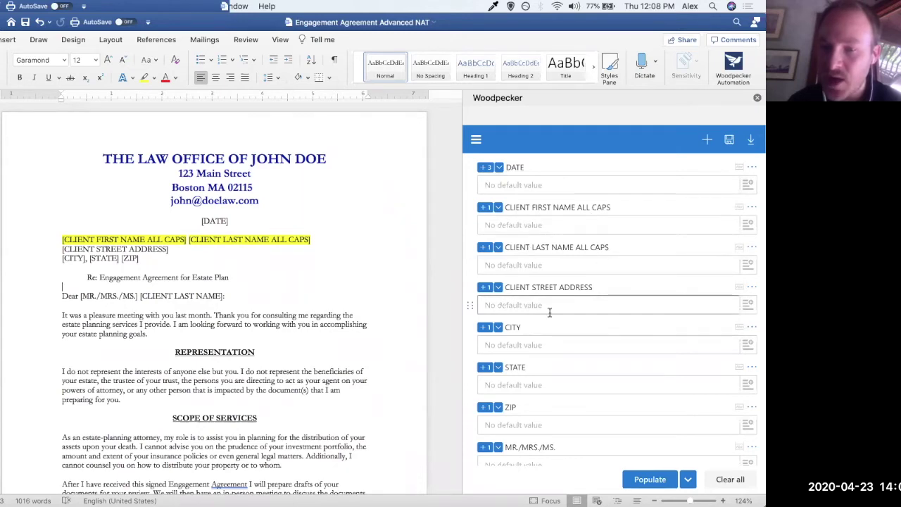
pyautogui.scroll(-6, 556, 316)
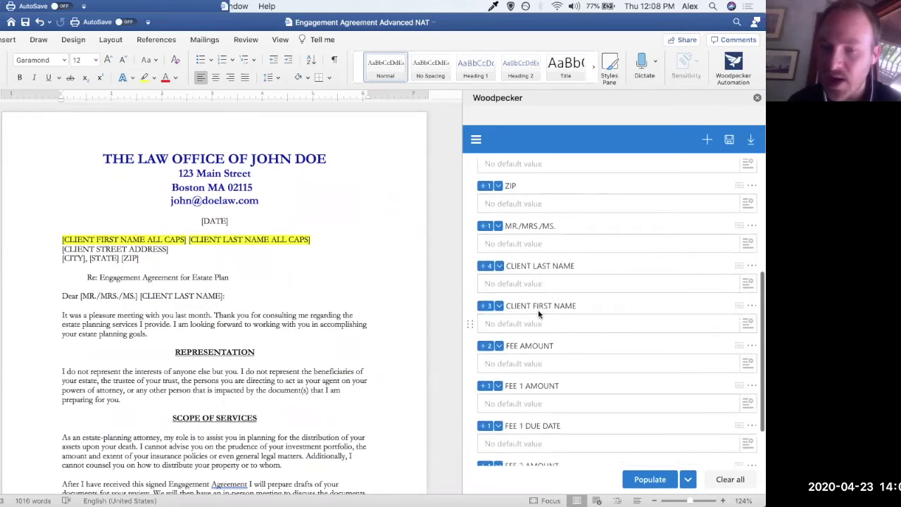
pyautogui.scroll(2, 537, 314)
pyautogui.moveTo(469, 340); pyautogui.dragTo(478, 257)
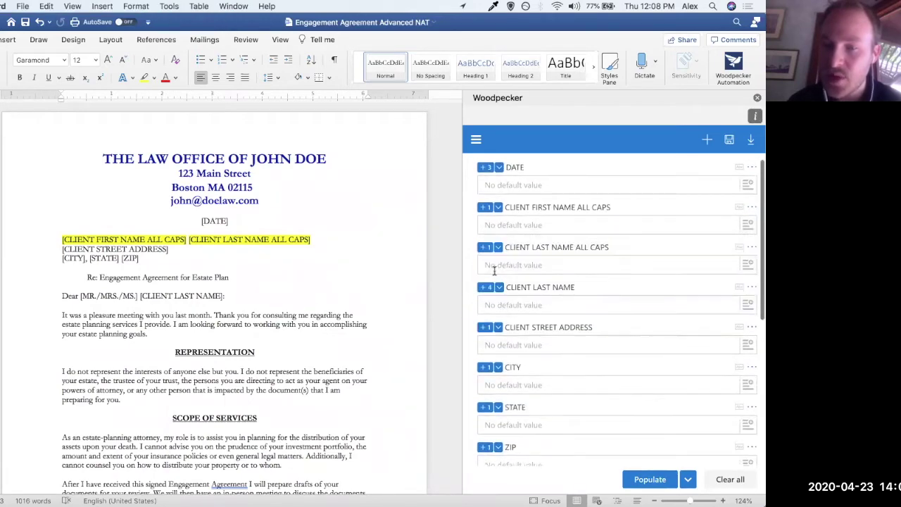
pyautogui.scroll(-7, 476, 299)
pyautogui.moveTo(468, 295); pyautogui.dragTo(477, 233)
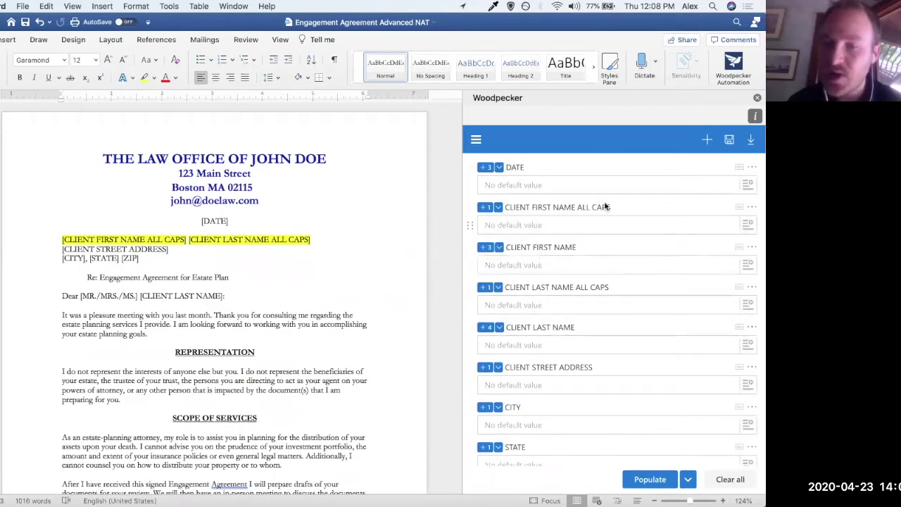
pyautogui.moveTo(469, 226); pyautogui.dragTo(470, 262)
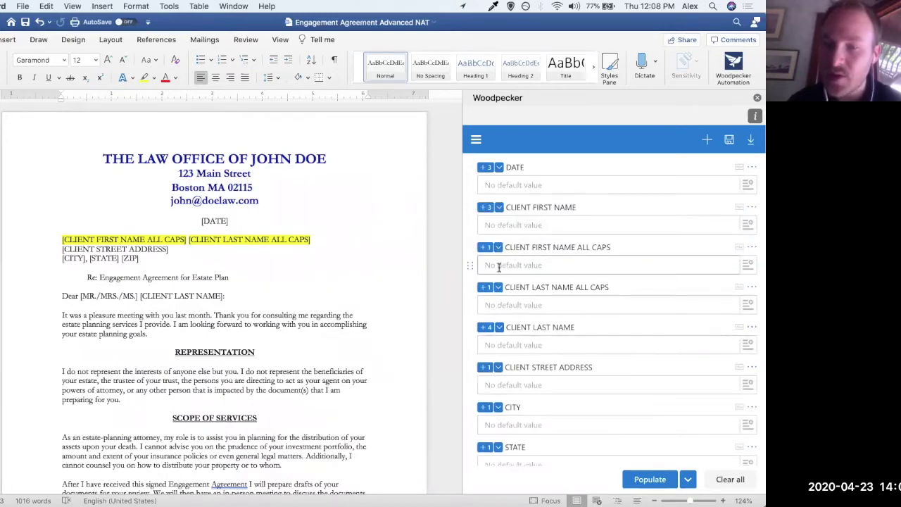
pyautogui.moveTo(471, 305); pyautogui.dragTo(470, 331)
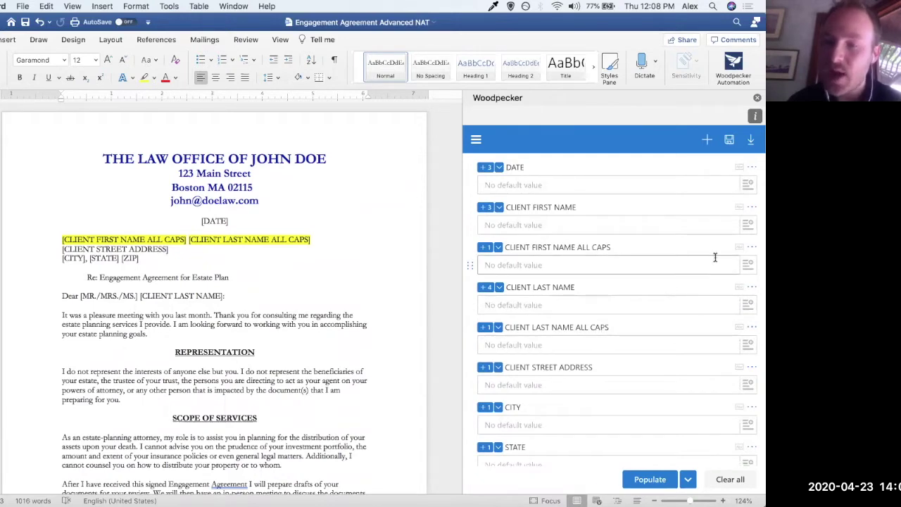
# Edit the CLIENT FIRST NAME ALL CAPS field and change its type to Formula
pyautogui.click(751, 249)
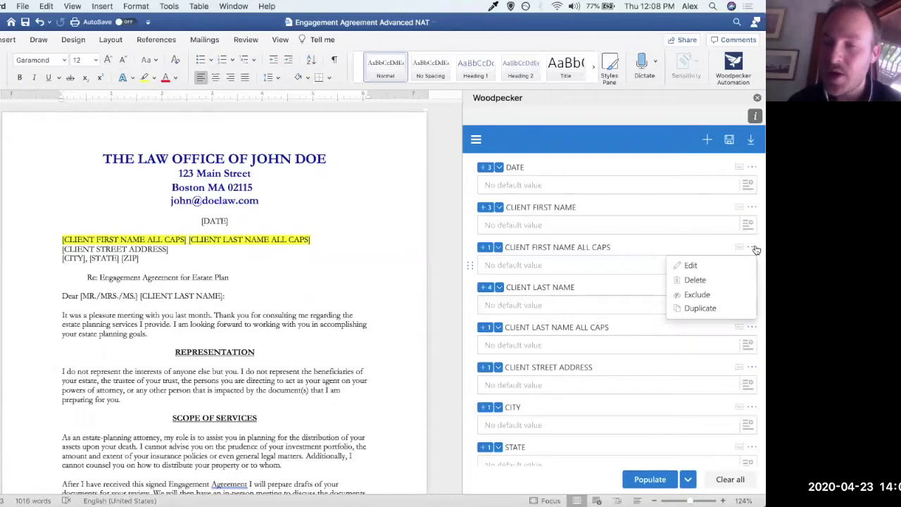
pyautogui.click(691, 267)
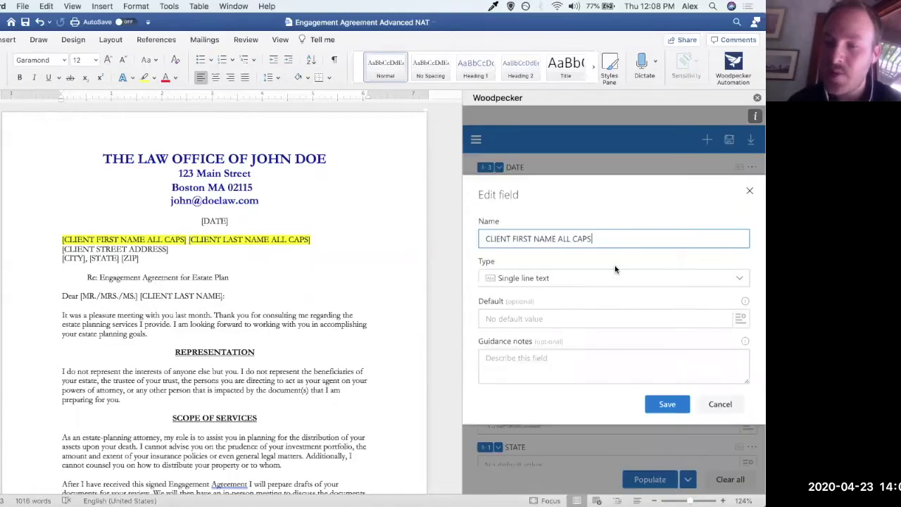
pyautogui.click(558, 280)
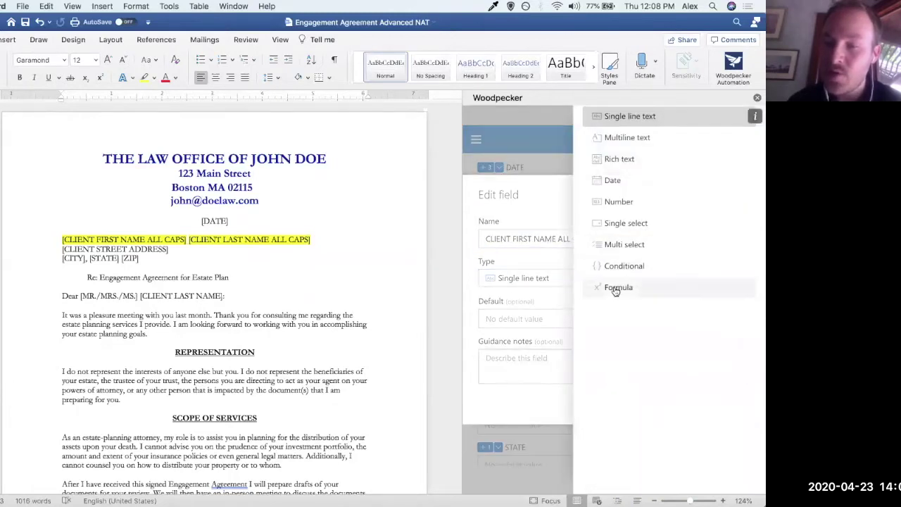
pyautogui.click(616, 290)
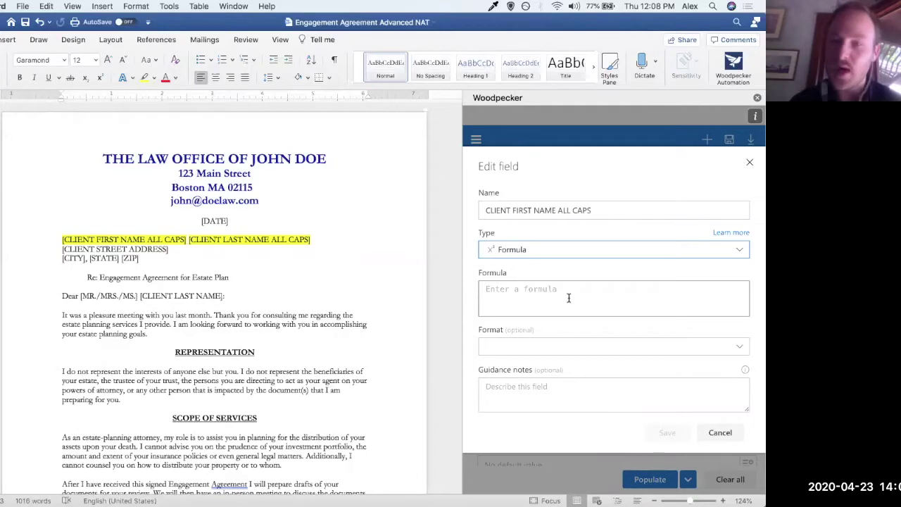
# Enter the formula UPPER({CLIENT FIRST NAME}) for the CLIENT FIRST NAME ALL CAPS field
pyautogui.click(569, 297)
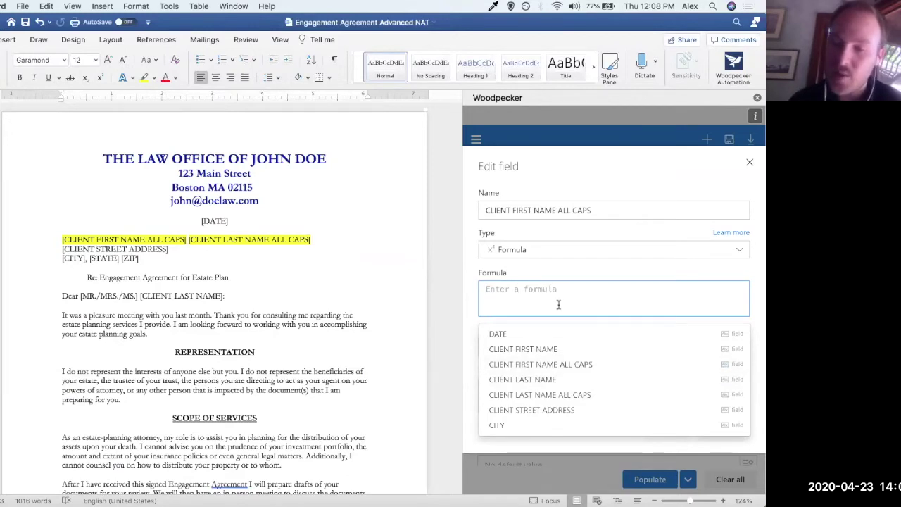
pyautogui.scroll(-1, 553, 349)
pyautogui.scroll(1, 549, 345)
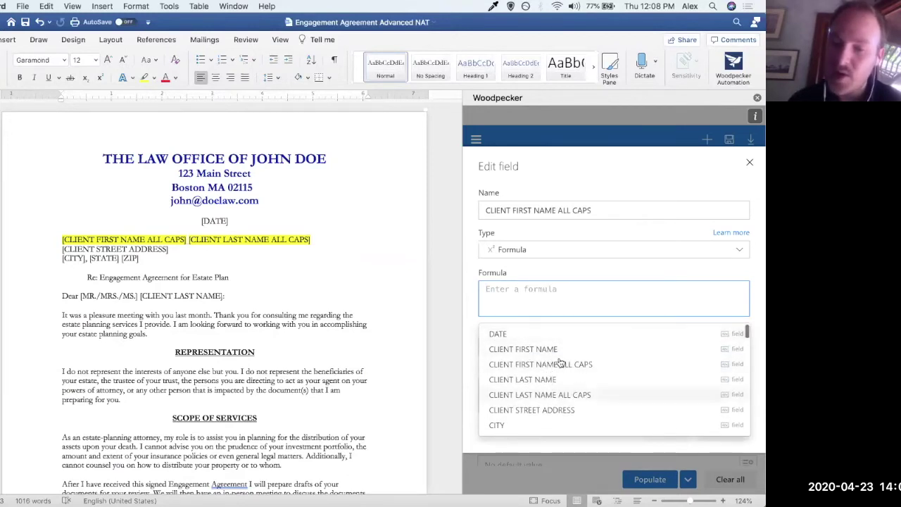
pyautogui.scroll(-6, 570, 395)
pyautogui.scroll(-5, 568, 397)
pyautogui.scroll(-8, 548, 397)
pyautogui.scroll(20, 548, 397)
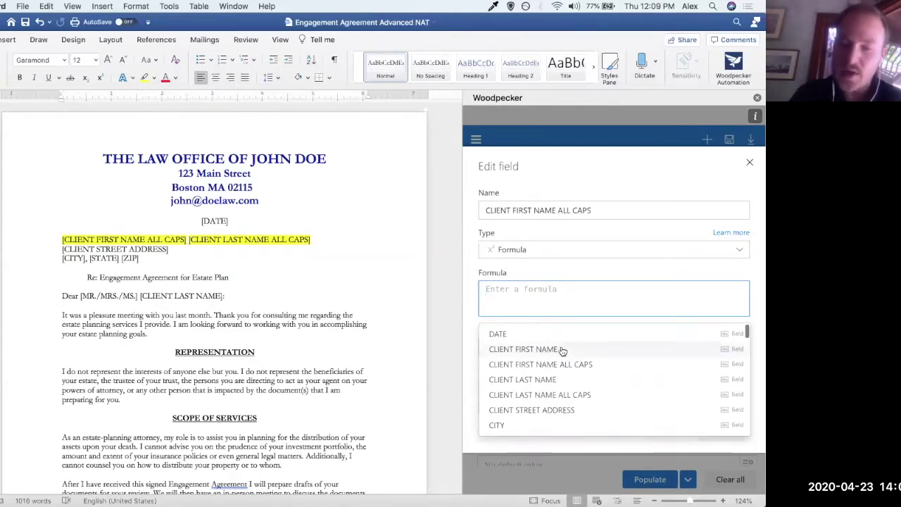
pyautogui.write('UPPER(')
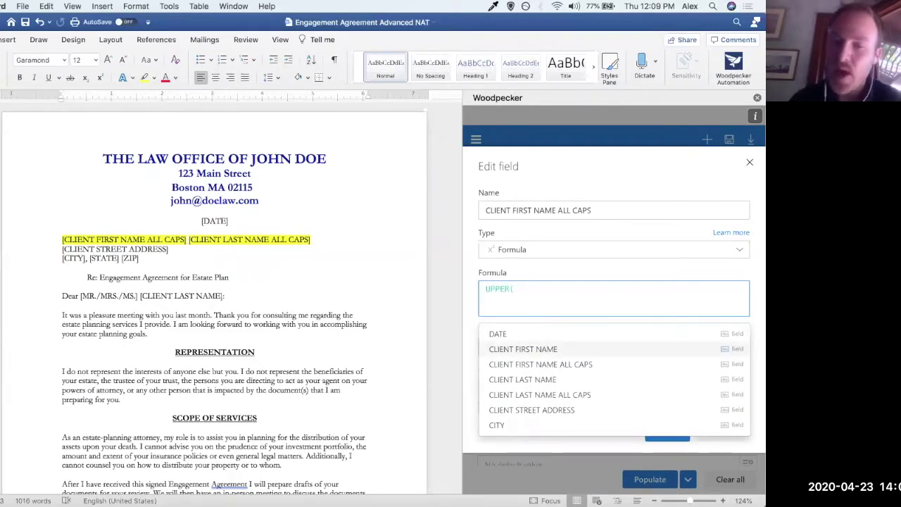
pyautogui.click(522, 350)
pyautogui.write(')')
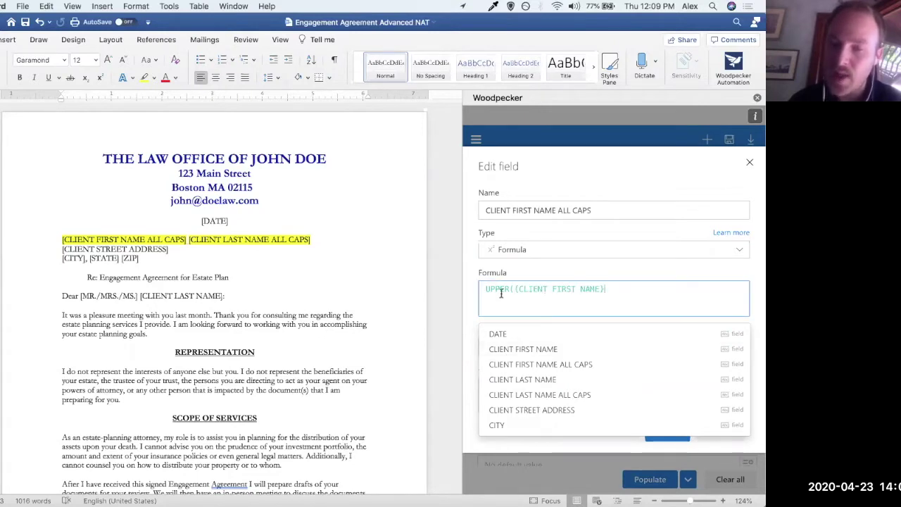
pyautogui.click(621, 274)
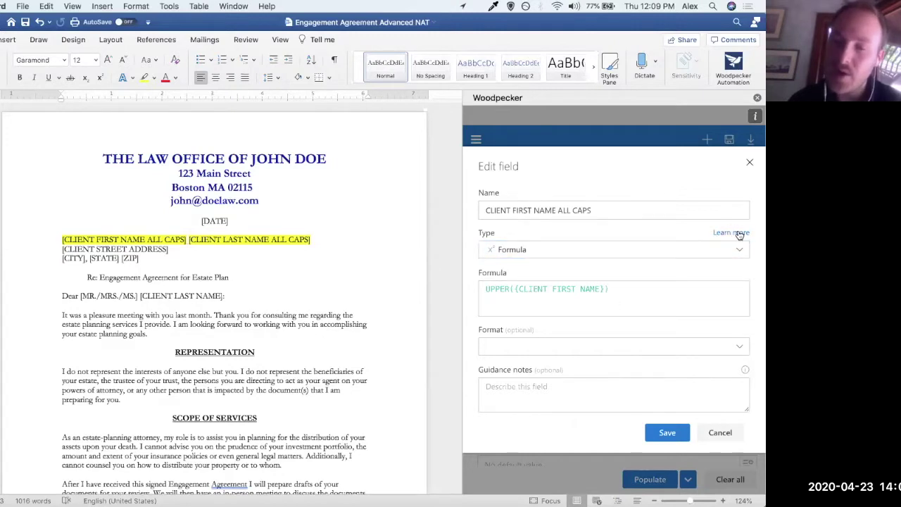
# Examine the available formula functions and the optional date, number and currency formats without choosing any
pyautogui.click(638, 290)
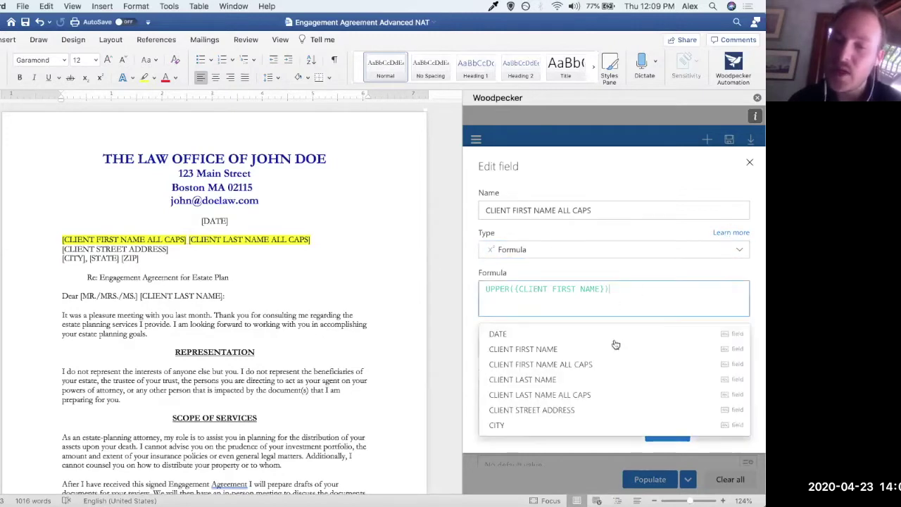
pyautogui.scroll(-5, 601, 387)
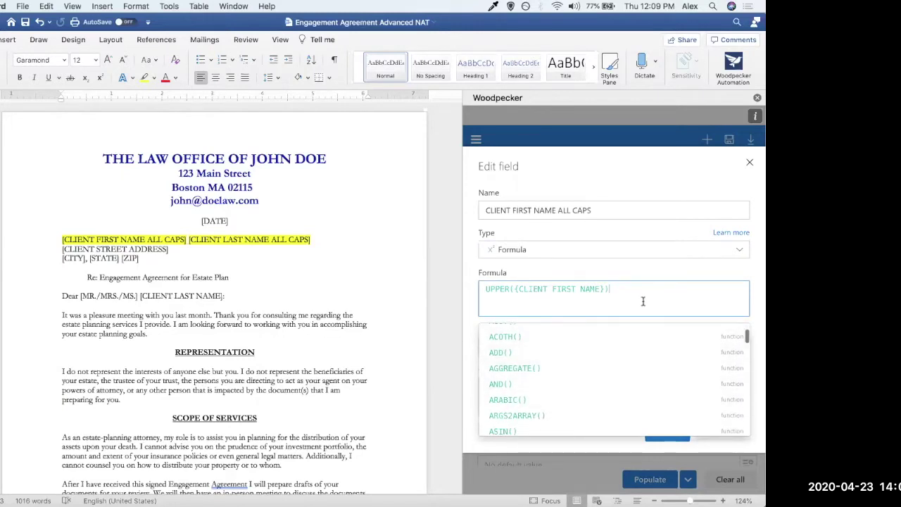
pyautogui.click(665, 268)
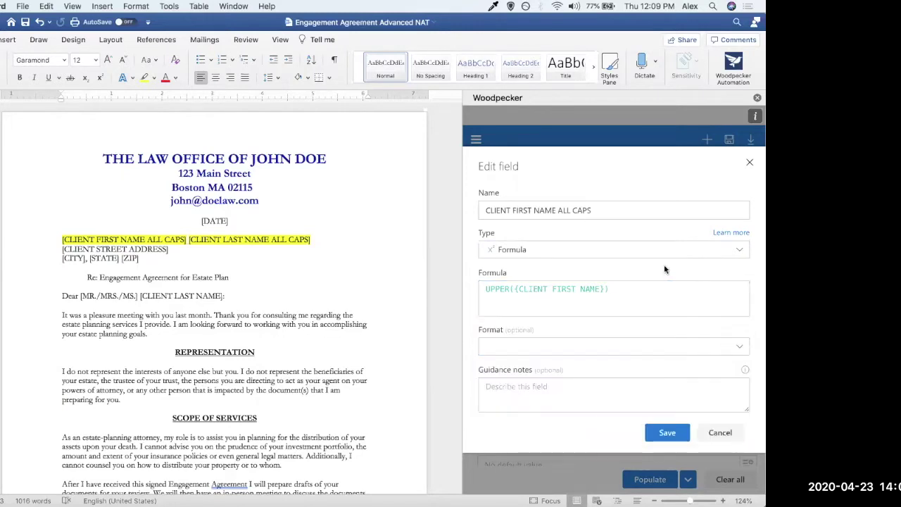
pyautogui.click(536, 352)
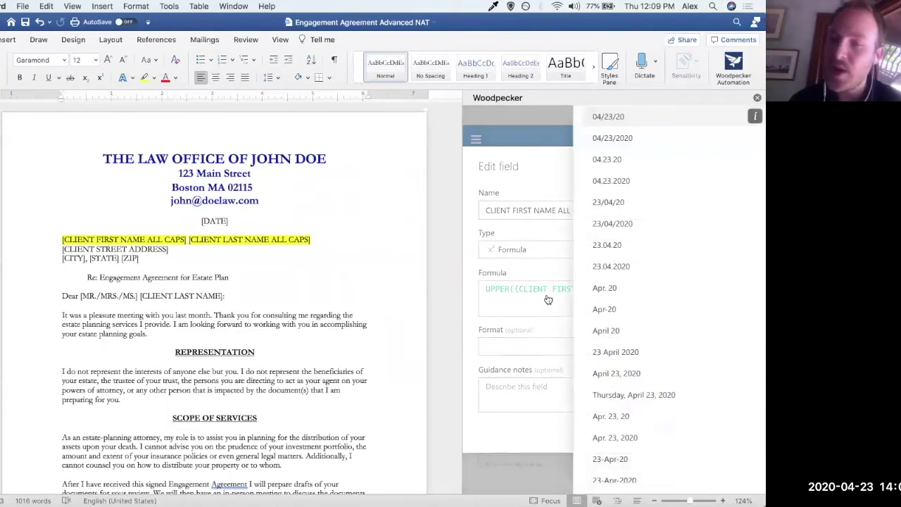
pyautogui.scroll(-1, 637, 370)
pyautogui.scroll(-5, 637, 369)
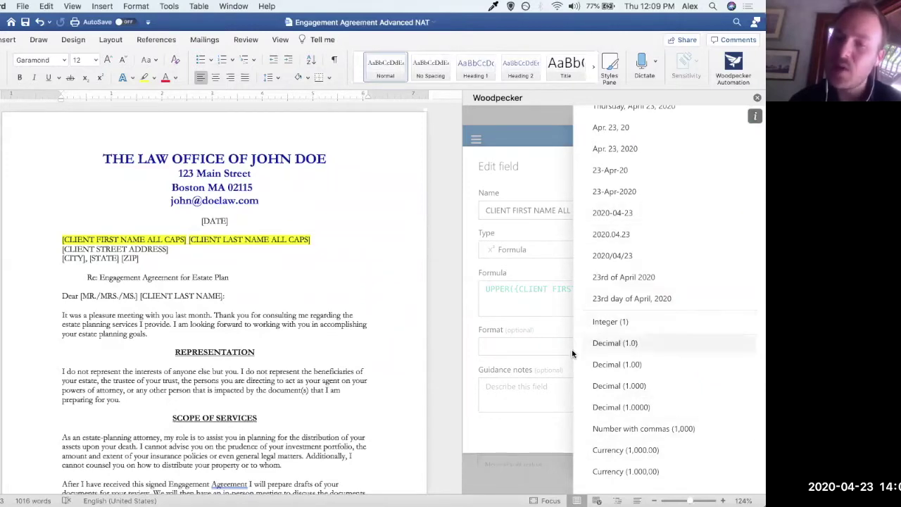
pyautogui.click(544, 336)
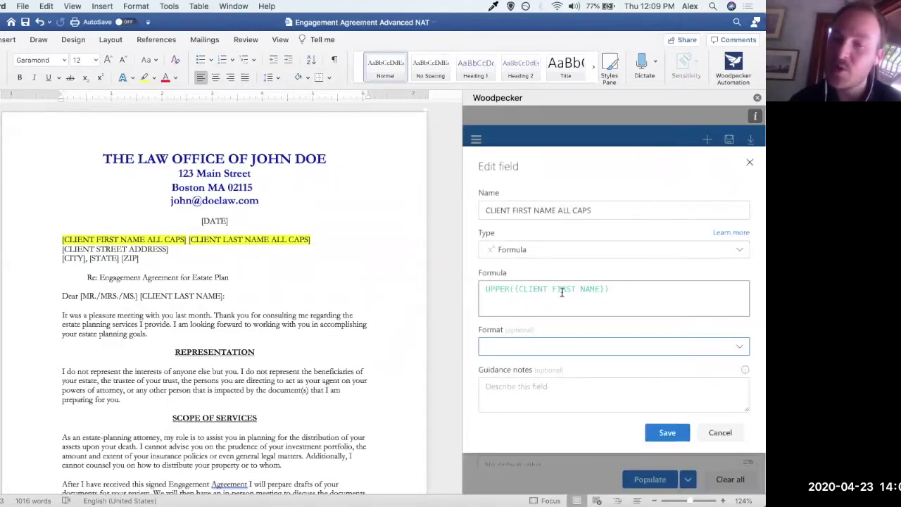
pyautogui.click(497, 292)
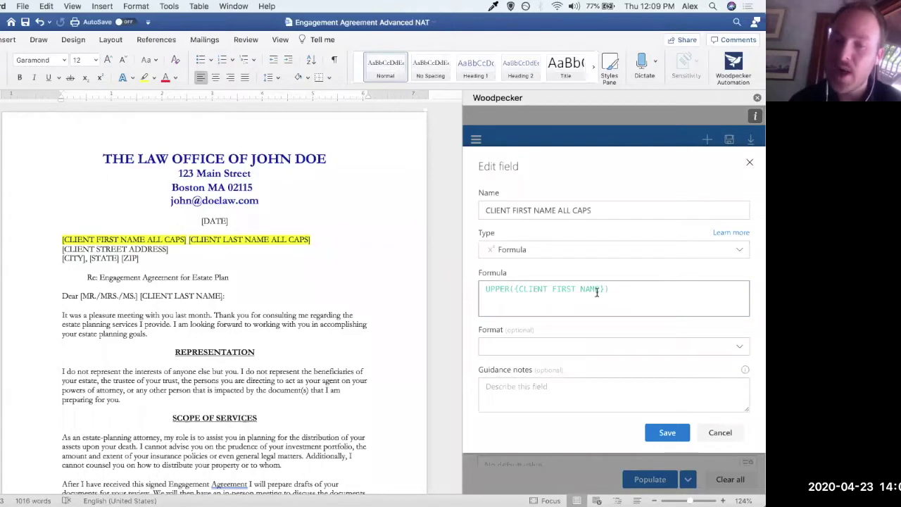
pyautogui.click(536, 400)
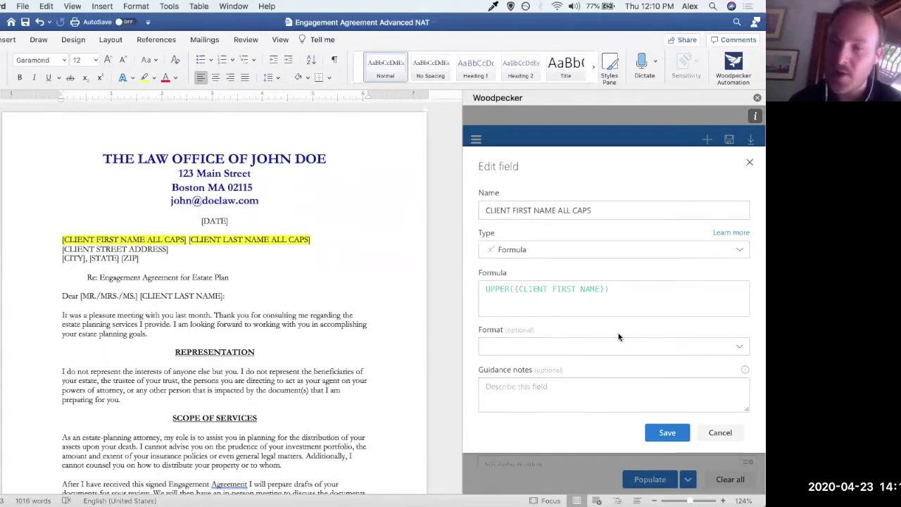
# Save the formula field and enter a sample client first name in CLIENT FIRST NAME to test it
pyautogui.click(665, 433)
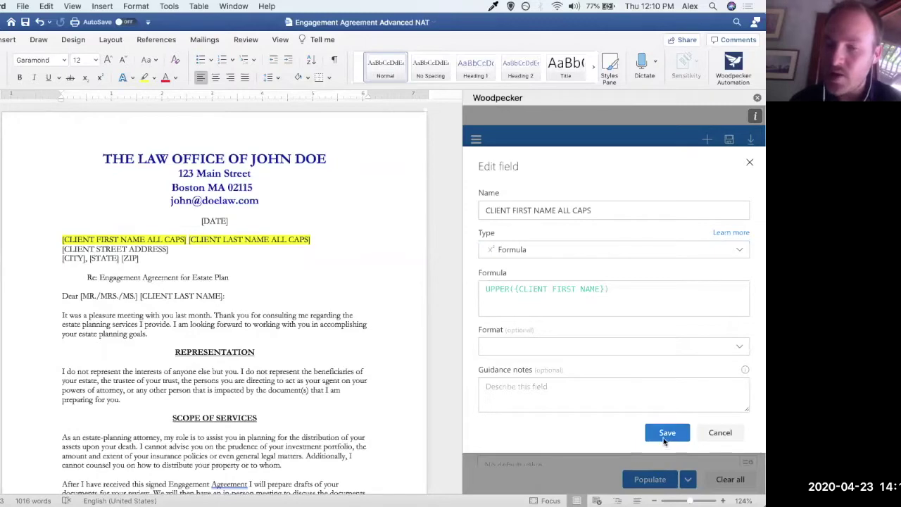
pyautogui.scroll(-10, 659, 341)
pyautogui.scroll(10, 636, 375)
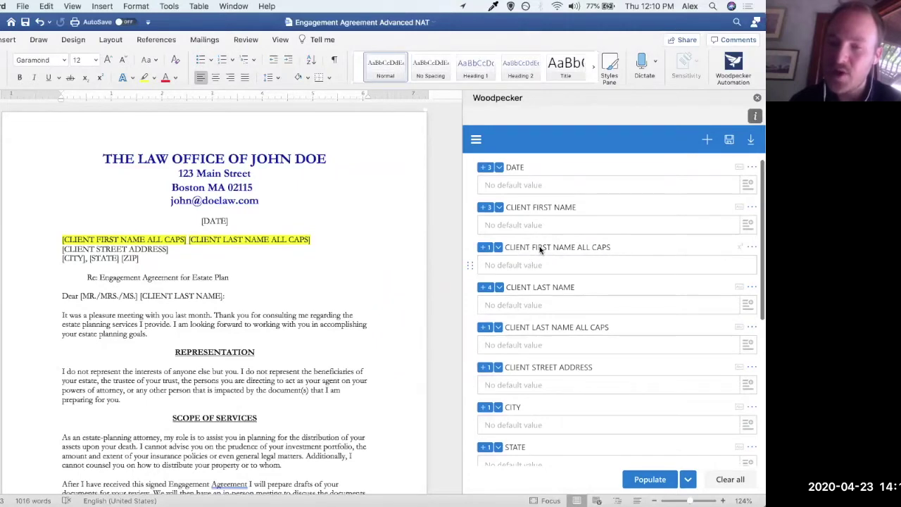
pyautogui.click(557, 225)
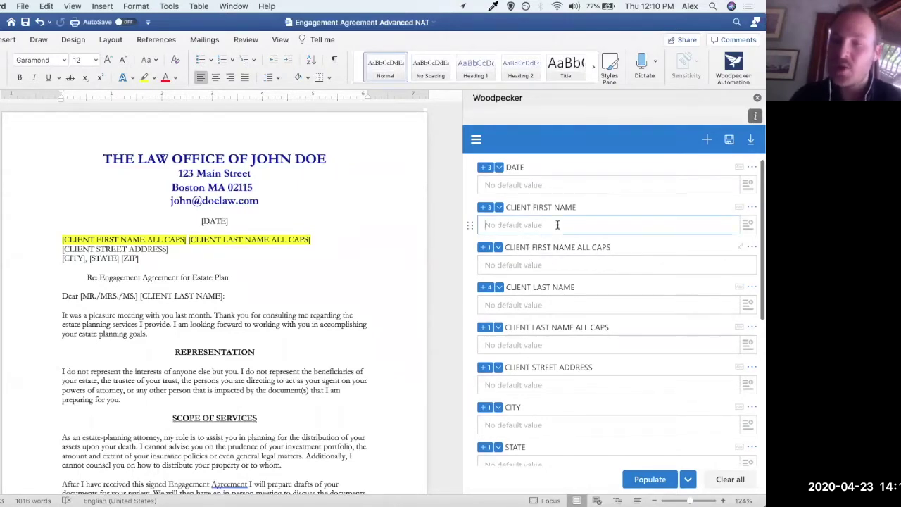
pyautogui.write('John')
pyautogui.press('BackSpace')
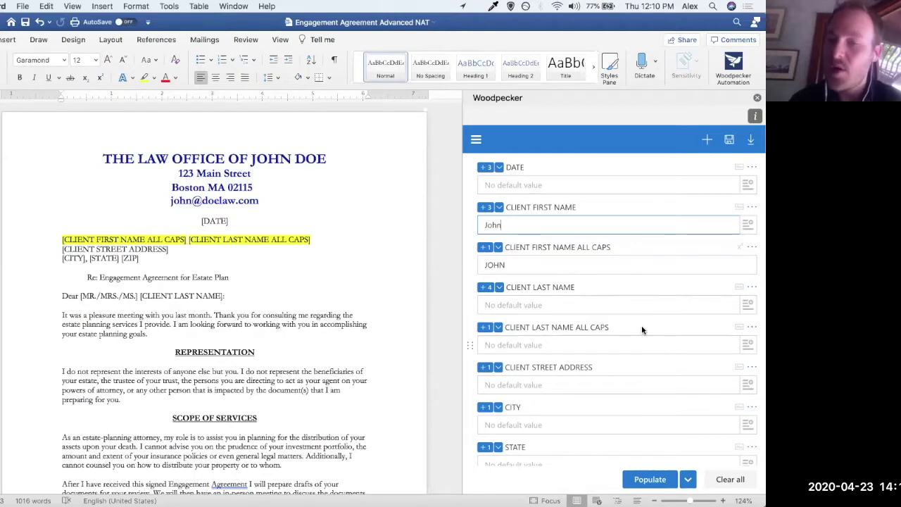
# Edit the CLIENT LAST NAME ALL CAPS field and change its type to Formula
pyautogui.click(754, 328)
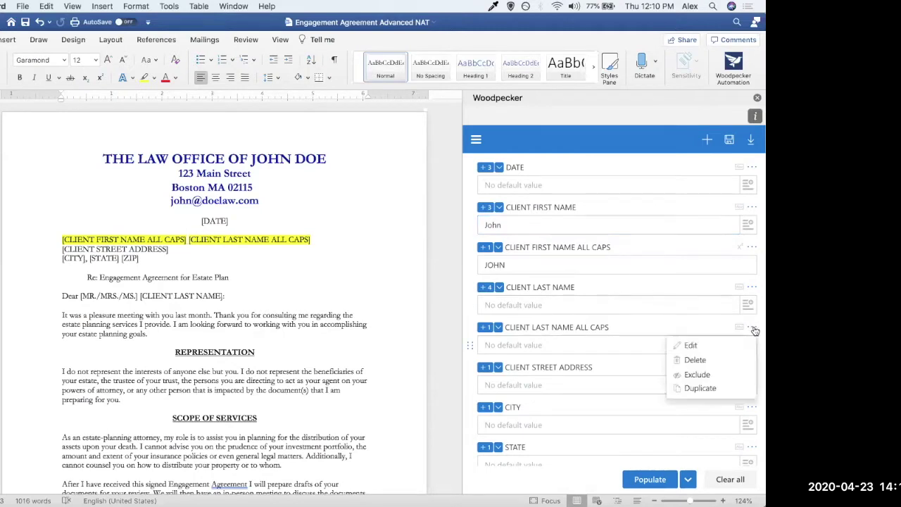
pyautogui.click(694, 345)
pyautogui.click(547, 283)
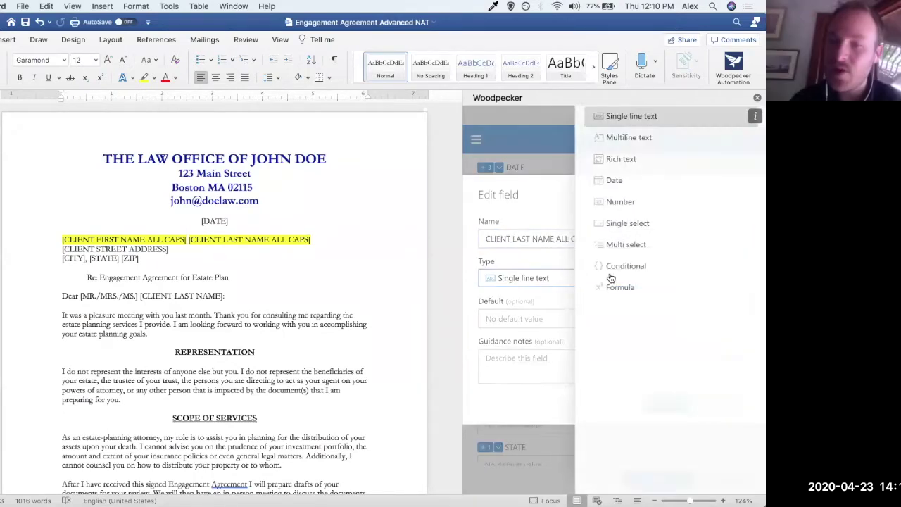
pyautogui.click(604, 288)
# Save the formula UPPER({CLIENT LAST NAME}) for the field and test it with a sample client last name
pyautogui.click(556, 310)
pyautogui.write('UPPER(')
pyautogui.click(563, 380)
pyautogui.write(')')
pyautogui.click(621, 281)
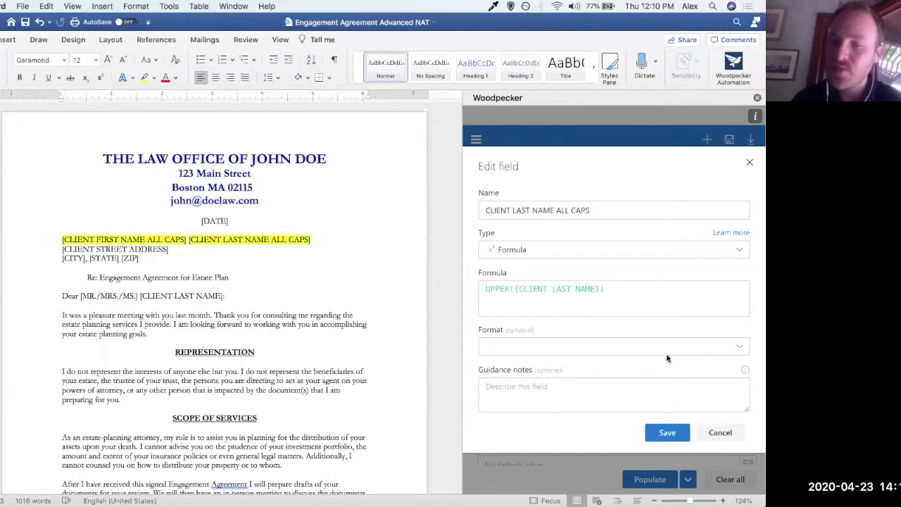
pyautogui.click(666, 432)
pyautogui.click(556, 304)
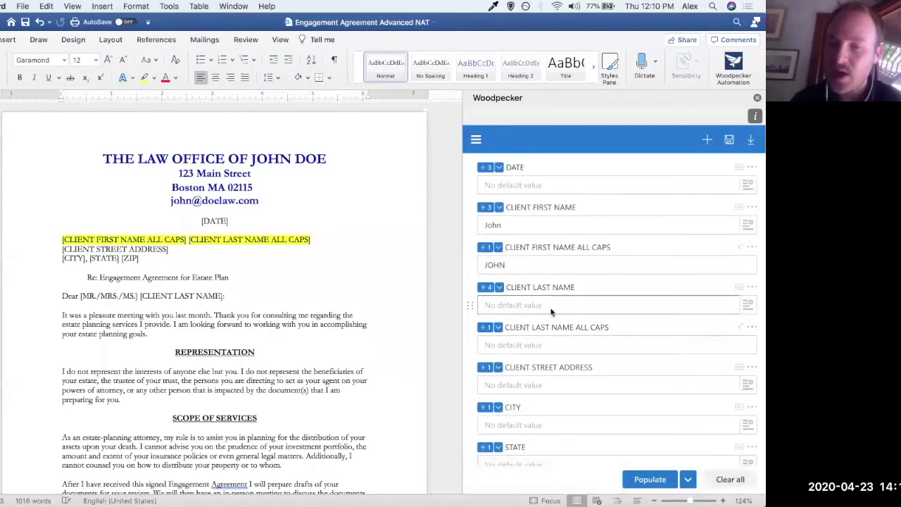
pyautogui.write('Smith')
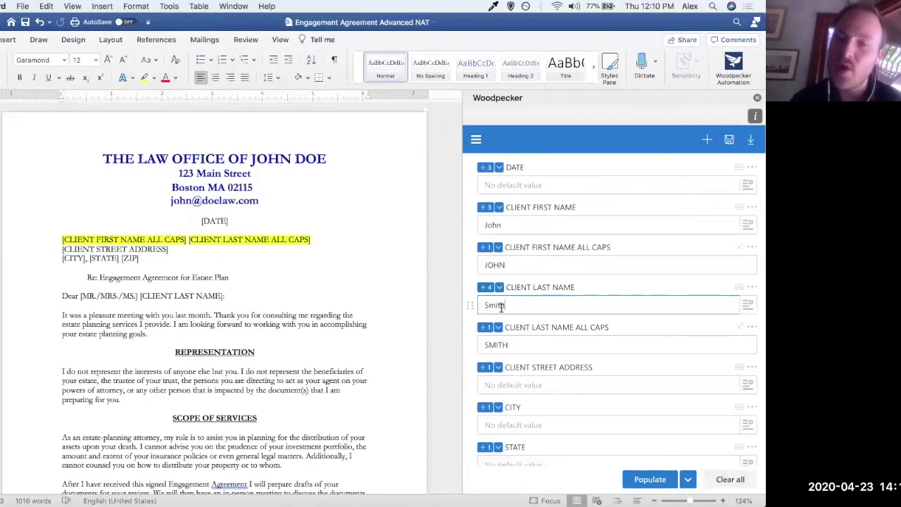
# Remove the yellow highlighting from "Trust" in the Declaration of Trust bullet under SCOPE OF SERVICES
pyautogui.scroll(-2, 269, 321)
pyautogui.scroll(-3, 269, 322)
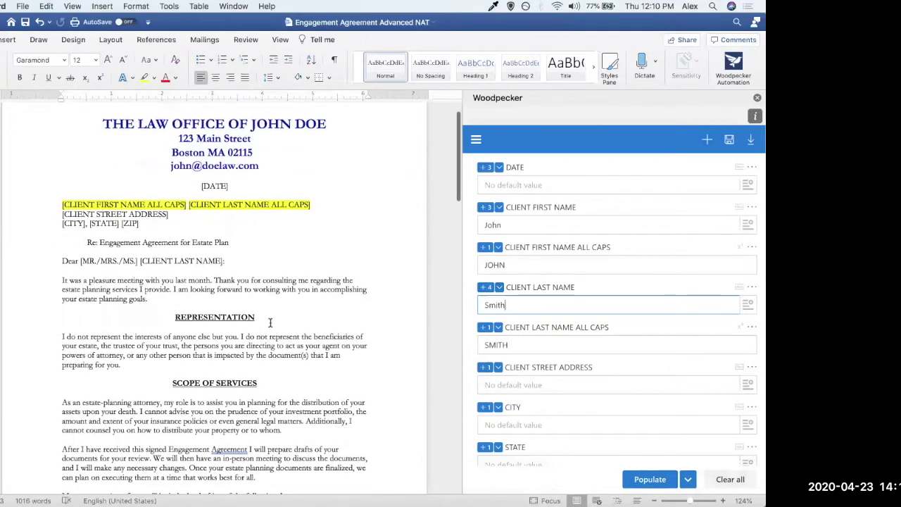
pyautogui.scroll(-2, 270, 321)
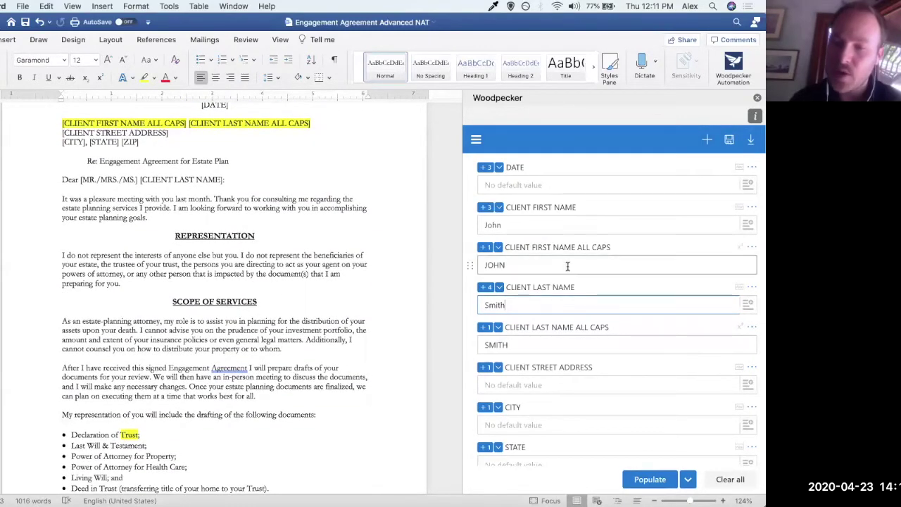
pyautogui.click(370, 279)
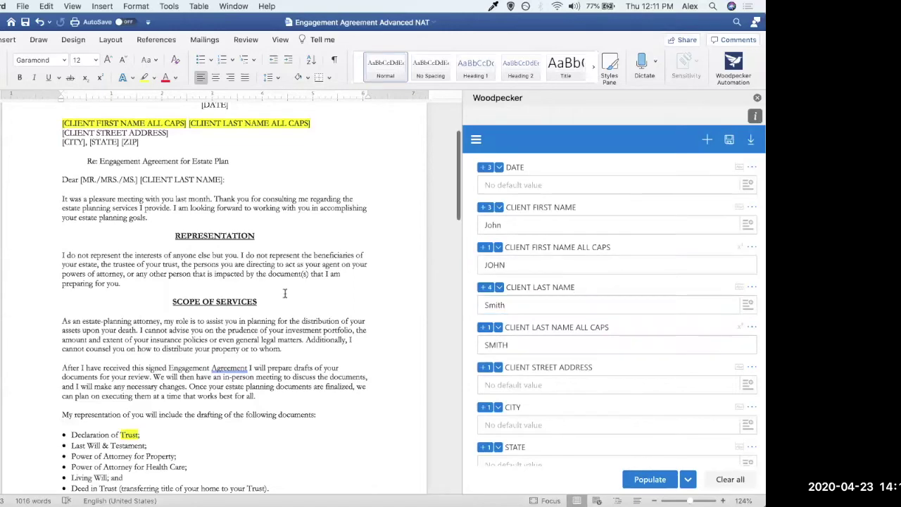
pyautogui.scroll(-4, 285, 293)
pyautogui.scroll(-6, 284, 293)
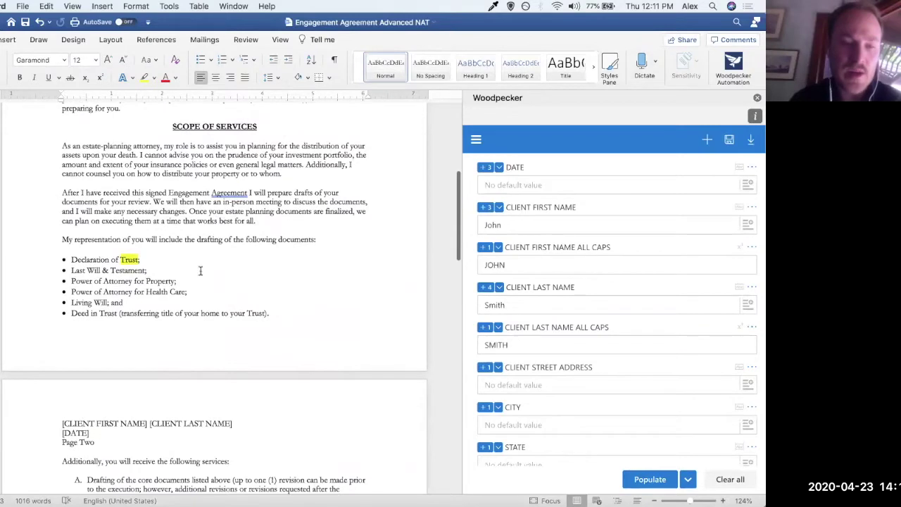
pyautogui.click(130, 259)
pyautogui.click(144, 77)
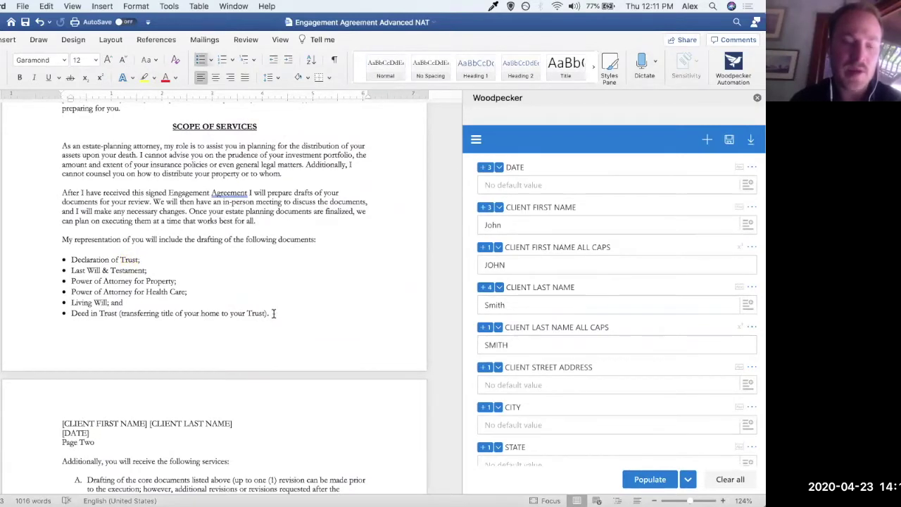
# Examine the bulleted list of documents under SCOPE OF SERVICES, from Declaration of Trust through Deed in Trust
pyautogui.moveTo(274, 313); pyautogui.dragTo(70, 258)
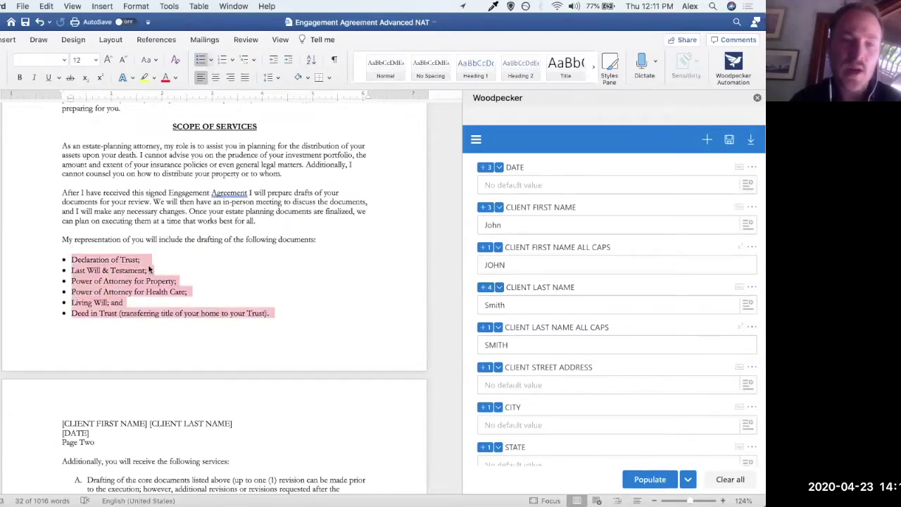
pyautogui.scroll(1, 203, 278)
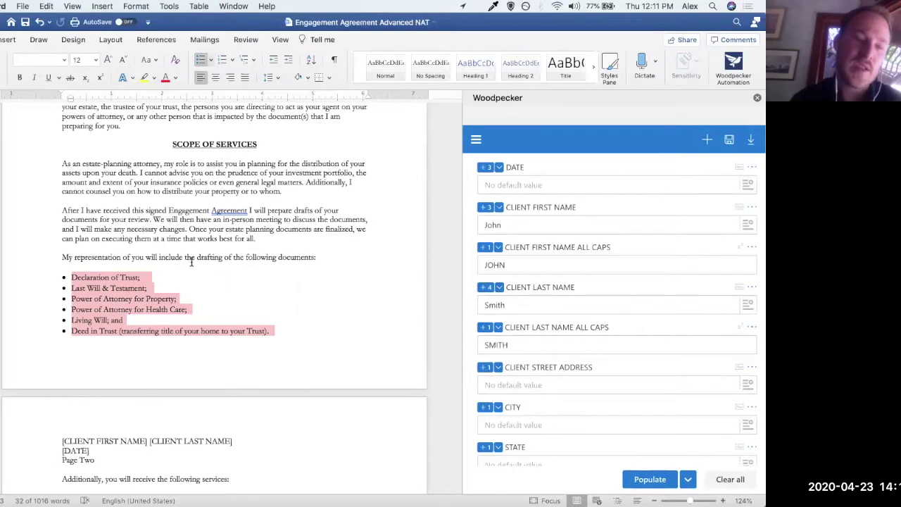
pyautogui.click(278, 328)
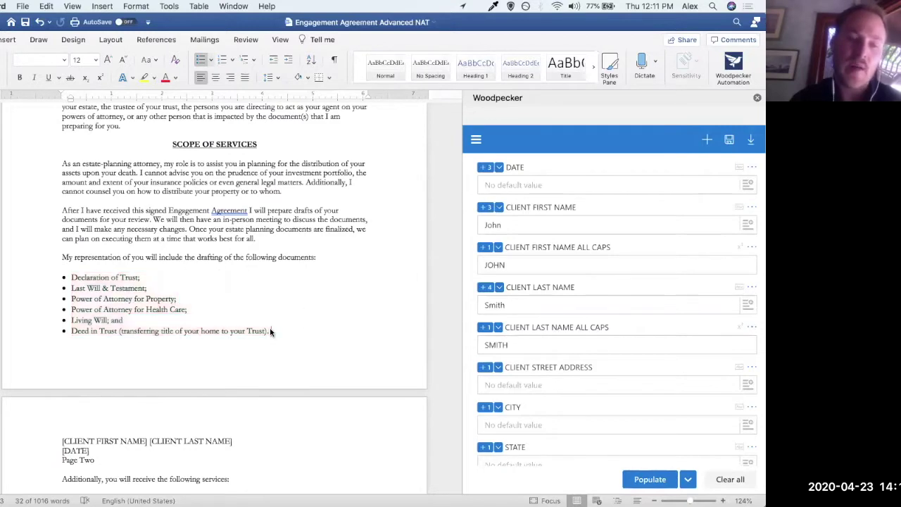
pyautogui.moveTo(271, 331); pyautogui.dragTo(73, 276)
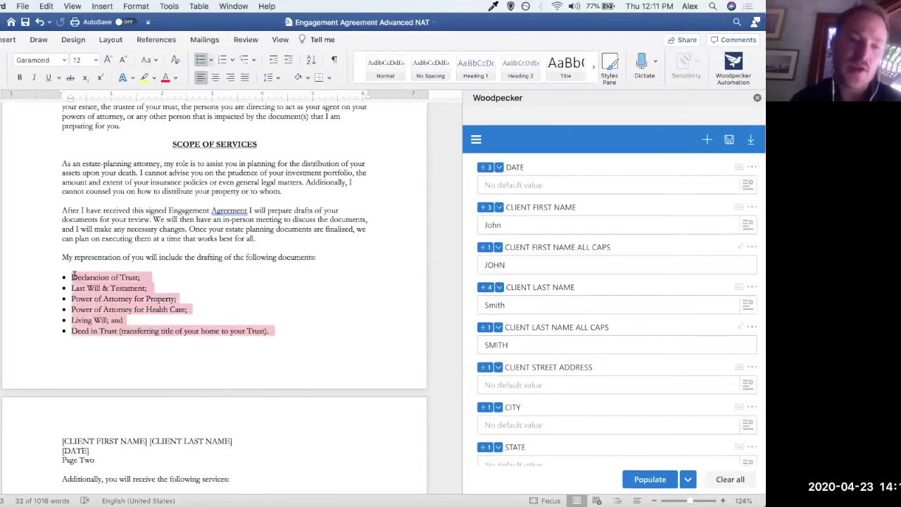
pyautogui.click(127, 286)
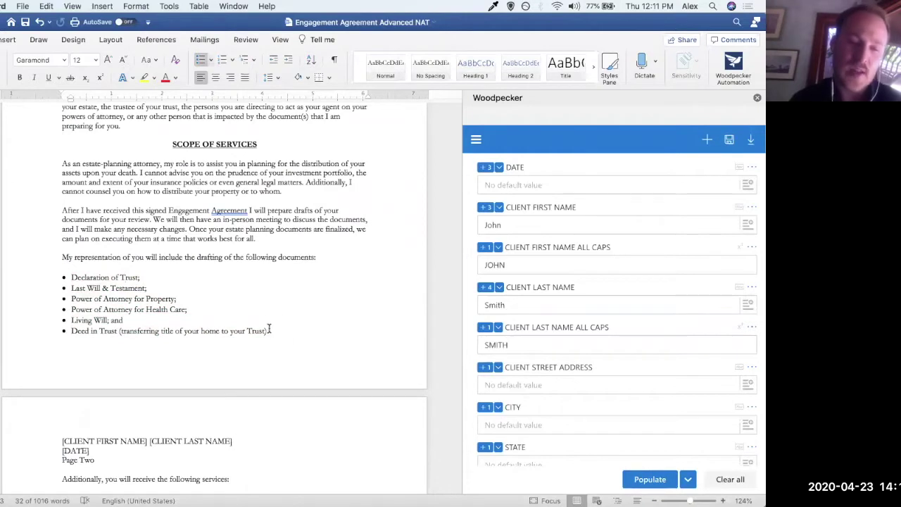
pyautogui.moveTo(273, 331); pyautogui.dragTo(71, 331)
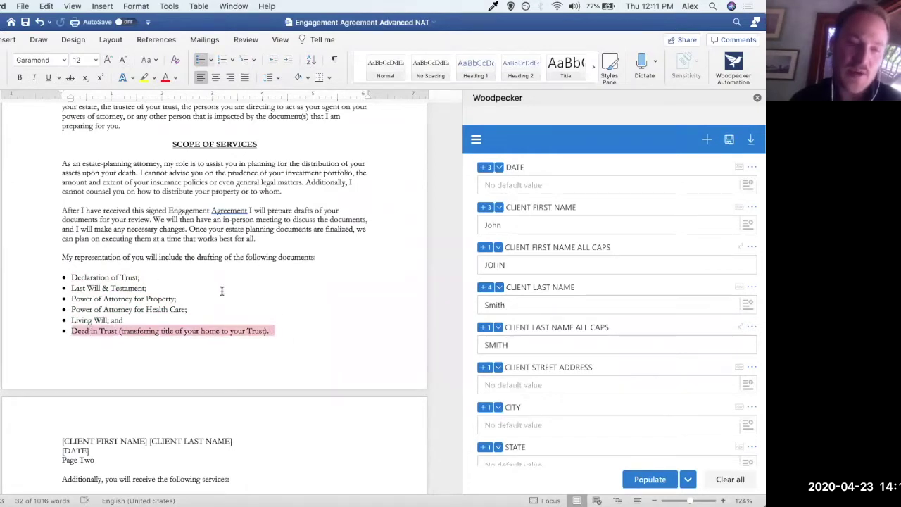
pyautogui.click(103, 310)
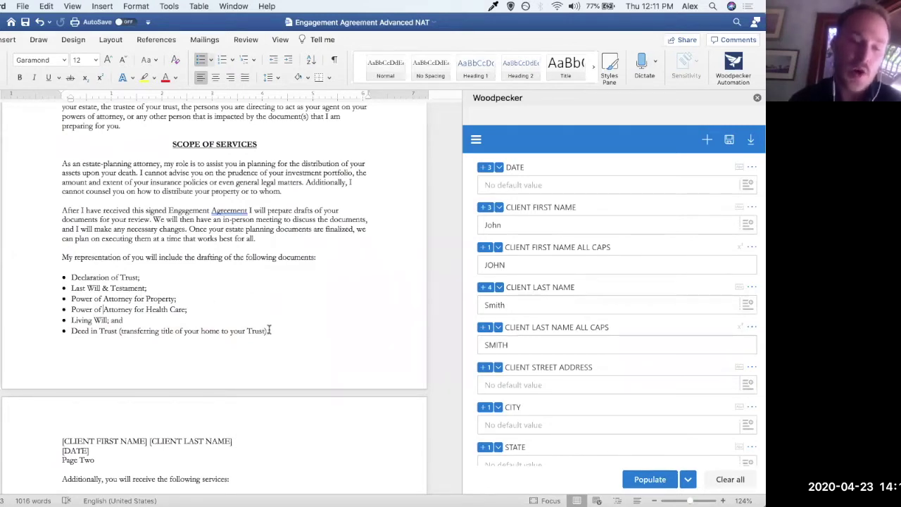
pyautogui.moveTo(272, 331); pyautogui.dragTo(73, 280)
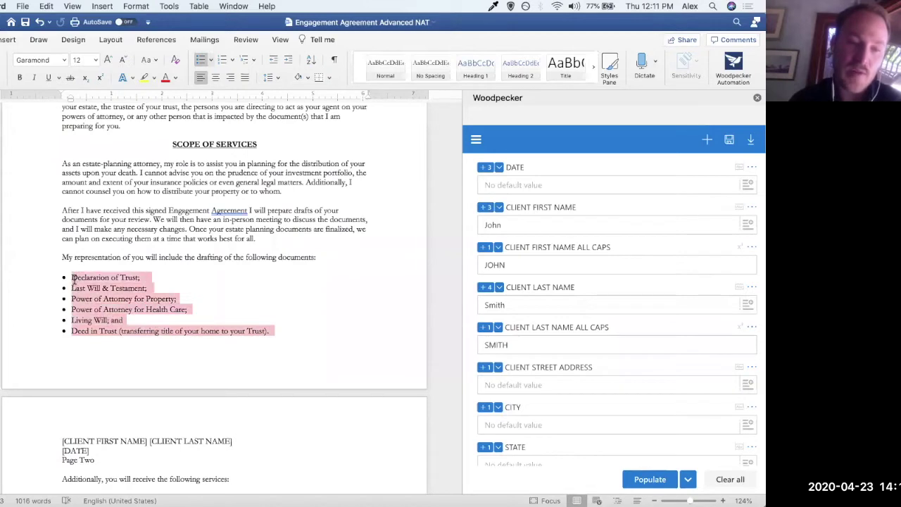
pyautogui.click(221, 301)
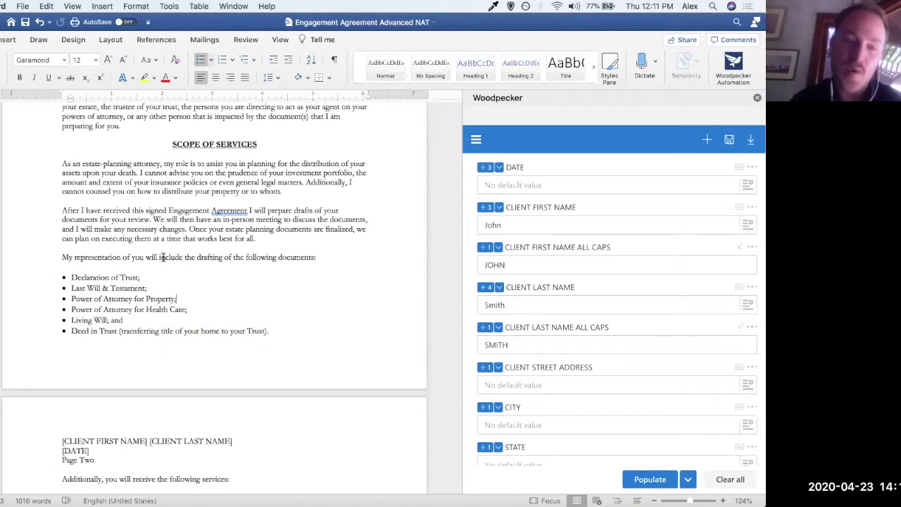
# Start a new Multi select field named Documents Drafted and add a third choice row
pyautogui.click(706, 141)
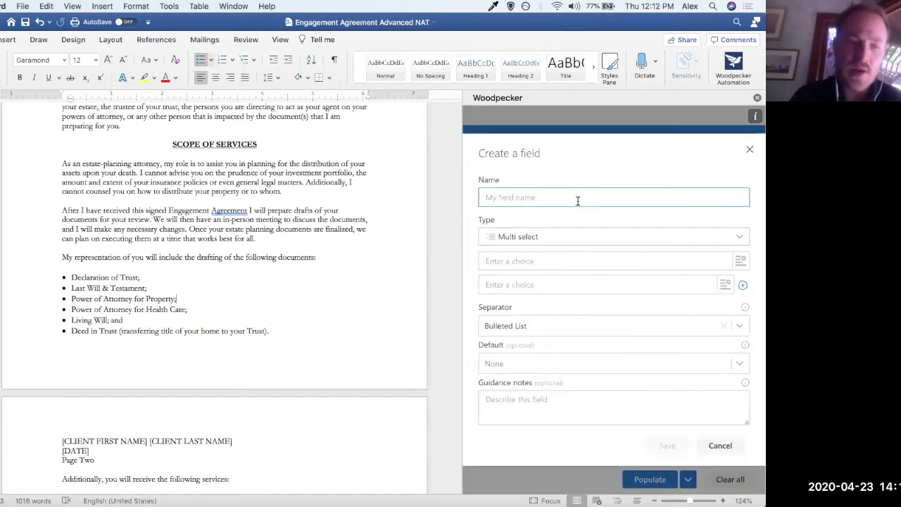
pyautogui.write('Documents Drafted')
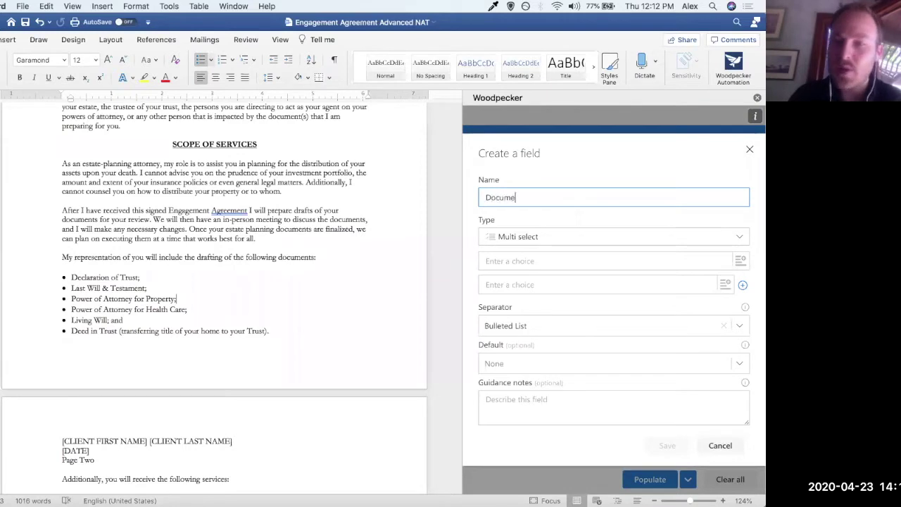
pyautogui.click(543, 239)
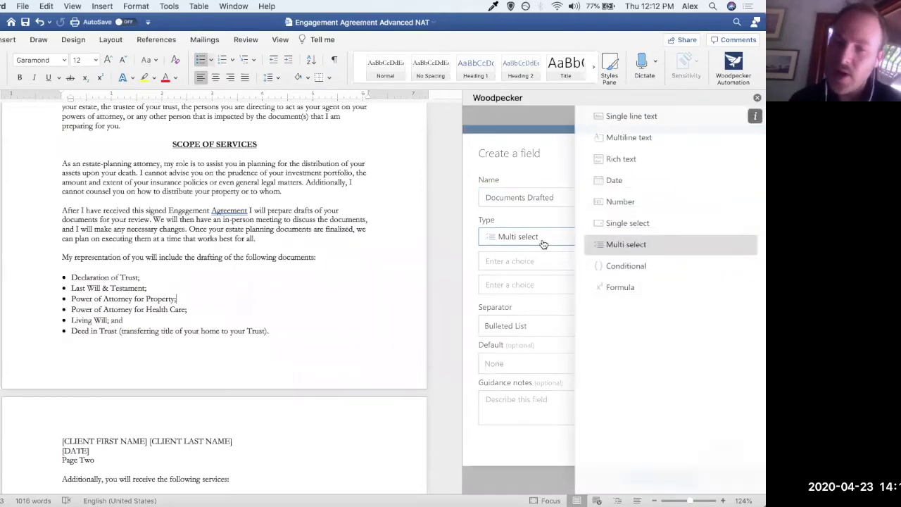
pyautogui.click(638, 246)
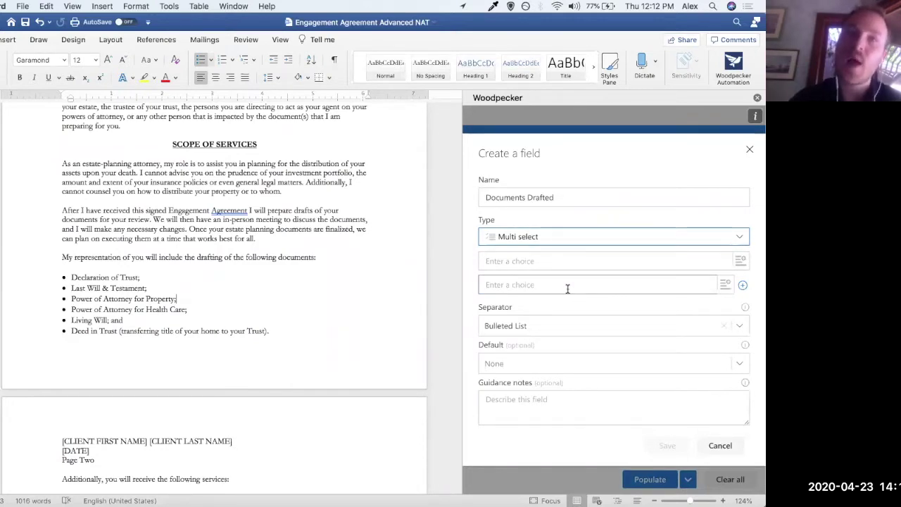
pyautogui.click(743, 287)
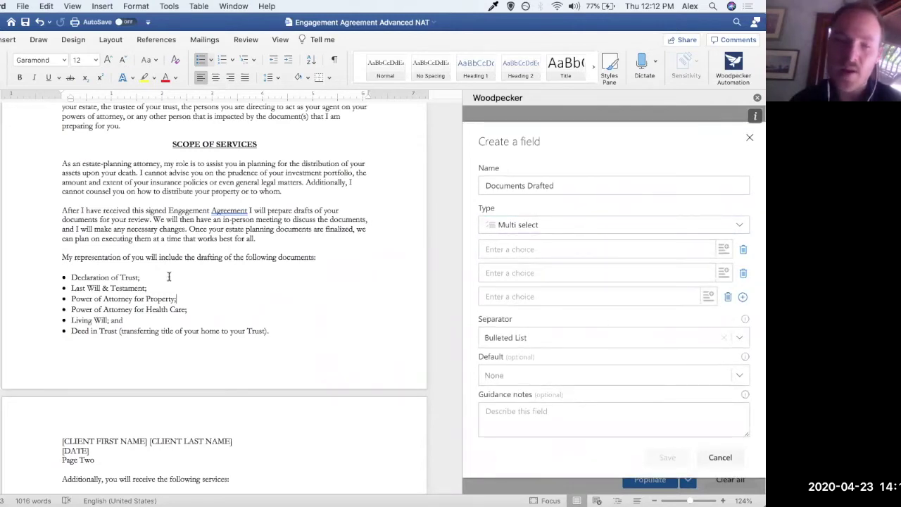
# Copy "Declaration of Trust;" from the bulleted list into the first choice, without its bullet character
pyautogui.moveTo(140, 277)
pyautogui.mouseDown()
pyautogui.moveTo(75, 280)
pyautogui.moveTo(155, 280)
pyautogui.mouseUp()
pyautogui.click(75, 280)
pyautogui.press('super+c')
pyautogui.click(540, 250)
pyautogui.press('super+v')
pyautogui.moveTo(493, 251); pyautogui.dragTo(478, 252)
pyautogui.press('BackSpace')
pyautogui.click(559, 252)
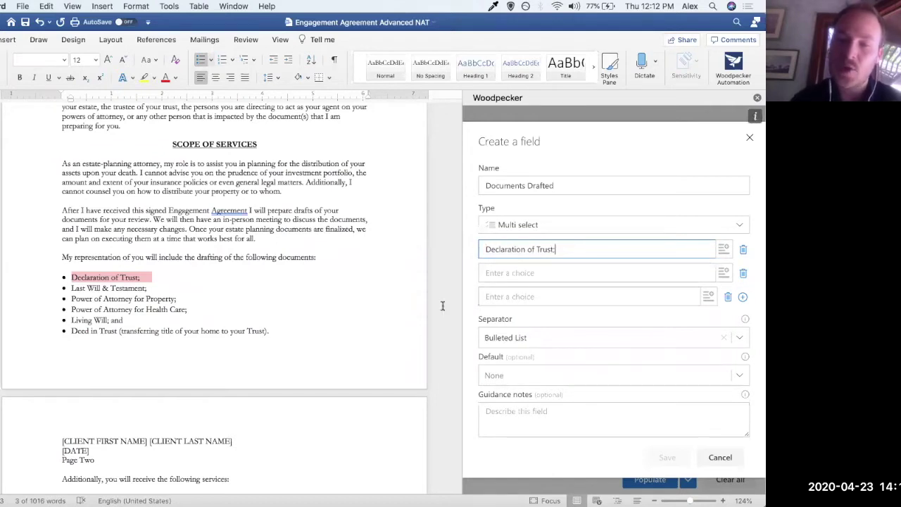
# Copy "Last Will & Testament;" from the bulleted list into the second choice, without its bullet character
pyautogui.moveTo(152, 288); pyautogui.dragTo(73, 288)
pyautogui.press('super+c')
pyautogui.click(518, 272)
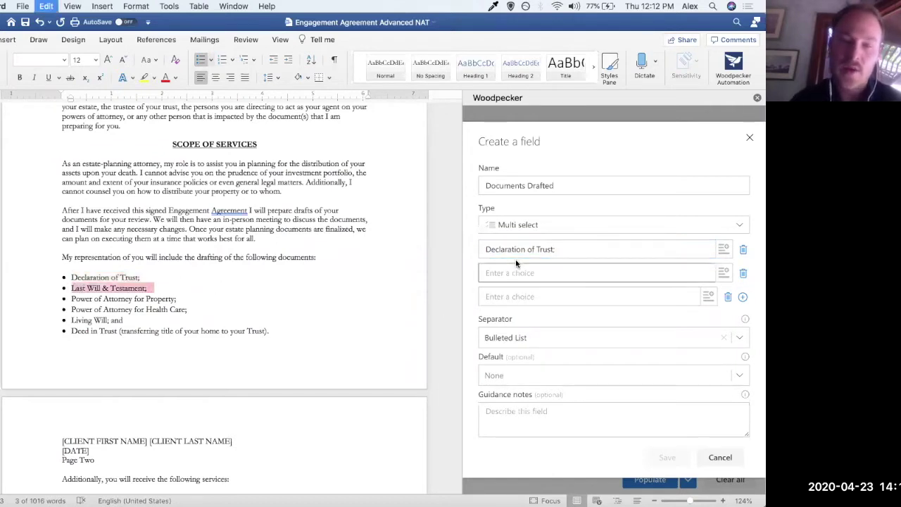
pyautogui.press('super+v')
pyautogui.moveTo(502, 274); pyautogui.dragTo(482, 274)
pyautogui.press('BackSpace')
# Copy "Power of Attorney for Property;" from the bulleted list into the third choice, without its bullet character
pyautogui.moveTo(182, 298); pyautogui.dragTo(62, 303)
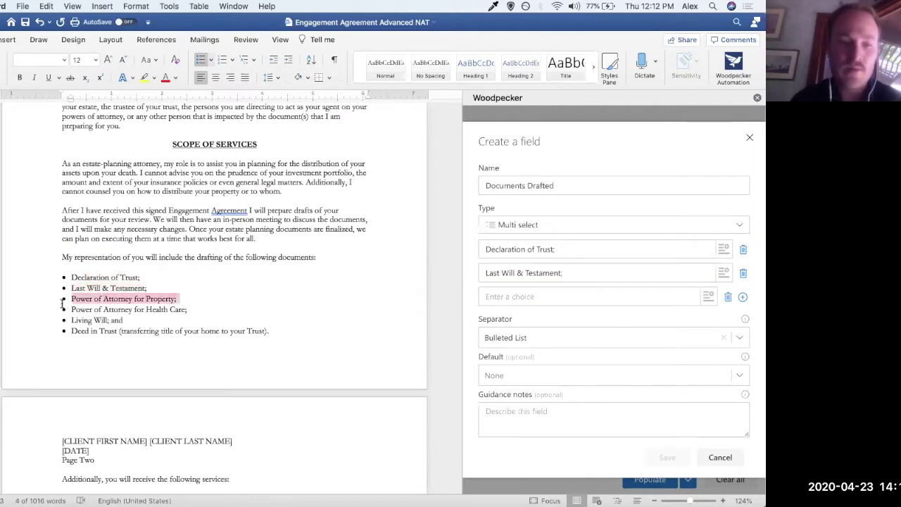
pyautogui.press('super+c')
pyautogui.click(563, 296)
pyautogui.press('super+v')
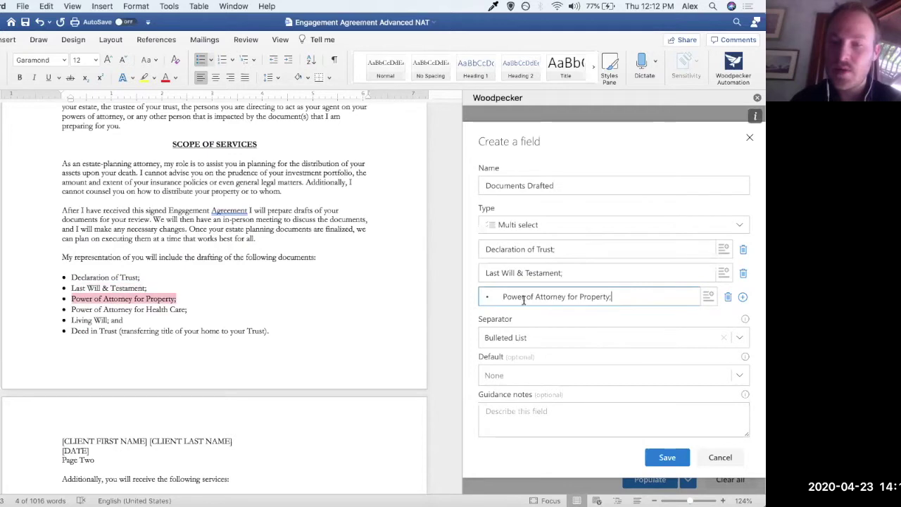
pyautogui.click(503, 296)
pyautogui.press('BackSpace')
pyautogui.press('BackSpace')
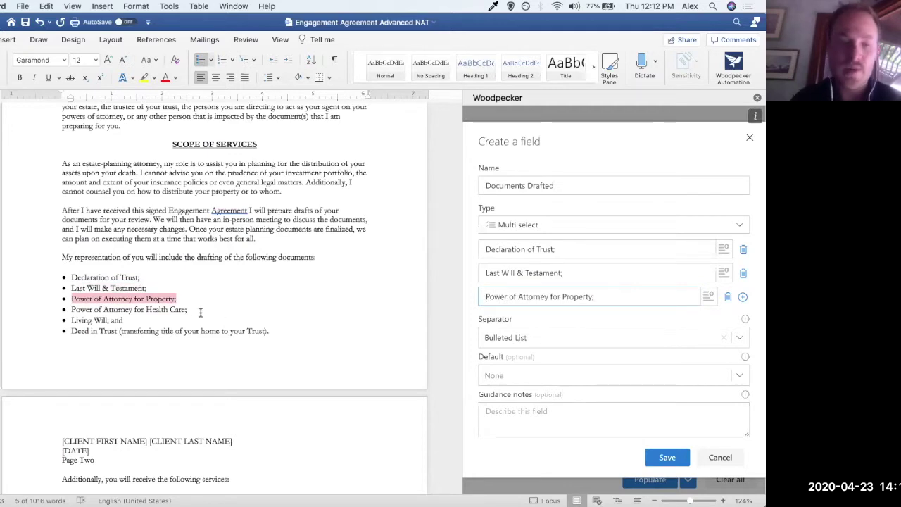
# Add a fourth choice, "Power of Attorney for Health Care;", copied from the bulleted list without its bullet character
pyautogui.moveTo(190, 311); pyautogui.dragTo(71, 310)
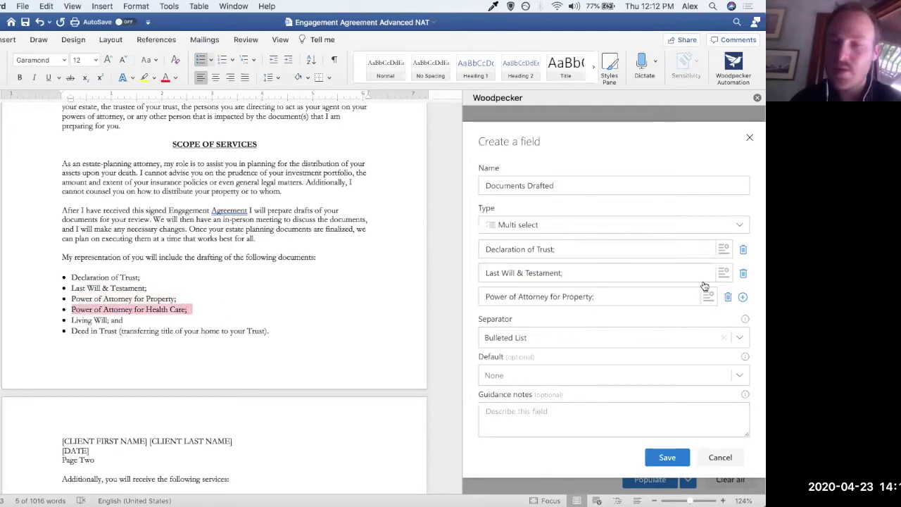
pyautogui.click(743, 298)
pyautogui.press('super+v')
pyautogui.click(501, 308)
pyautogui.press('BackSpace')
pyautogui.press('BackSpace')
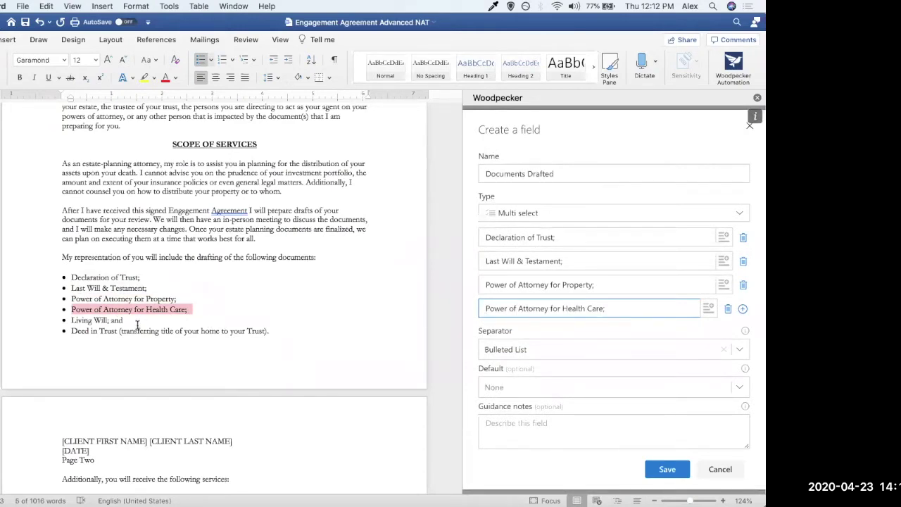
# Add "Living Will;" from the bulleted list as a fifth choice, removing its bullet character and the trailing "and"
pyautogui.moveTo(127, 320); pyautogui.dragTo(79, 323)
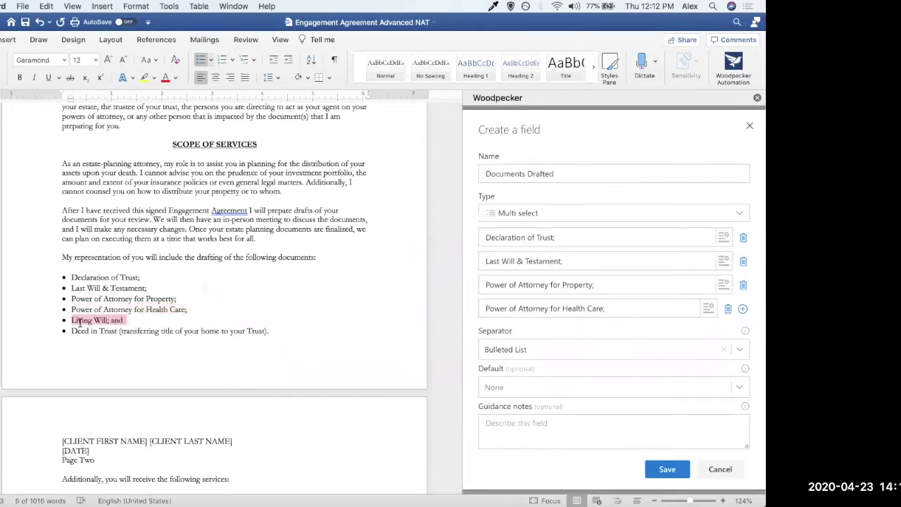
pyautogui.click(742, 308)
pyautogui.press('super+v')
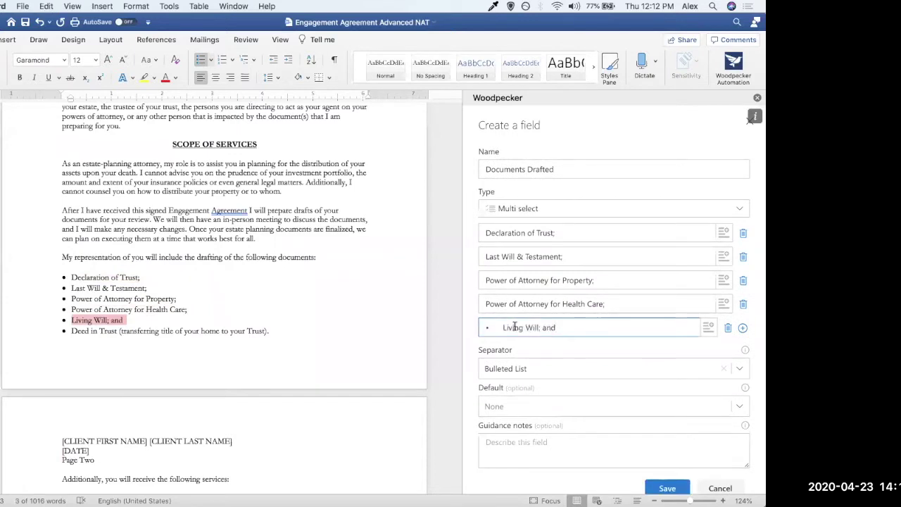
pyautogui.press('BackSpace')
pyautogui.press('BackSpace')
pyautogui.doubleClick(533, 328)
pyautogui.press('BackSpace')
# Add "Deed in Trust (transferring title of your home to your Trust)." from the list as a sixth choice, without its bullet character
pyautogui.moveTo(271, 331); pyautogui.dragTo(73, 331)
pyautogui.press('super+c')
pyautogui.click(742, 327)
pyautogui.press('super+v')
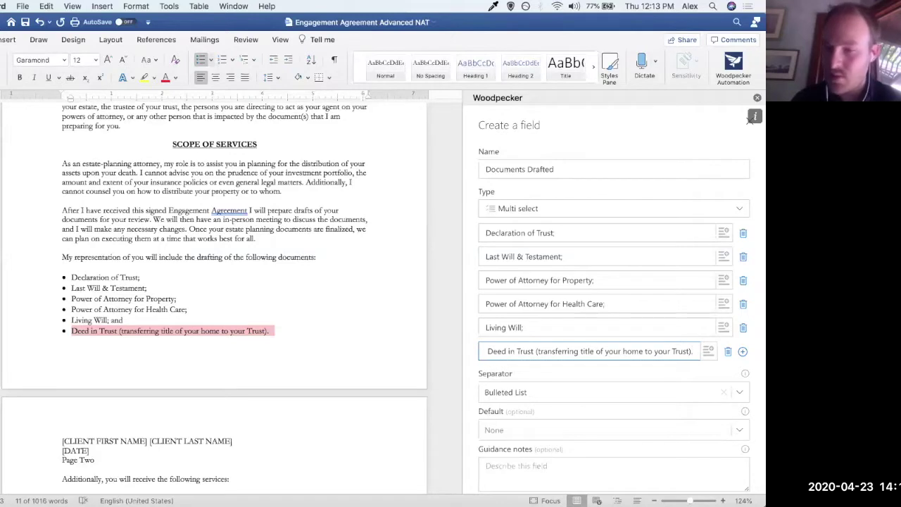
pyautogui.click(486, 351)
pyautogui.write('•')
pyautogui.press('BackSpace')
pyautogui.press('BackSpace')
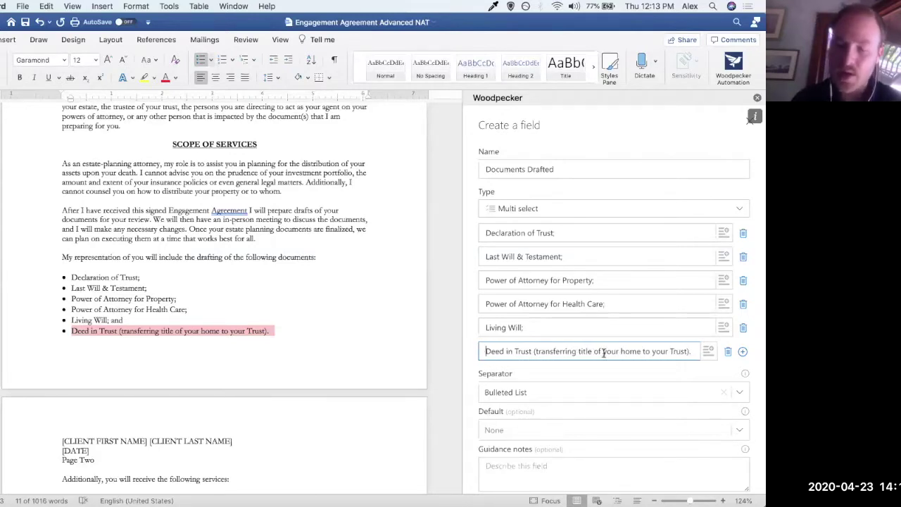
pyautogui.click(656, 368)
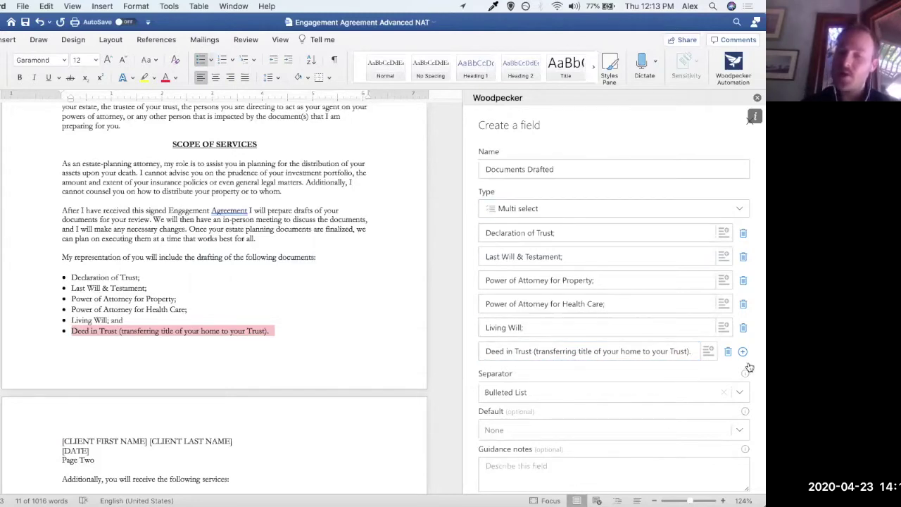
pyautogui.scroll(-2, 751, 365)
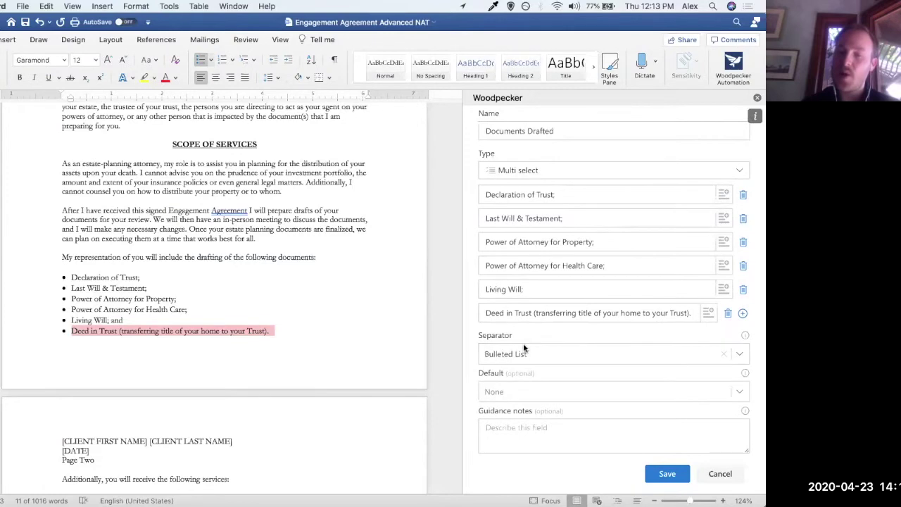
pyautogui.click(368, 364)
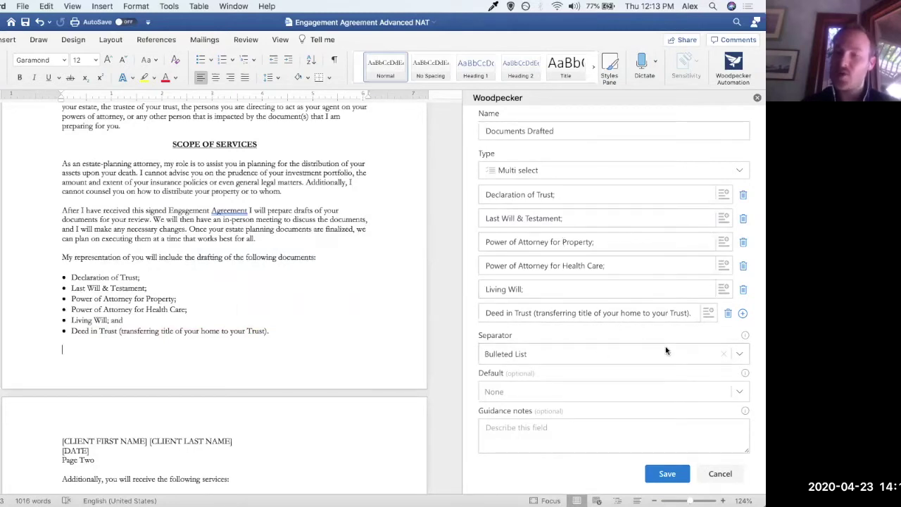
# Try "<custom separator>", ";" and a quotation mark as the separator, clear each entry, and select Bulleted List
pyautogui.click(740, 355)
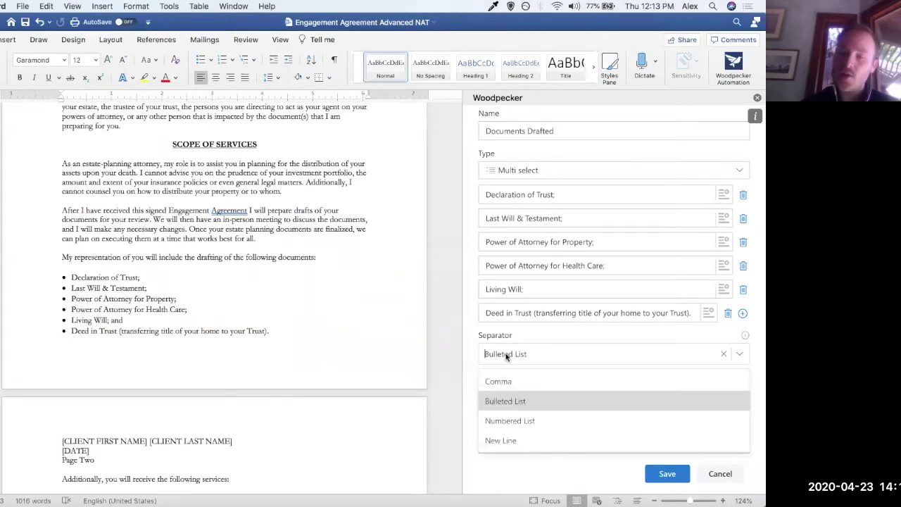
pyautogui.write('B')
pyautogui.press('BackSpace')
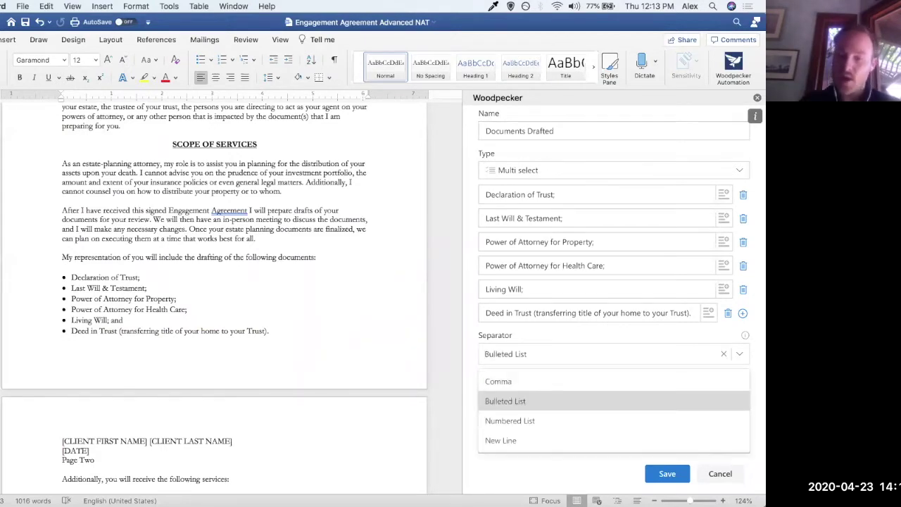
pyautogui.write('<c')
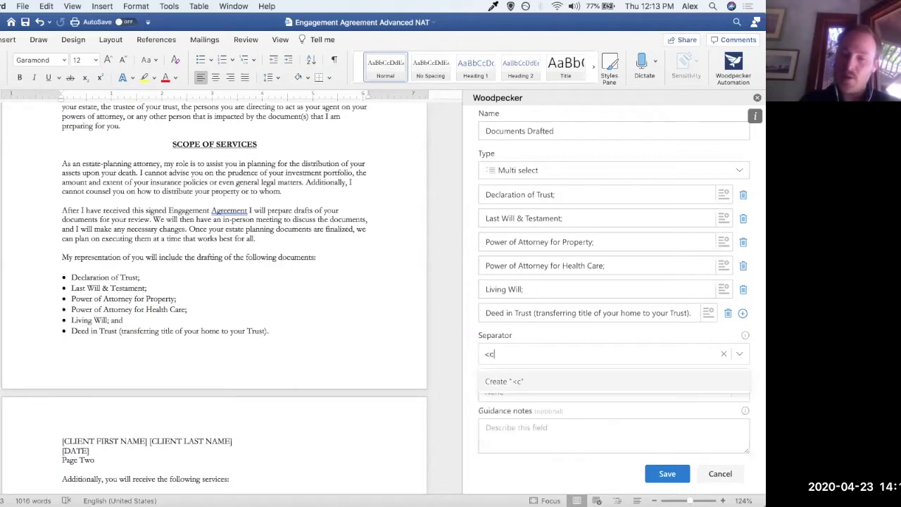
pyautogui.write('ustom separator>')
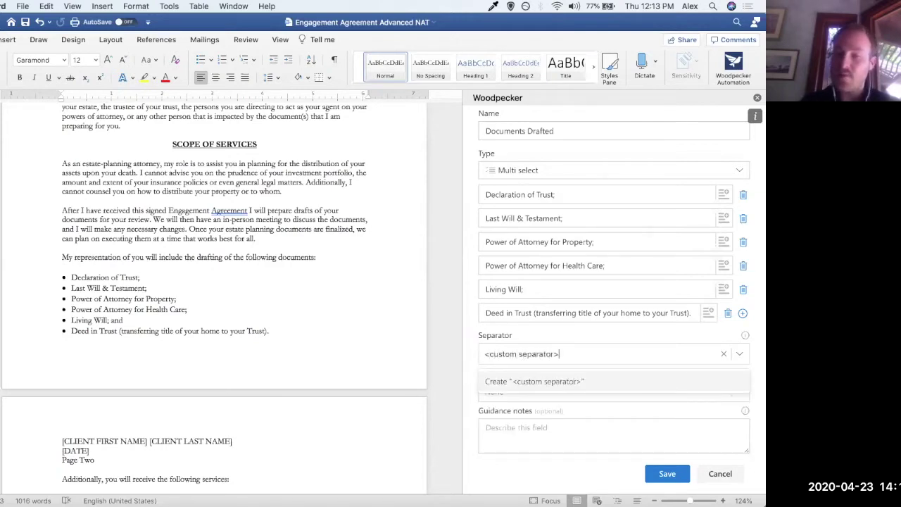
pyautogui.press('super+a')
pyautogui.write(';')
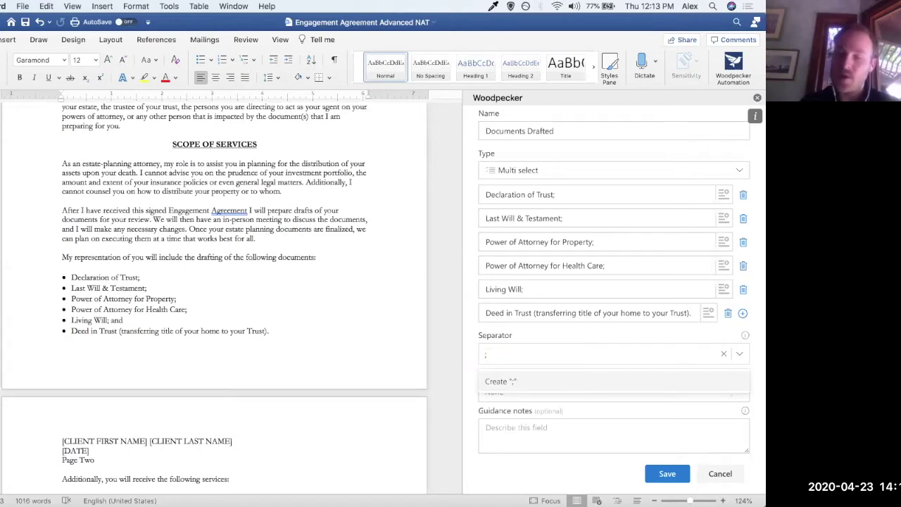
pyautogui.press('BackSpace')
pyautogui.write('"')
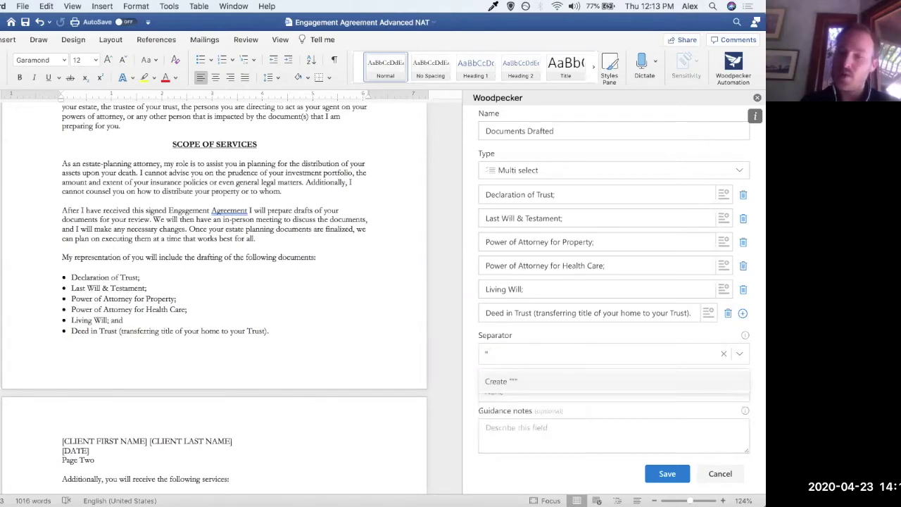
pyautogui.press('BackSpace')
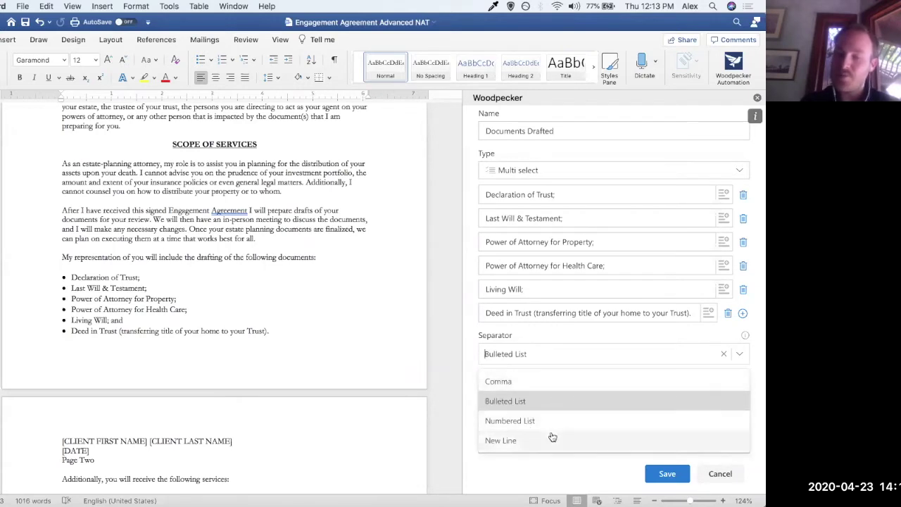
pyautogui.click(513, 403)
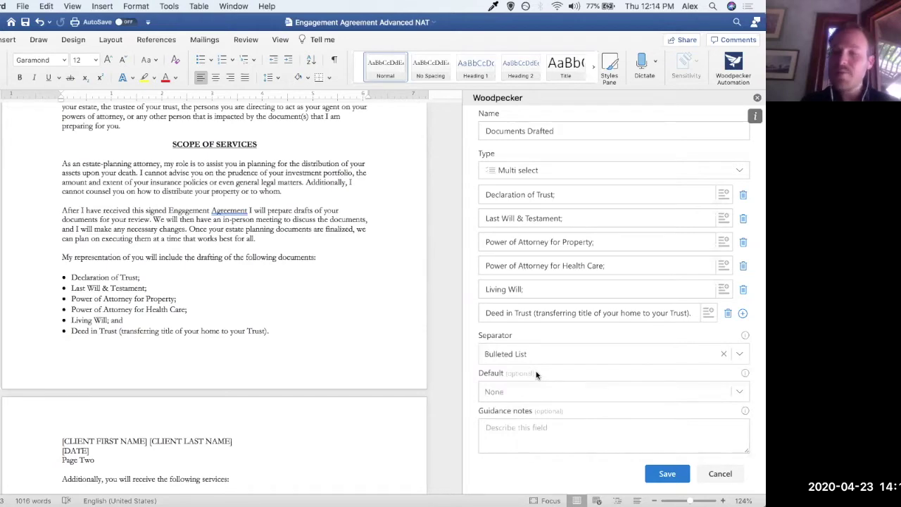
# Try Declaration of Trust, Power of Attorney for Property and Last Will & Testament as the field's defaults, and clear them all
pyautogui.click(660, 396)
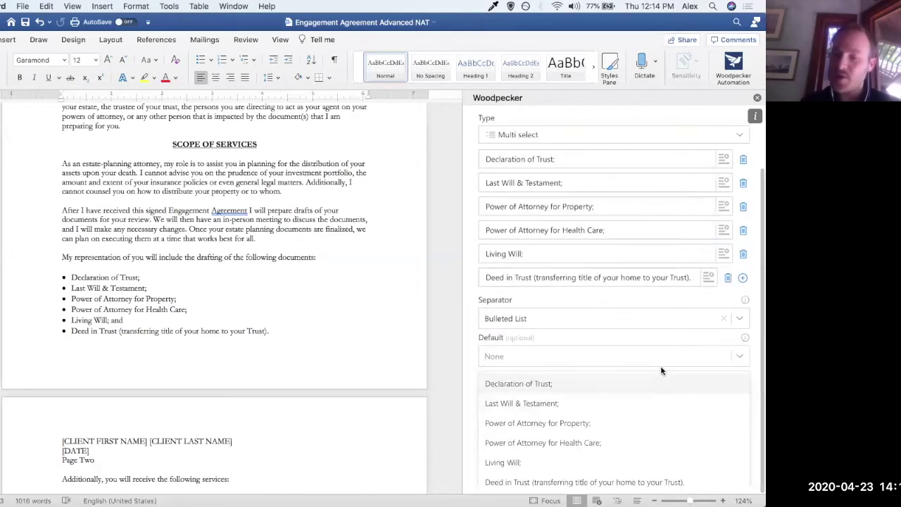
pyautogui.click(564, 387)
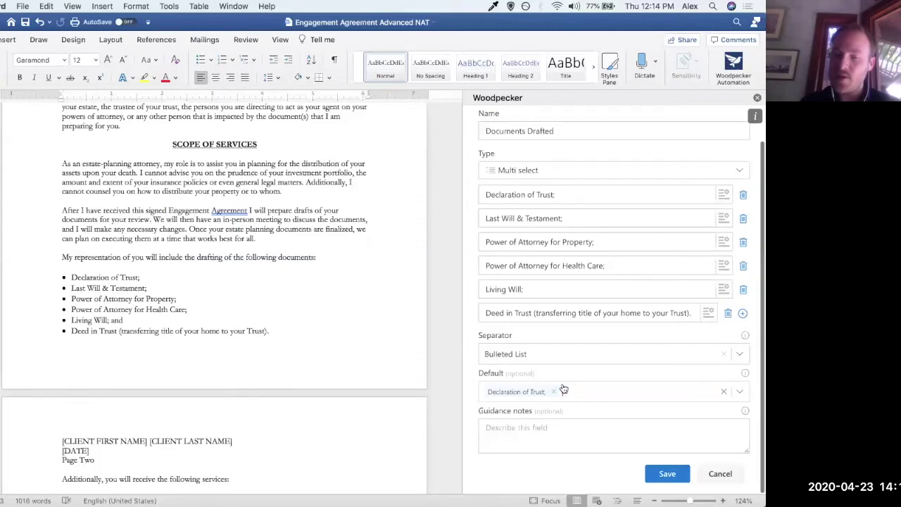
pyautogui.click(593, 394)
pyautogui.click(568, 423)
pyautogui.click(683, 396)
pyautogui.press('Return')
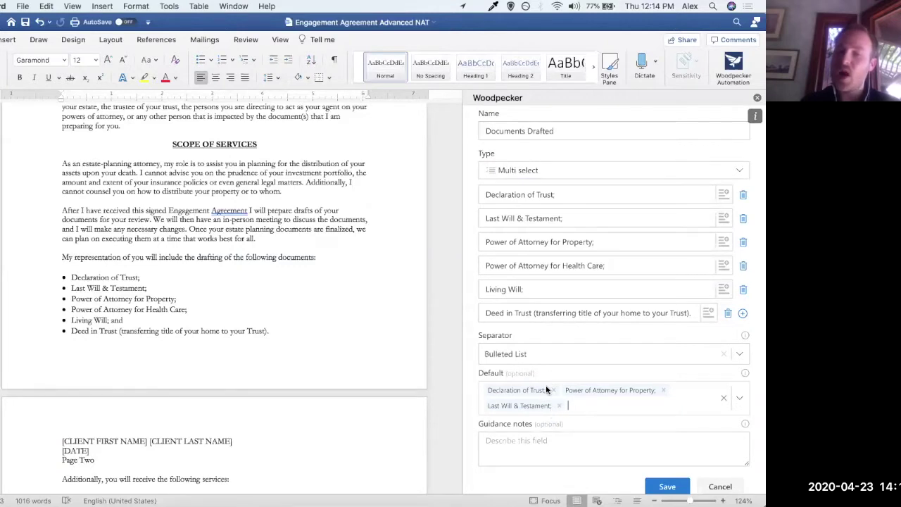
pyautogui.click(725, 400)
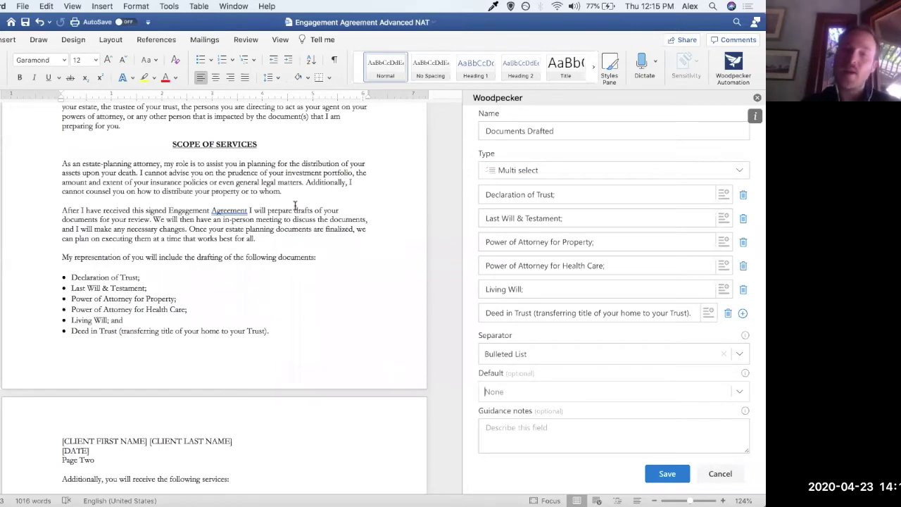
# Add the guidance note "Select the documents that will be provided to the client." and save the Documents Drafted field
pyautogui.scroll(3, 295, 205)
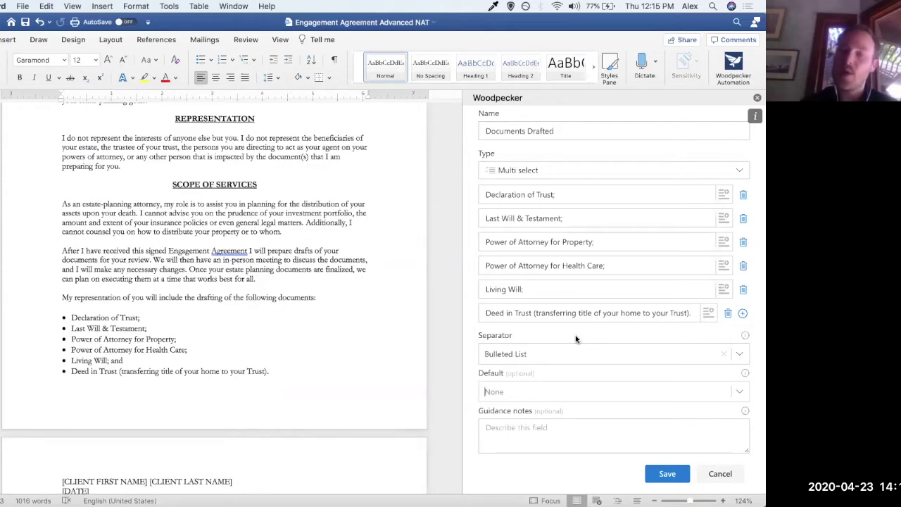
pyautogui.scroll(2, 647, 430)
pyautogui.scroll(-2, 668, 461)
pyautogui.click(607, 434)
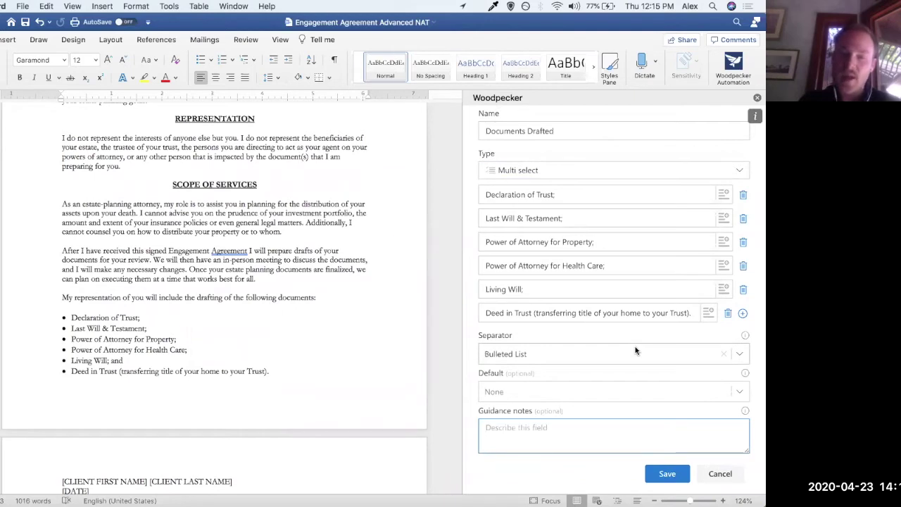
pyautogui.write('Select the ')
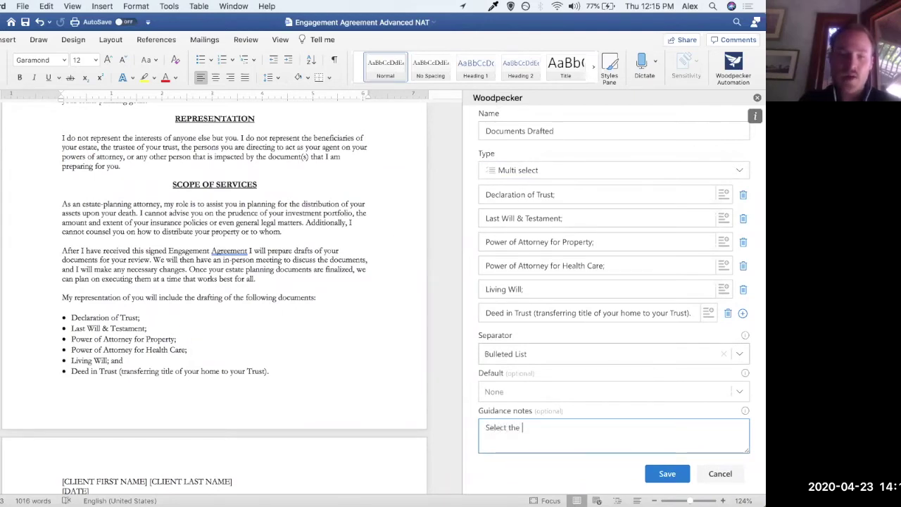
pyautogui.write('documents that will be provided to the client.')
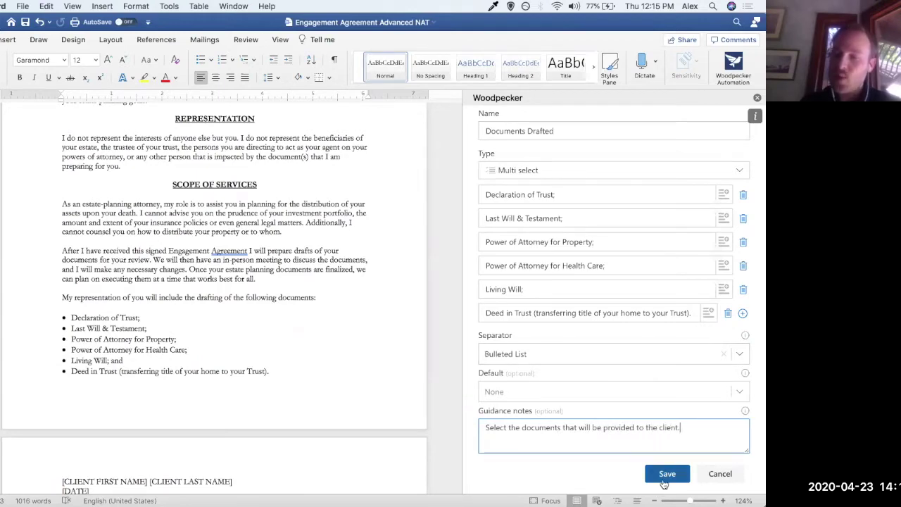
pyautogui.click(666, 474)
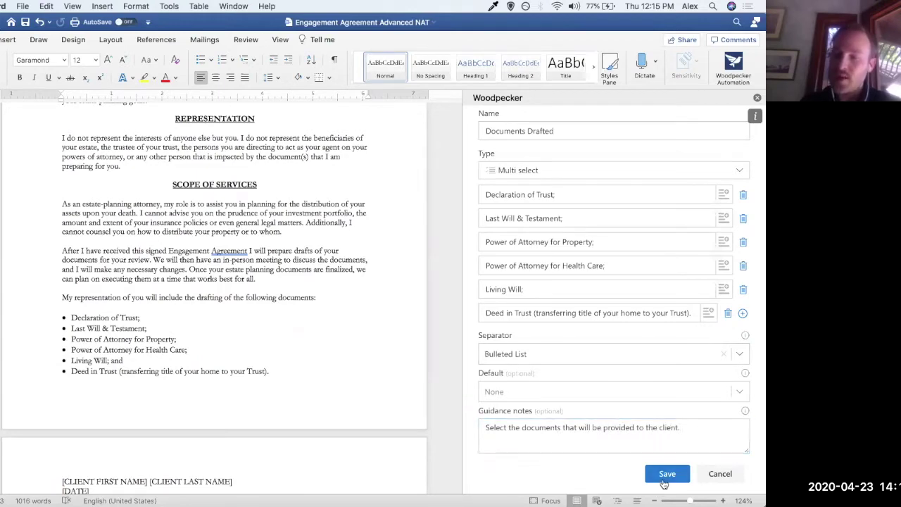
# Move the Documents Drafted field up the field list to directly below DATE
pyautogui.scroll(-10, 644, 377)
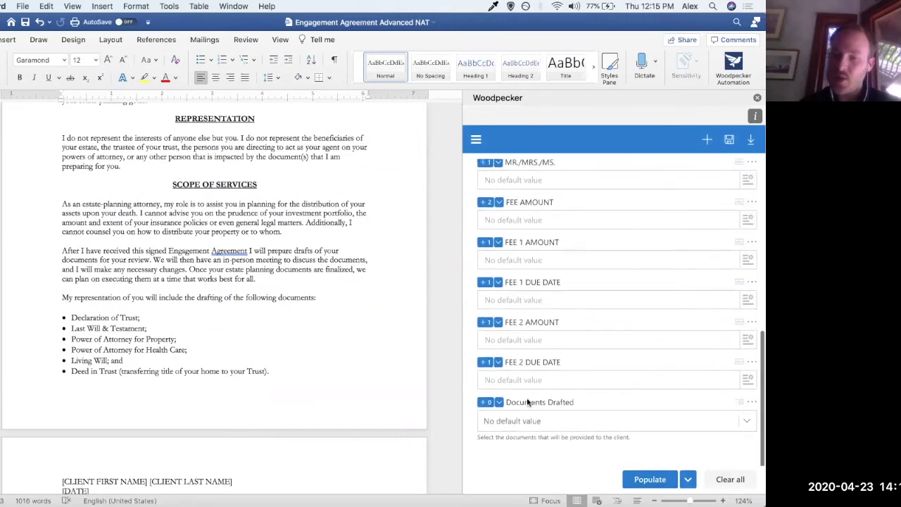
pyautogui.moveTo(475, 425); pyautogui.dragTo(478, 212)
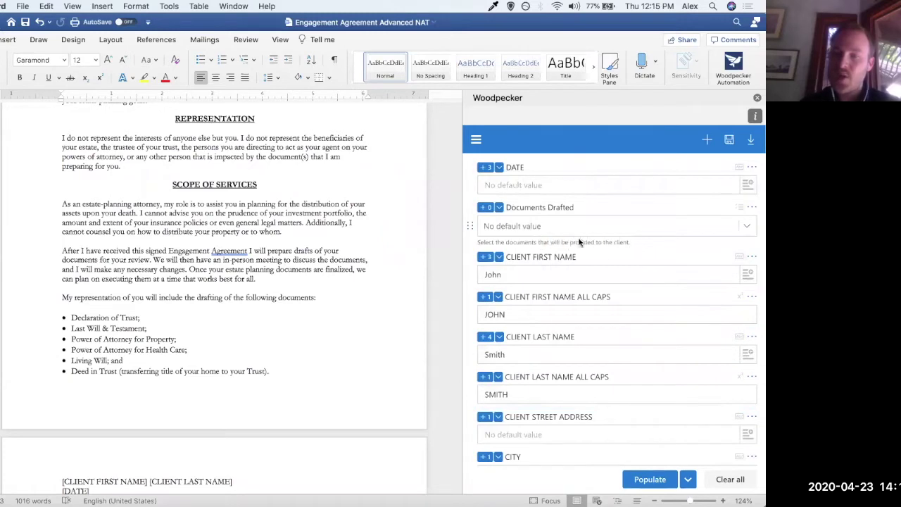
# Try selecting Declaration of Trust and Power of Attorney for Health Care in Documents Drafted, and remove both selections
pyautogui.click(613, 226)
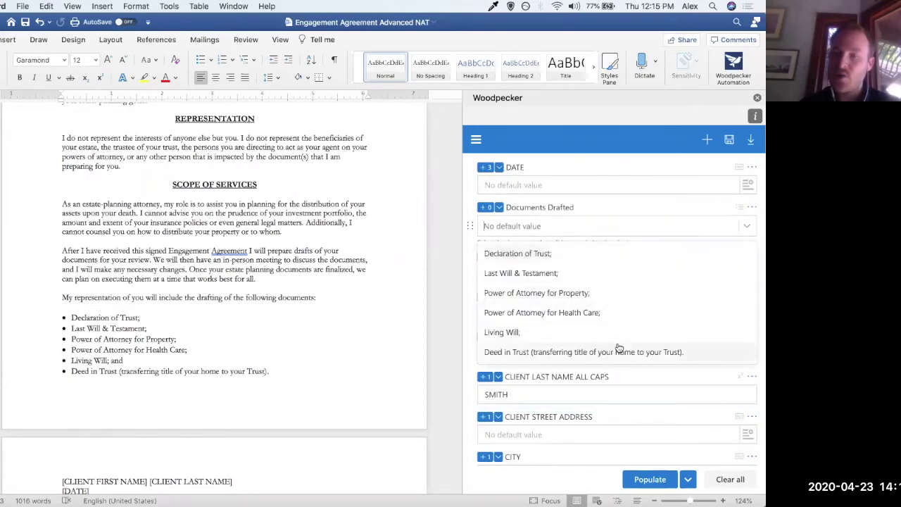
pyautogui.click(623, 254)
pyautogui.click(646, 230)
pyautogui.click(619, 292)
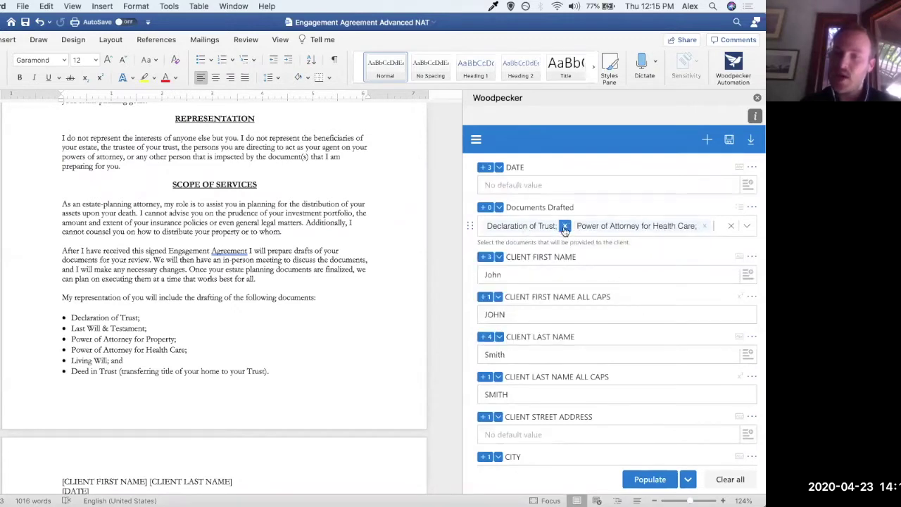
pyautogui.click(564, 227)
pyautogui.click(615, 226)
# Insert the Documents Drafted field on the blank line below the bulleted list under Scope of Services
pyautogui.click(166, 388)
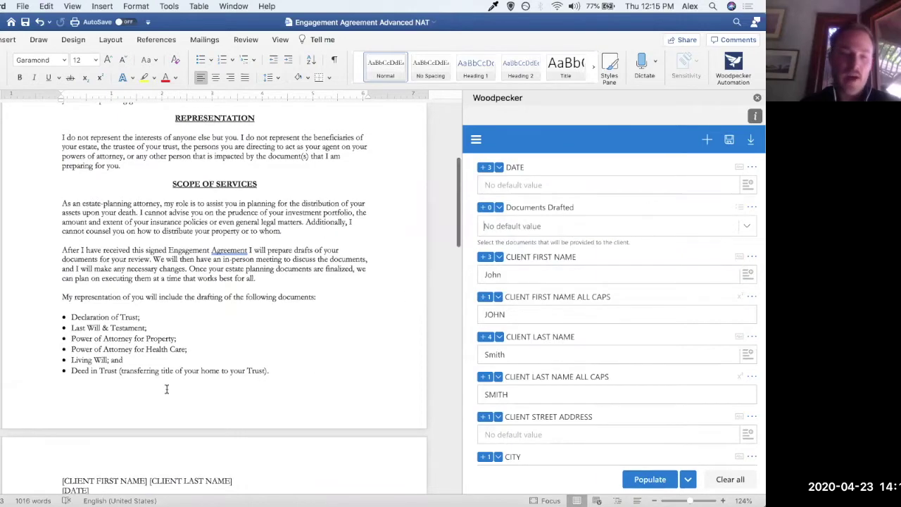
pyautogui.scroll(-1, 140, 373)
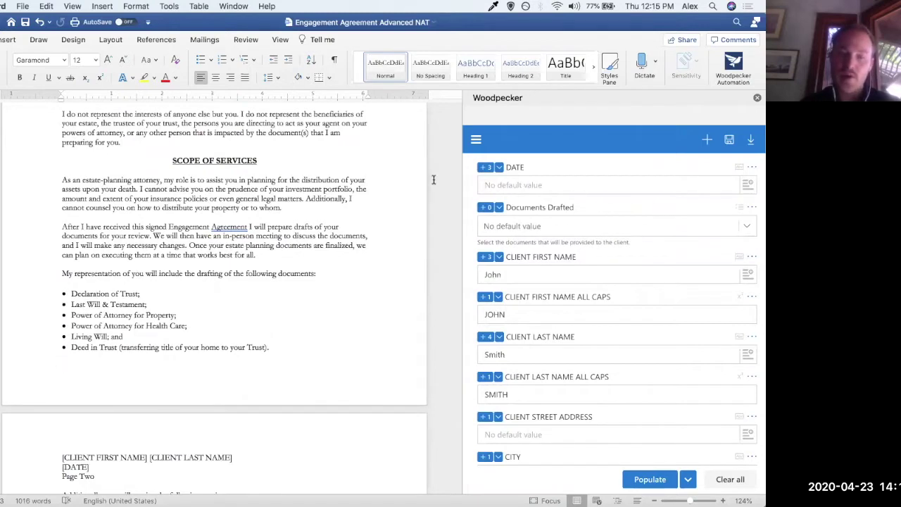
pyautogui.click(484, 209)
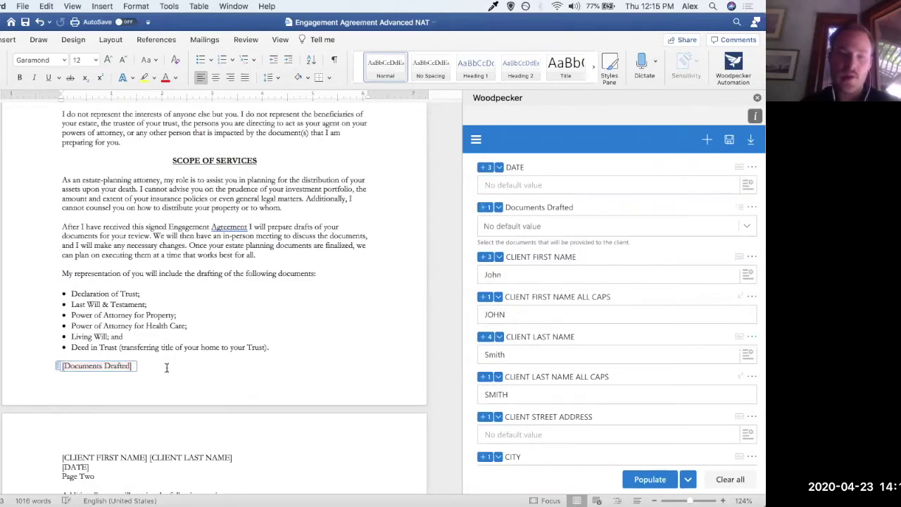
# Choose Declaration of Trust, Power of Attorney for Property and Power of Attorney for Health Care in Documents Drafted, and populate the document
pyautogui.click(540, 226)
pyautogui.click(564, 255)
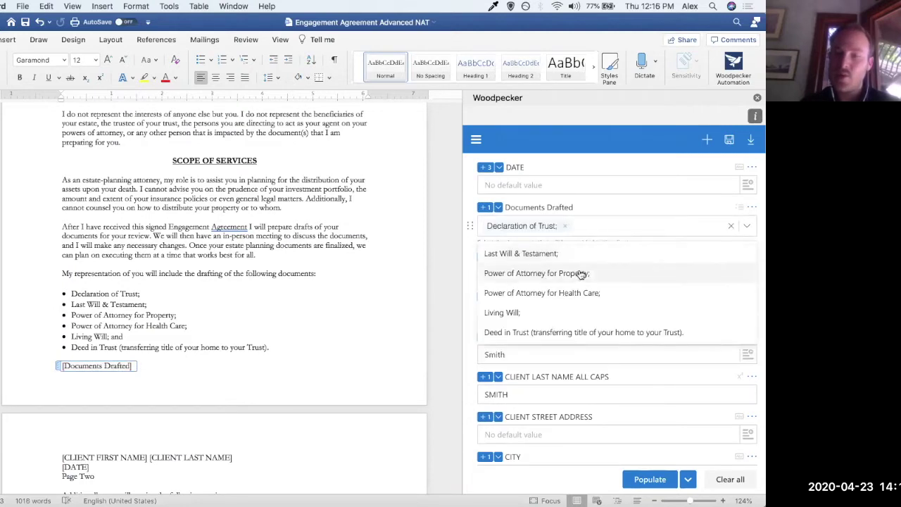
pyautogui.click(580, 274)
pyautogui.click(642, 276)
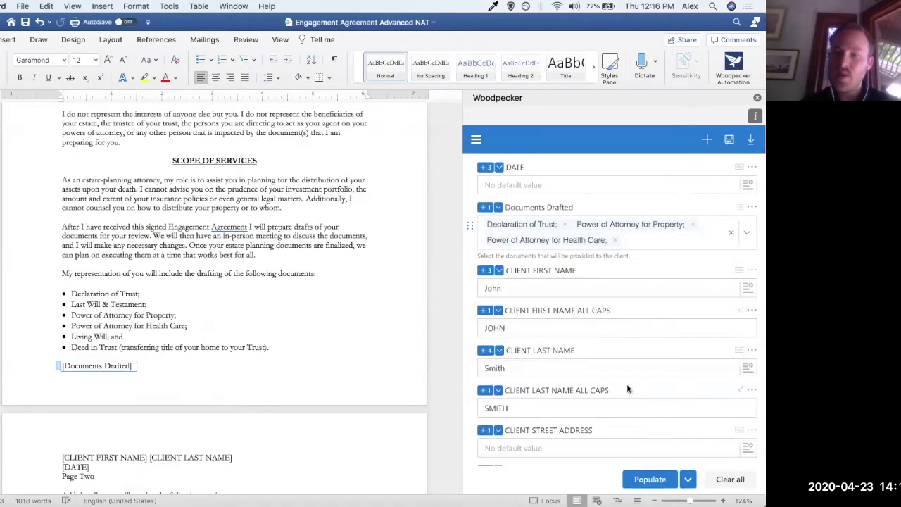
pyautogui.click(638, 480)
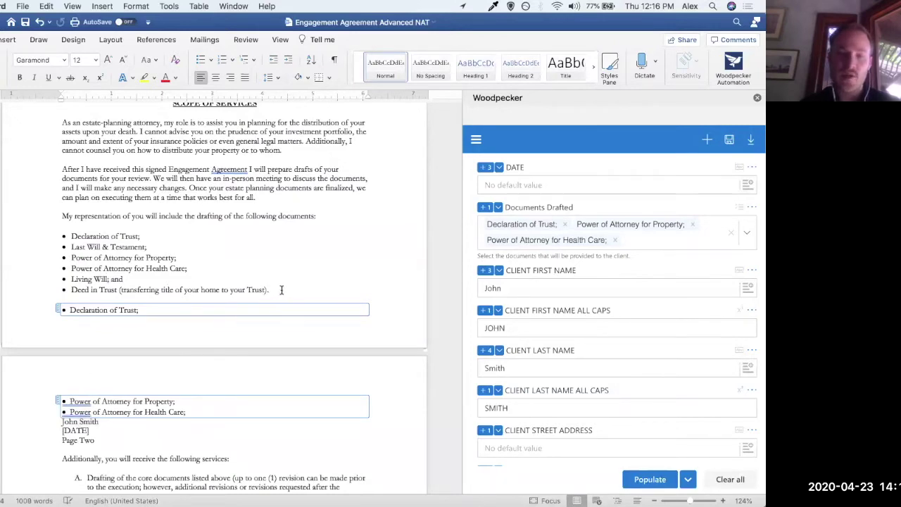
# Delete the original six-item bulleted list and insert a page break before the client name line above the date
pyautogui.moveTo(277, 289); pyautogui.dragTo(49, 240)
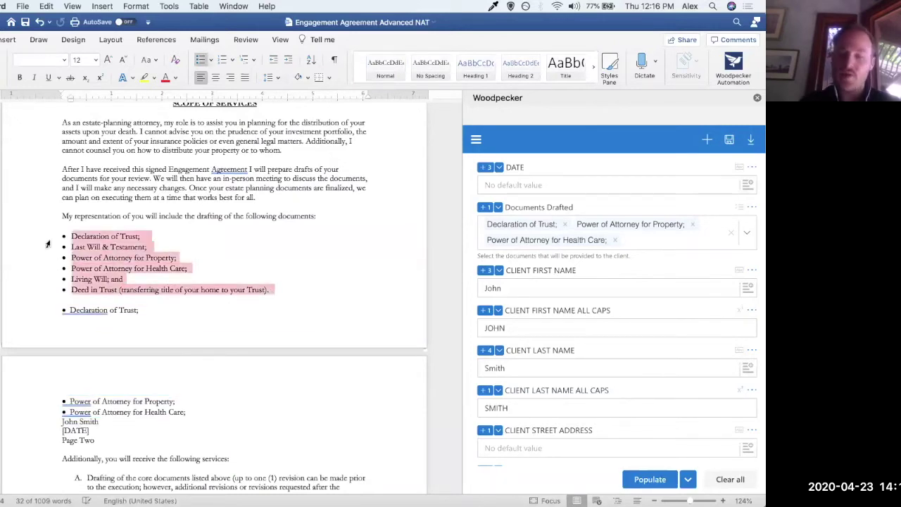
pyautogui.press('BackSpace')
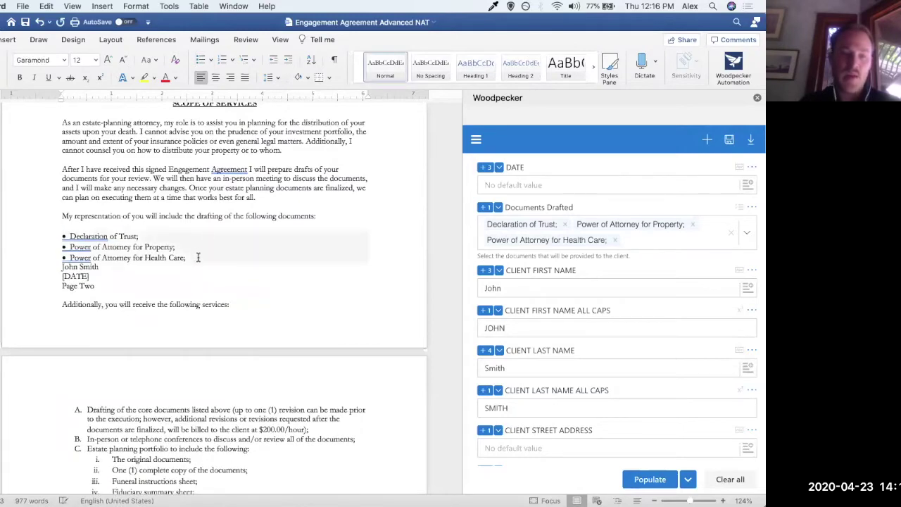
pyautogui.click(61, 266)
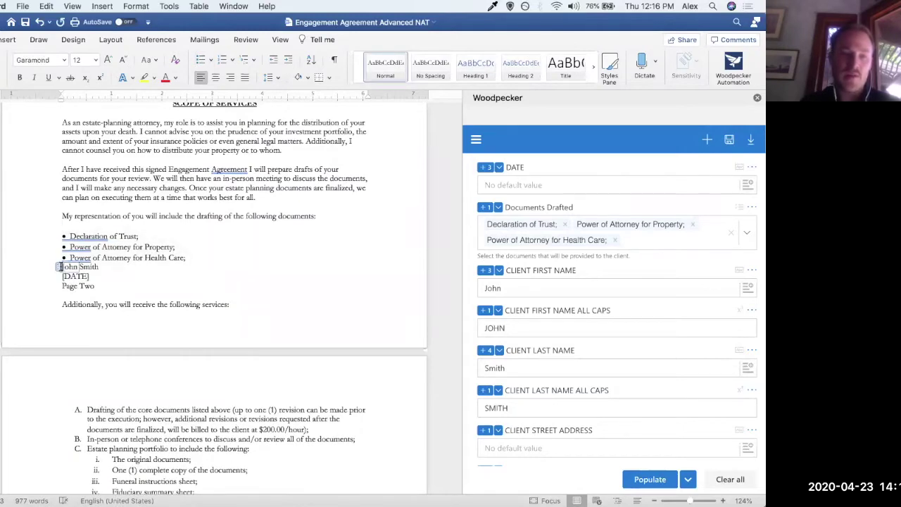
pyautogui.press('super+Return')
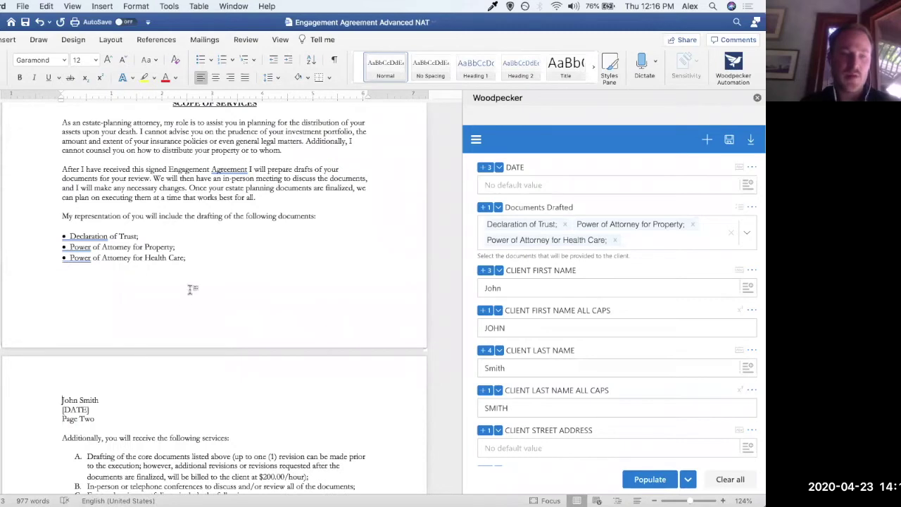
# Add Living Will, Last Will & Testament and Deed in Trust to the Documents Drafted selection, and populate the document
pyautogui.click(660, 245)
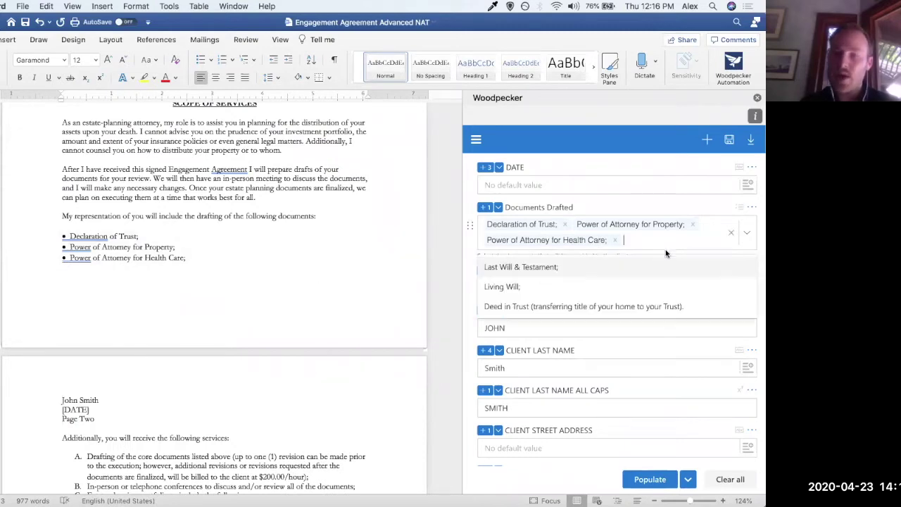
pyautogui.click(618, 287)
pyautogui.click(699, 243)
pyautogui.click(624, 267)
pyautogui.click(695, 256)
pyautogui.click(654, 286)
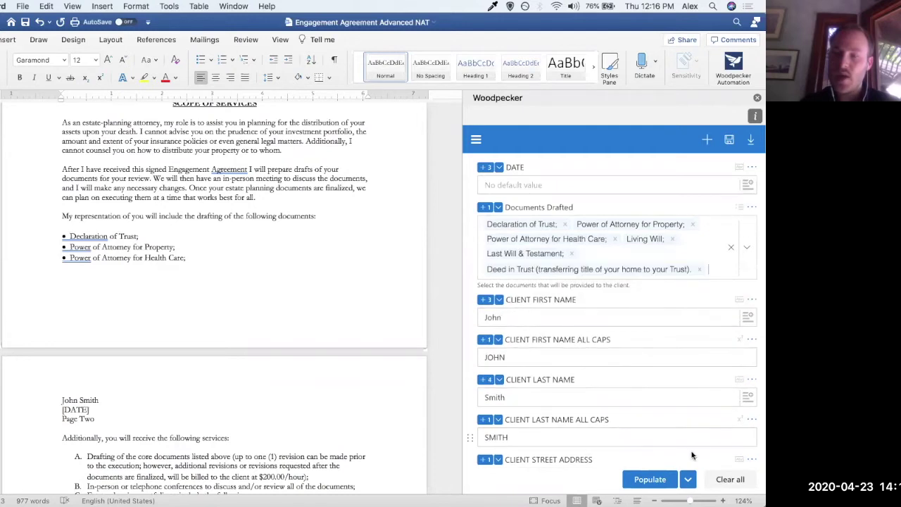
pyautogui.click(649, 480)
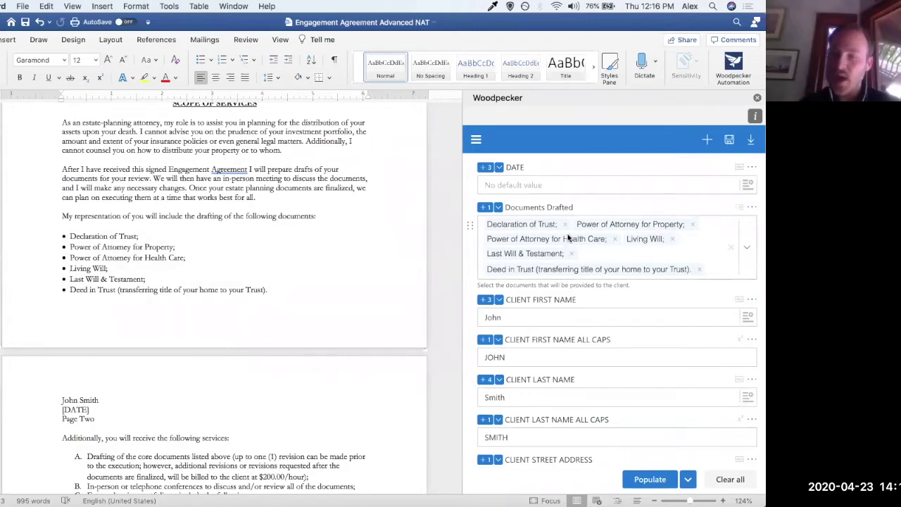
# Go to the highlighted Priority and Standard paragraphs under Communications and open the clause library
pyautogui.scroll(3, 306, 262)
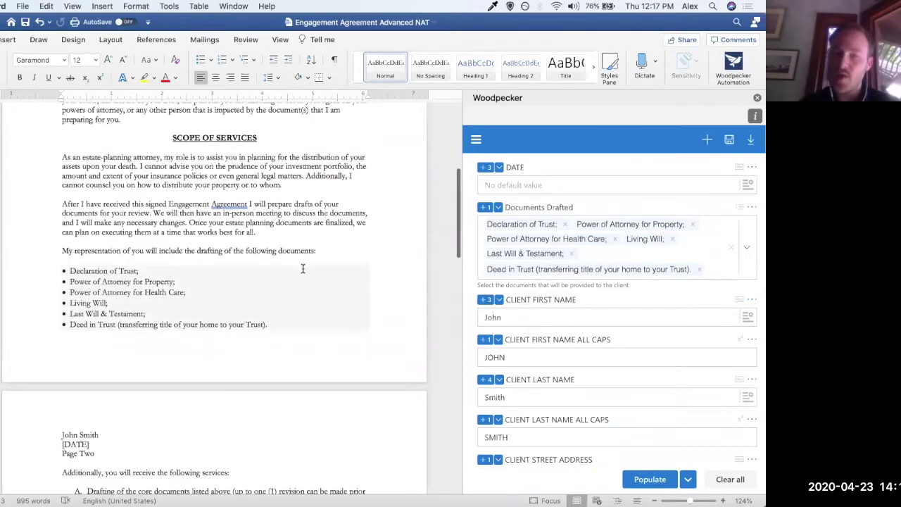
pyautogui.scroll(-12, 341, 285)
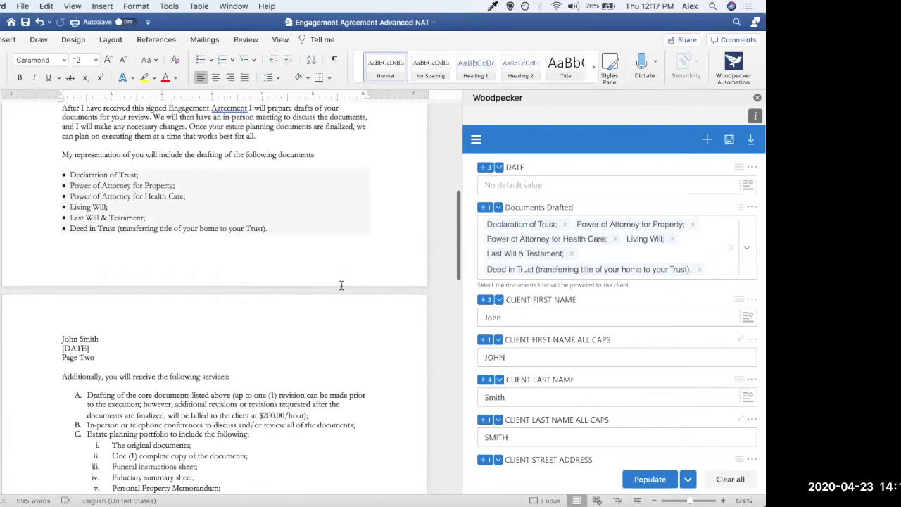
pyautogui.scroll(-9, 341, 285)
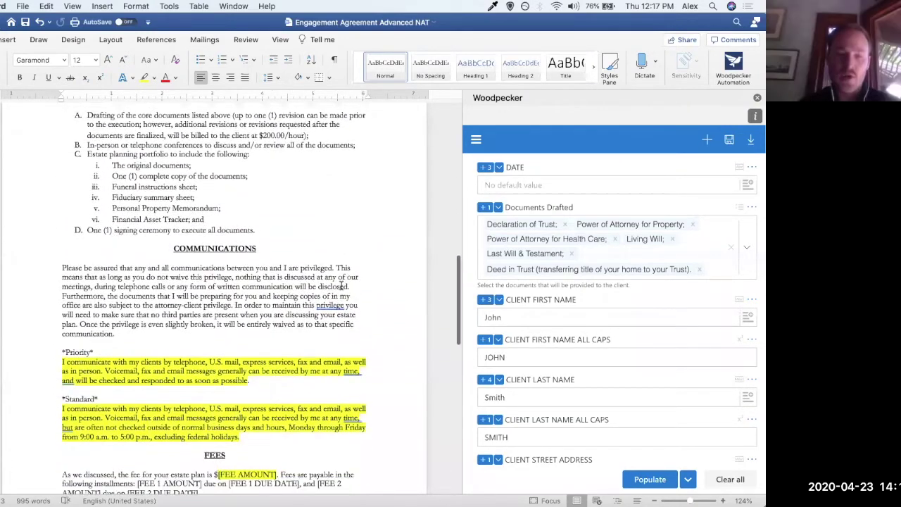
pyautogui.click(278, 325)
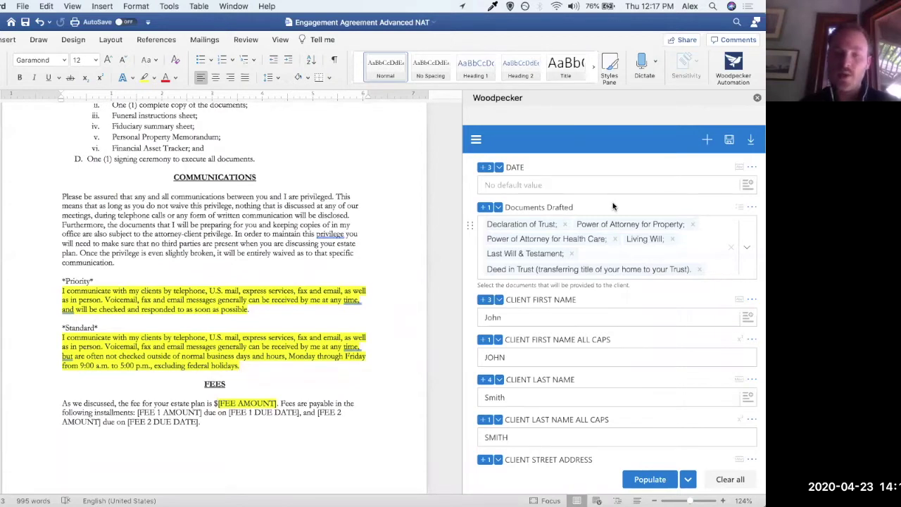
pyautogui.click(476, 140)
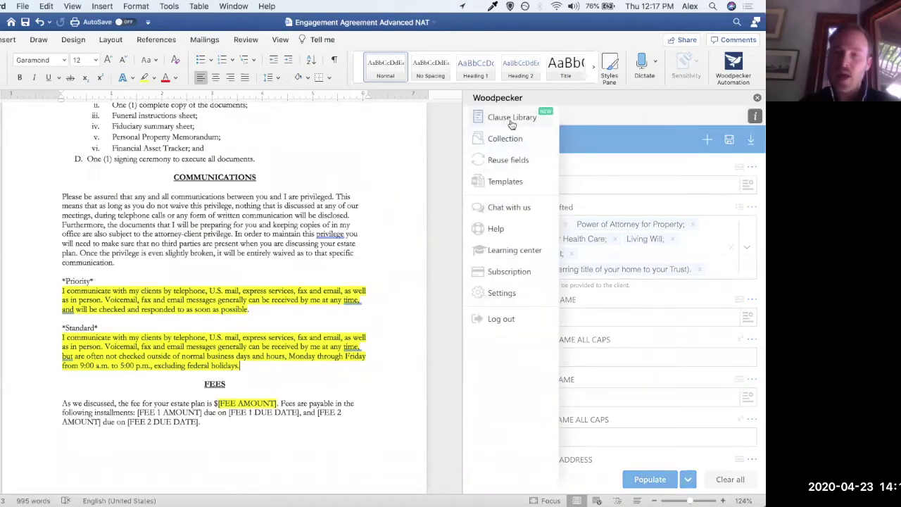
pyautogui.click(511, 120)
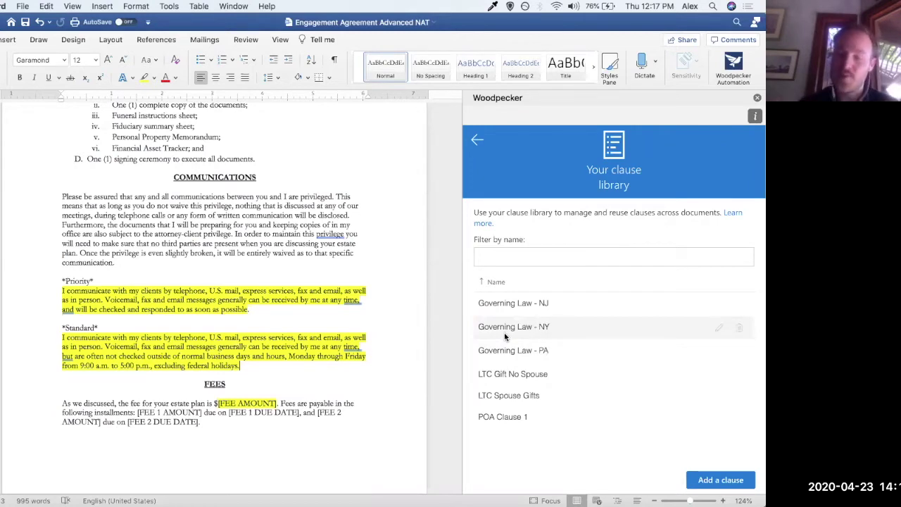
# Examine how the highlighted Priority and Standard paragraphs under Communications differ in wording
pyautogui.moveTo(243, 365); pyautogui.dragTo(103, 280)
pyautogui.click(104, 281)
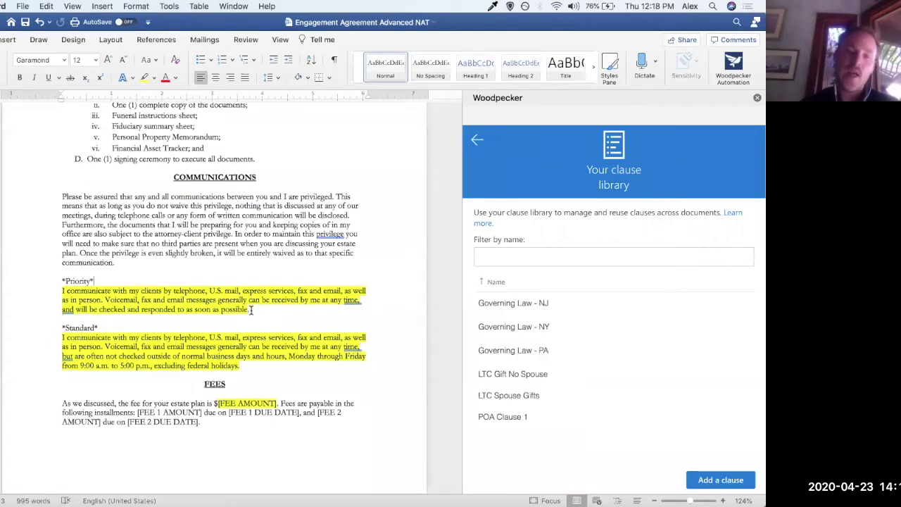
pyautogui.moveTo(251, 310); pyautogui.dragTo(63, 292)
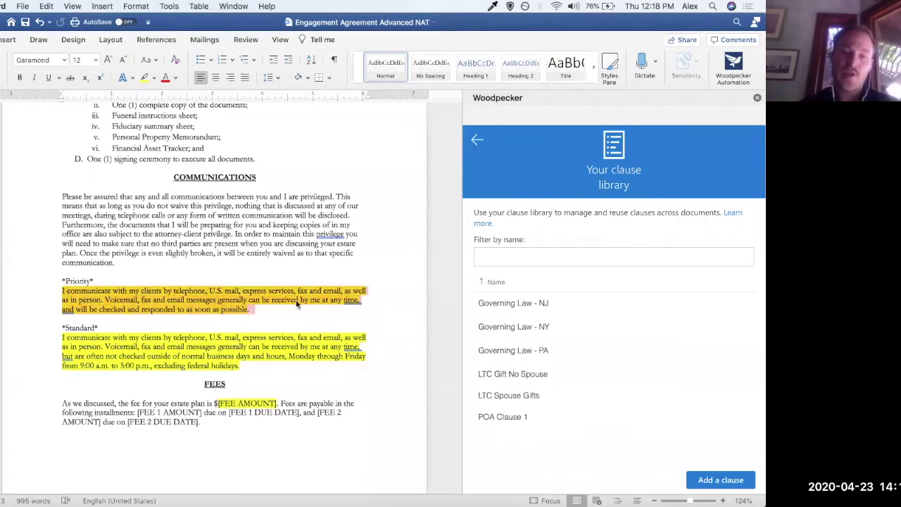
pyautogui.click(324, 301)
pyautogui.moveTo(262, 300); pyautogui.dragTo(300, 301)
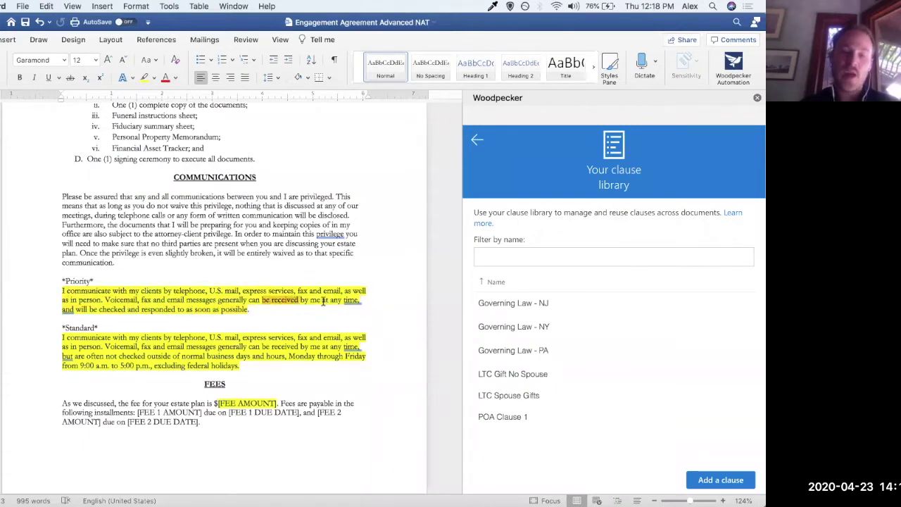
pyautogui.moveTo(76, 308); pyautogui.dragTo(128, 310)
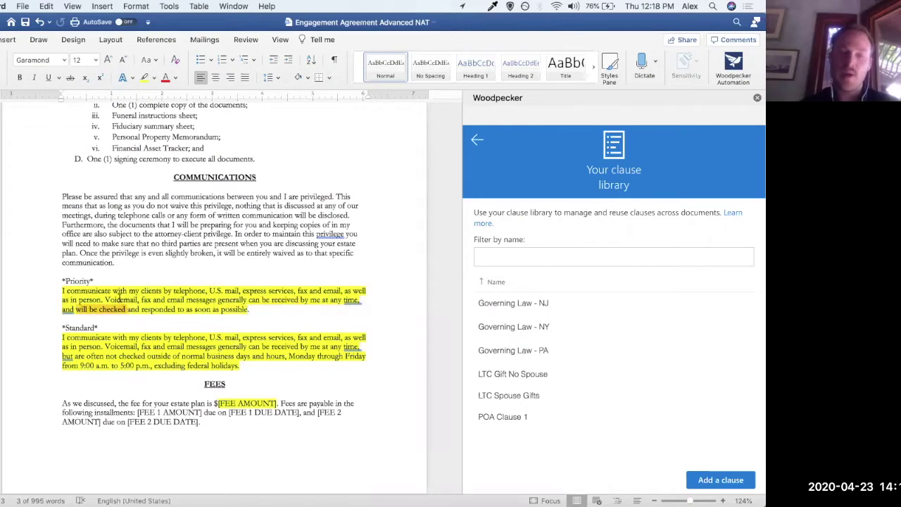
pyautogui.moveTo(261, 309); pyautogui.dragTo(144, 300)
pyautogui.click(143, 299)
pyautogui.tripleClick(144, 299)
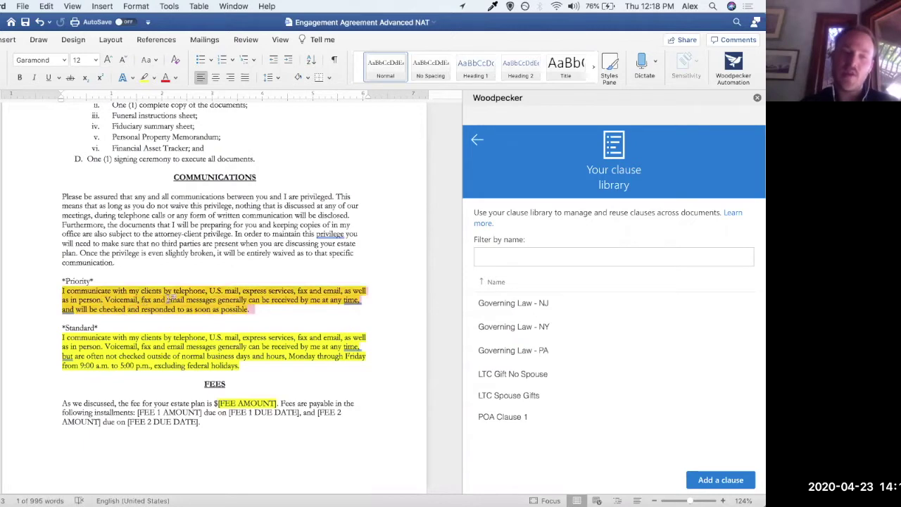
pyautogui.tripleClick(169, 347)
pyautogui.click(255, 357)
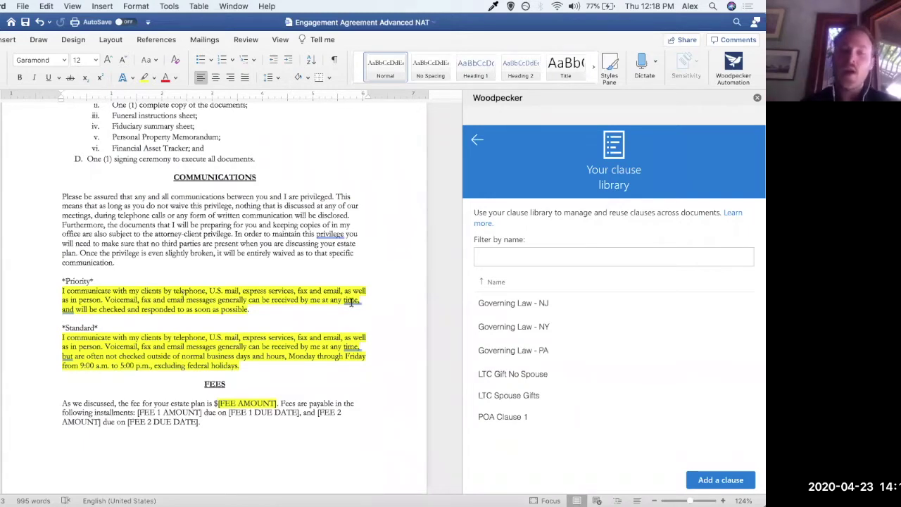
# Create a clause named Priority Communication, using a copy of the highlighted Priority paragraph as its content
pyautogui.moveTo(251, 310); pyautogui.dragTo(62, 290)
pyautogui.press('super+c')
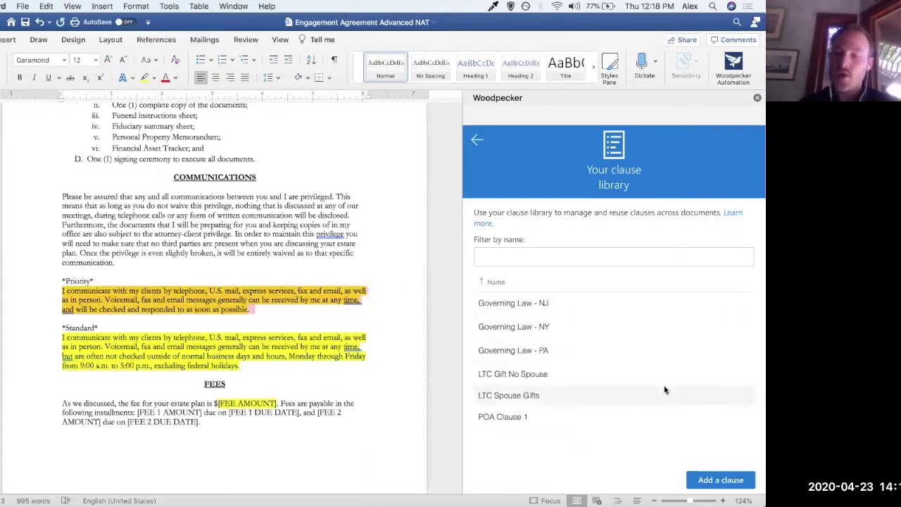
pyautogui.click(718, 481)
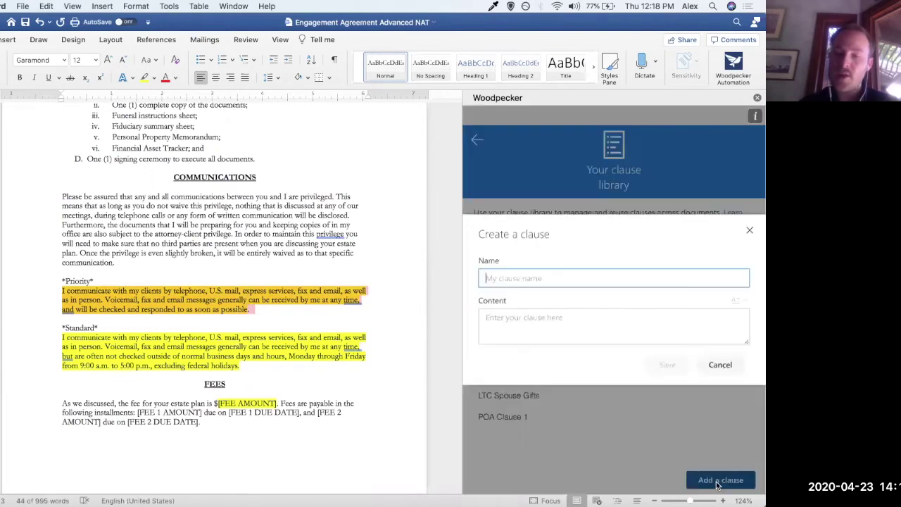
pyautogui.write('Pr')
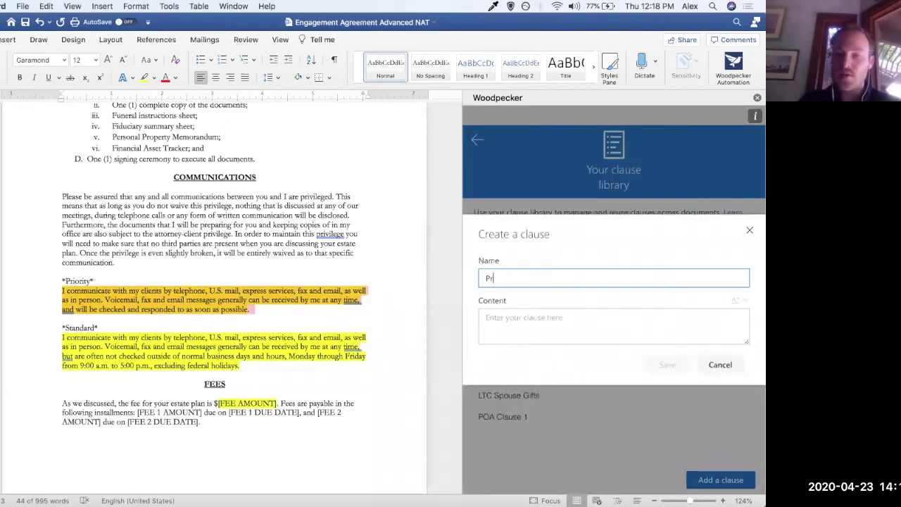
pyautogui.write('iority Communication')
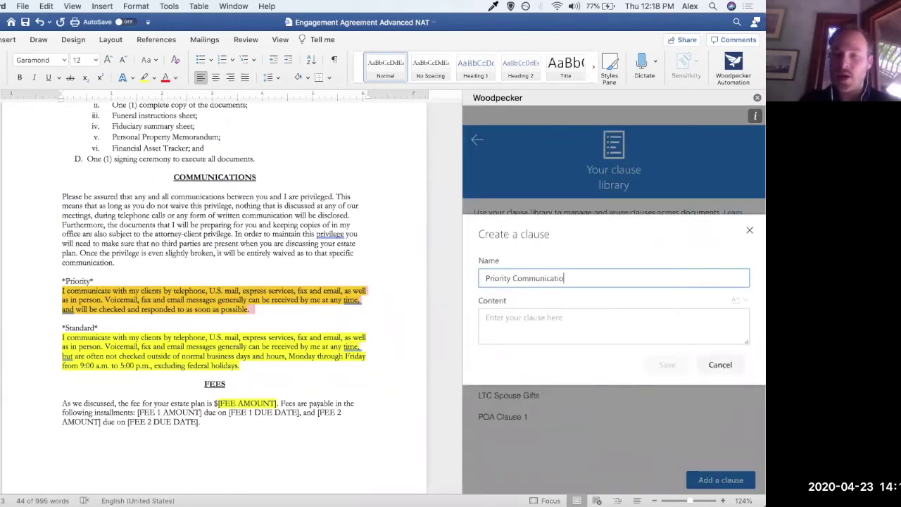
pyautogui.click(545, 311)
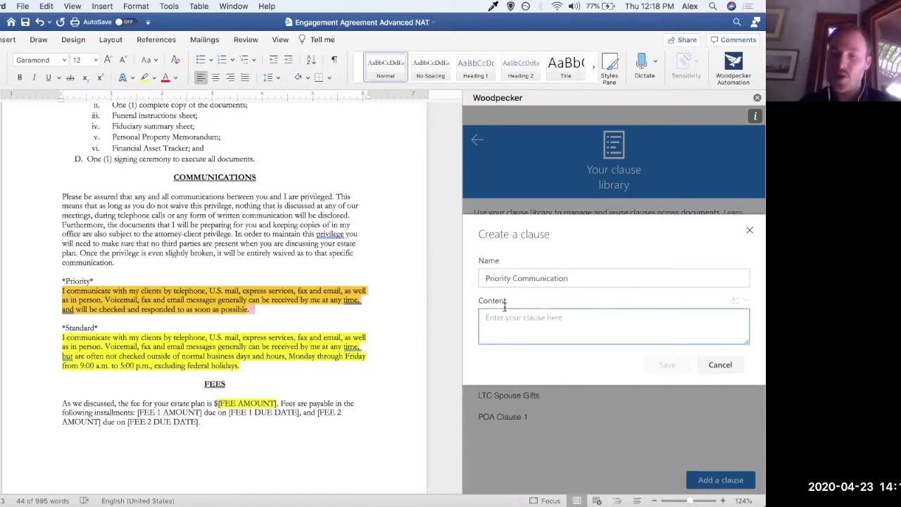
pyautogui.press('super+v')
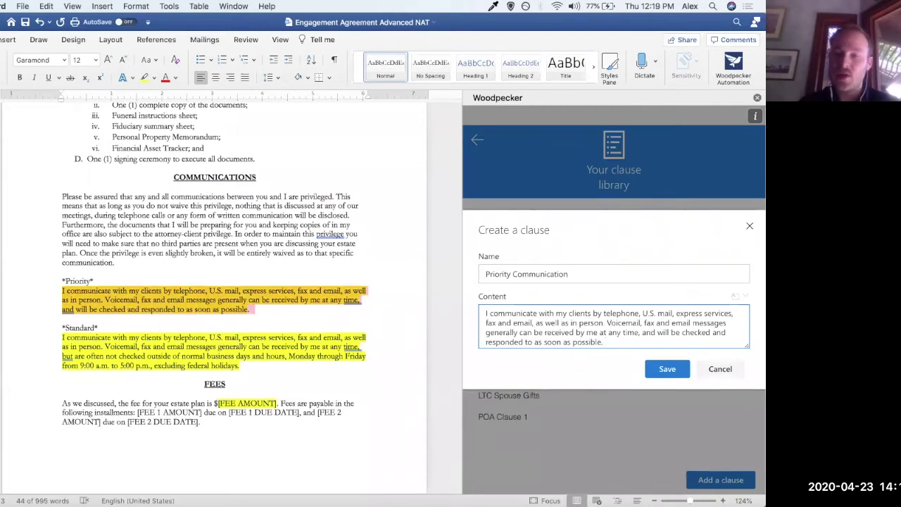
# Copy the Priority paragraph again and check the copied text by running it as a web search in Safari
pyautogui.click(91, 294)
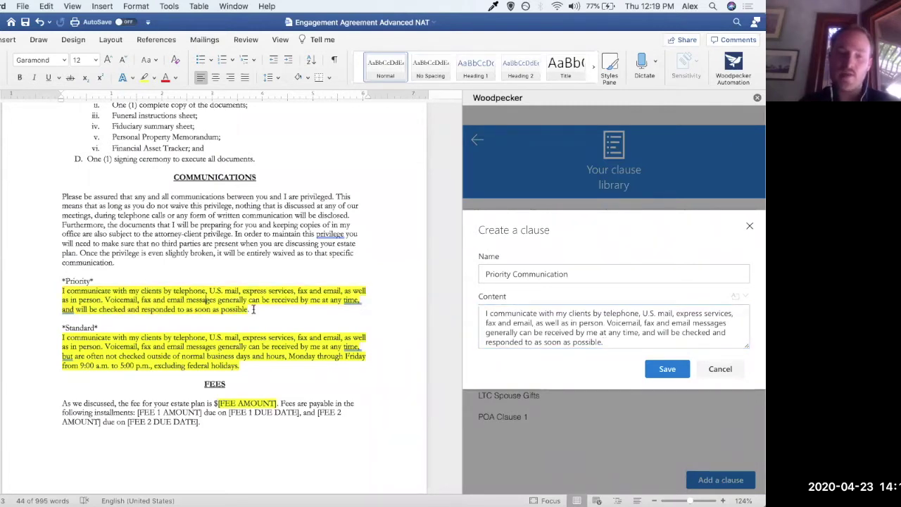
pyautogui.tripleClick(65, 292)
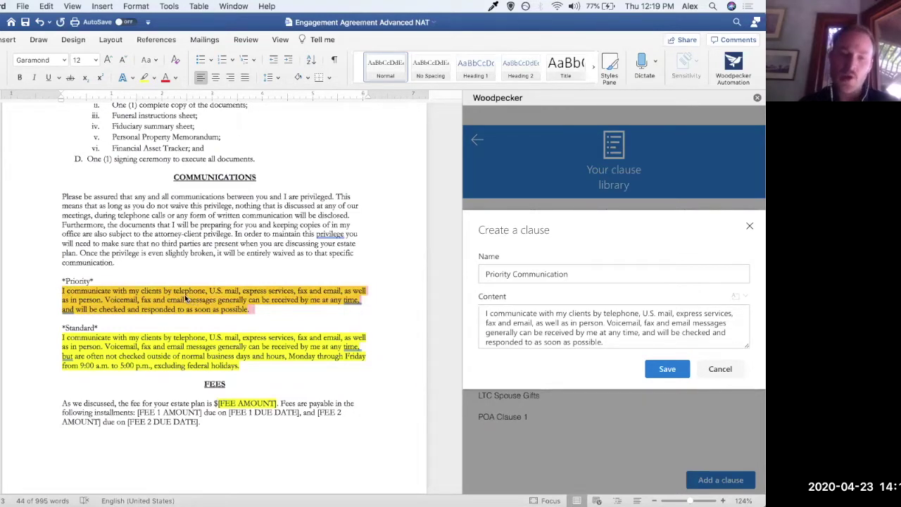
pyautogui.rightClick(186, 299)
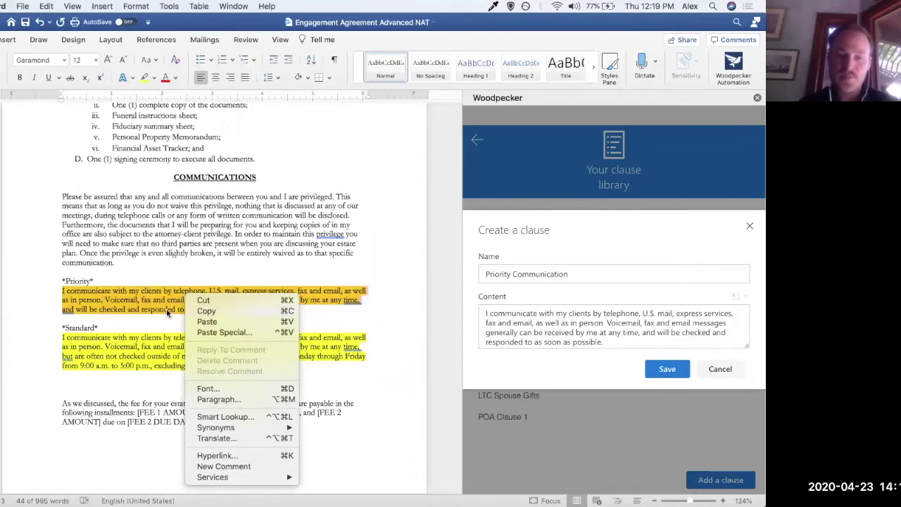
pyautogui.click(206, 311)
pyautogui.click(550, 315)
pyautogui.press('super+a')
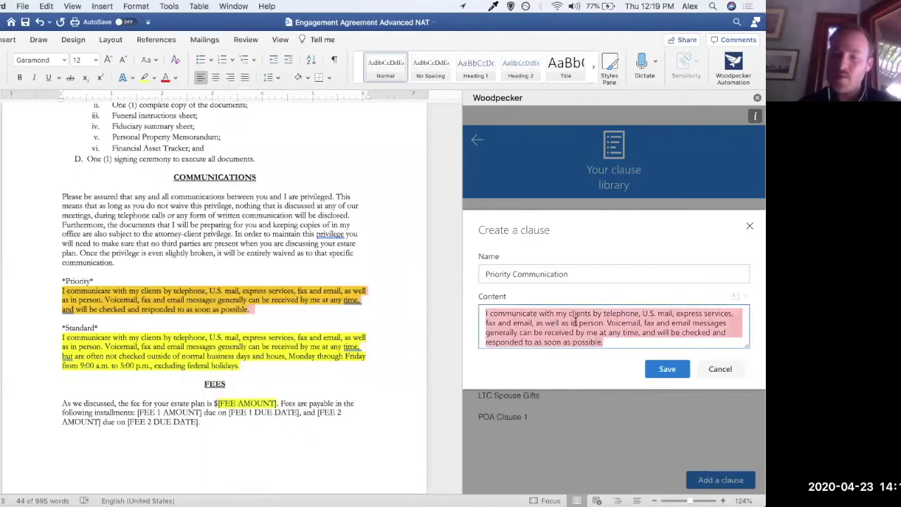
pyautogui.moveTo(610, 339)
pyautogui.mouseDown()
pyautogui.moveTo(603, 332)
pyautogui.moveTo(649, 335)
pyautogui.moveTo(618, 334)
pyautogui.mouseUp()
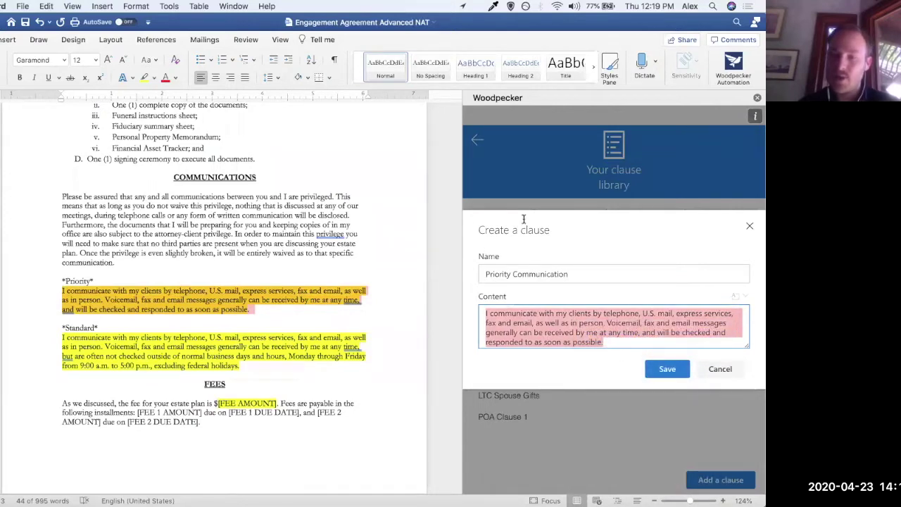
pyautogui.press('super+Tab')
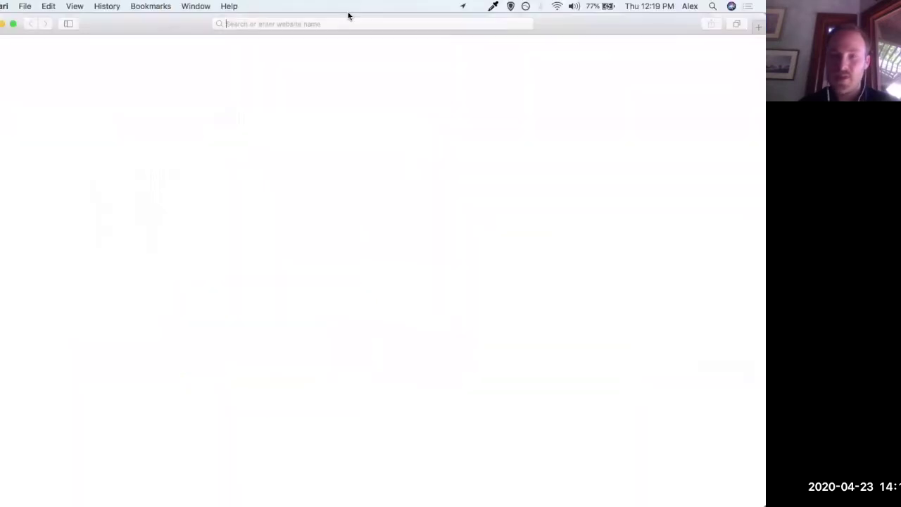
pyautogui.press('super+v')
pyautogui.press('Return')
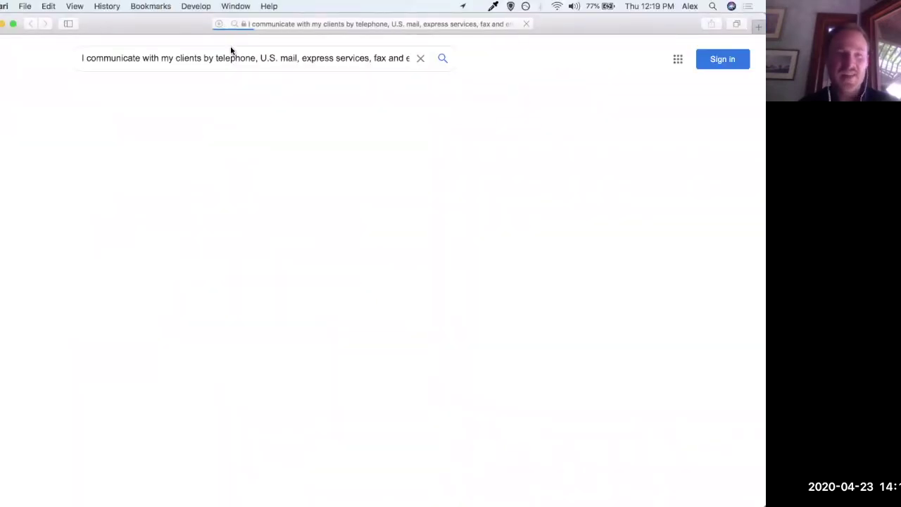
pyautogui.press('super+Tab')
# Return to the clause form in Word, save the Priority Communication clause, and locate it in the clause library
pyautogui.click(615, 341)
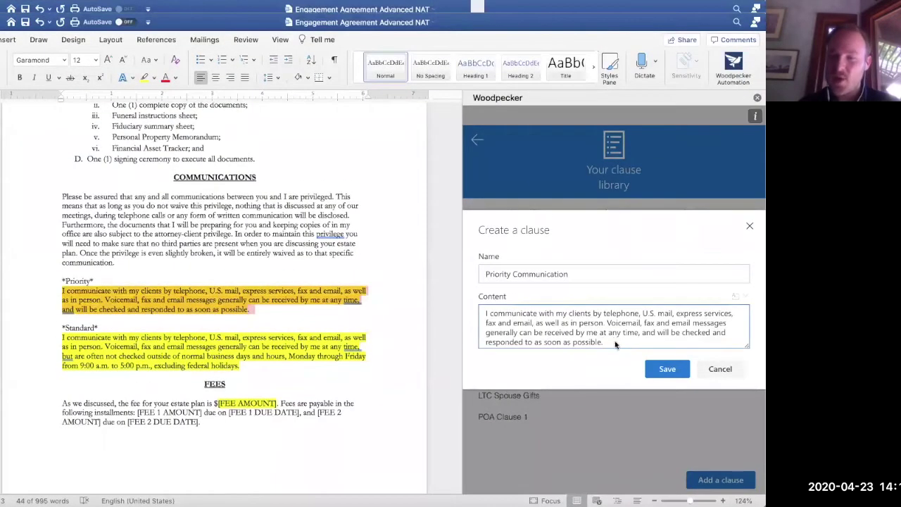
pyautogui.rightClick(615, 343)
pyautogui.click(652, 385)
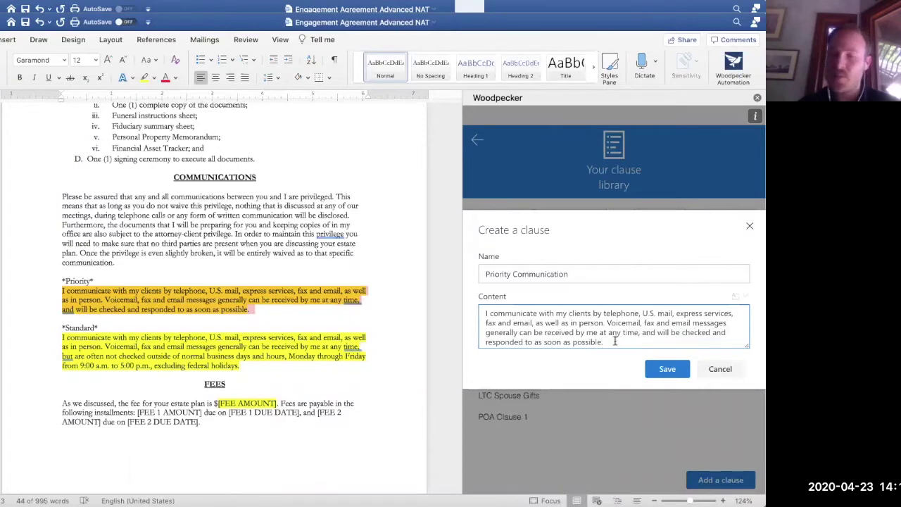
pyautogui.moveTo(611, 341); pyautogui.dragTo(485, 313)
pyautogui.click(585, 321)
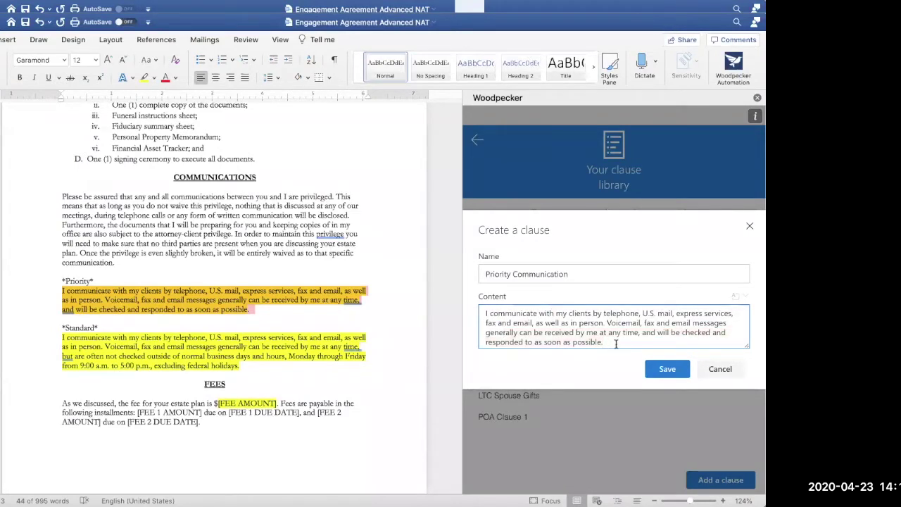
pyautogui.click(661, 370)
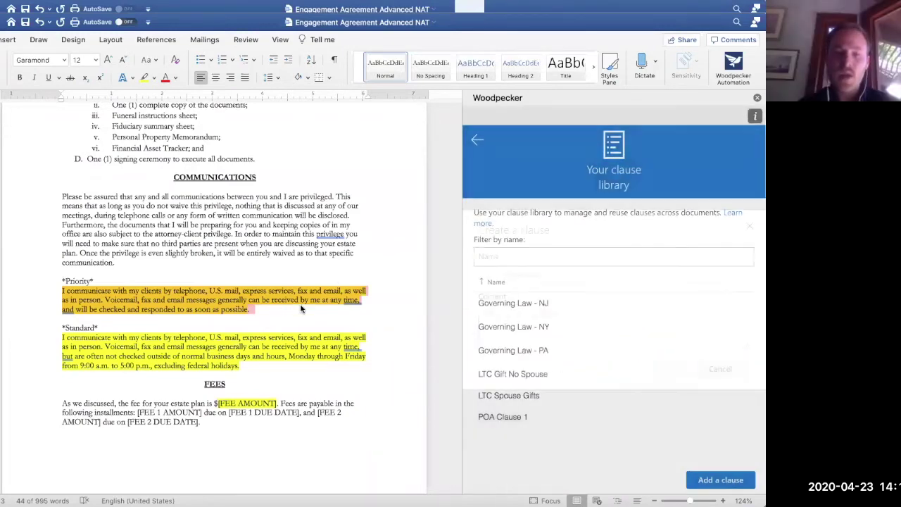
pyautogui.scroll(-5, 594, 321)
pyautogui.scroll(-3, 594, 321)
pyautogui.scroll(4, 556, 313)
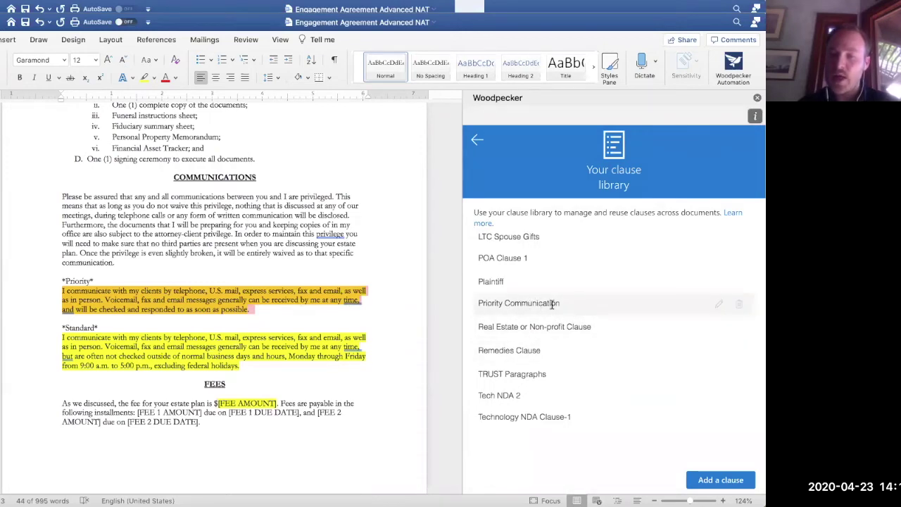
# Create a clause named Standard Communication, using a copy of the highlighted Standard paragraph as its content, and save it
pyautogui.click(311, 345)
pyautogui.moveTo(240, 366); pyautogui.dragTo(56, 338)
pyautogui.press('cmd+c')
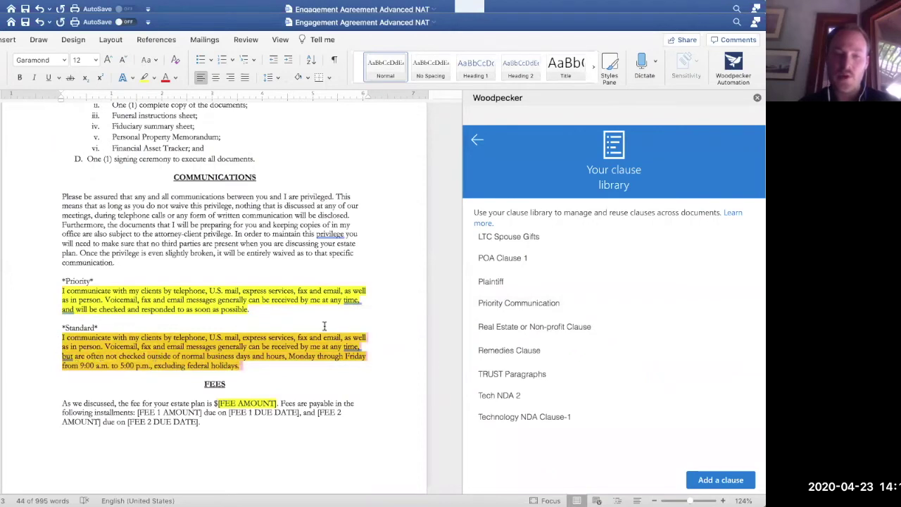
pyautogui.click(721, 480)
pyautogui.write('Standar')
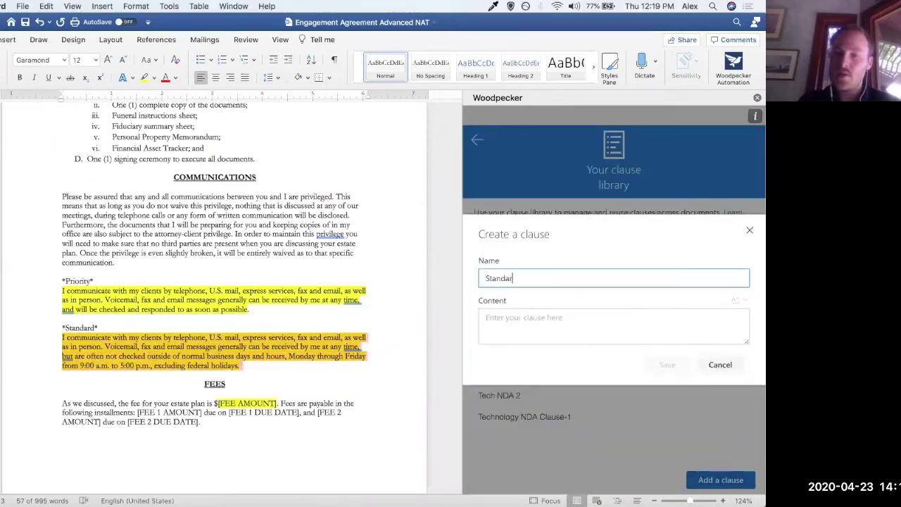
pyautogui.write('d Communication')
pyautogui.click(606, 324)
pyautogui.press('cmd+v')
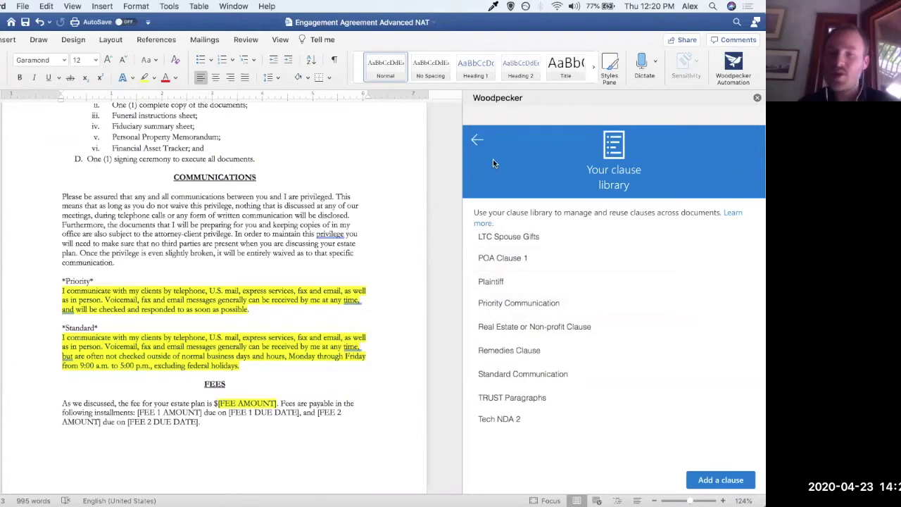
# Return to the template's field list and start a new field named Client Status
pyautogui.click(475, 142)
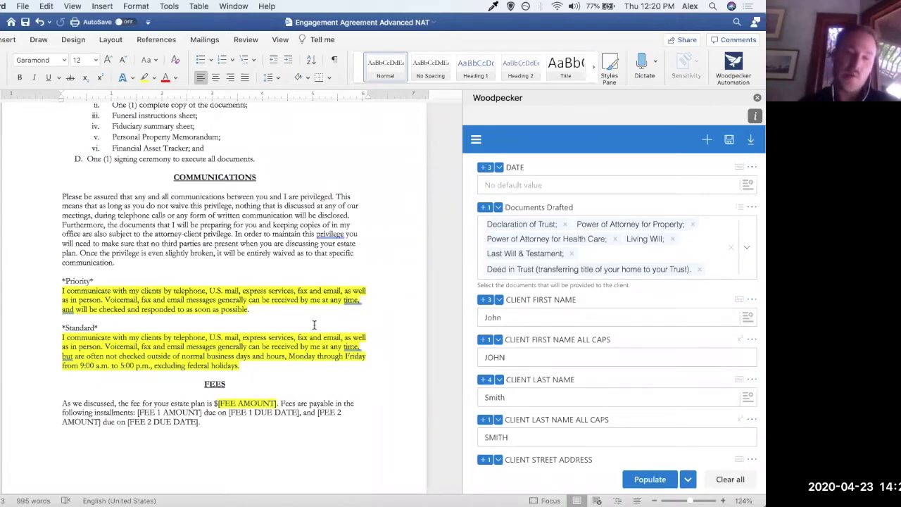
pyautogui.moveTo(247, 365); pyautogui.dragTo(41, 282)
pyautogui.click(174, 285)
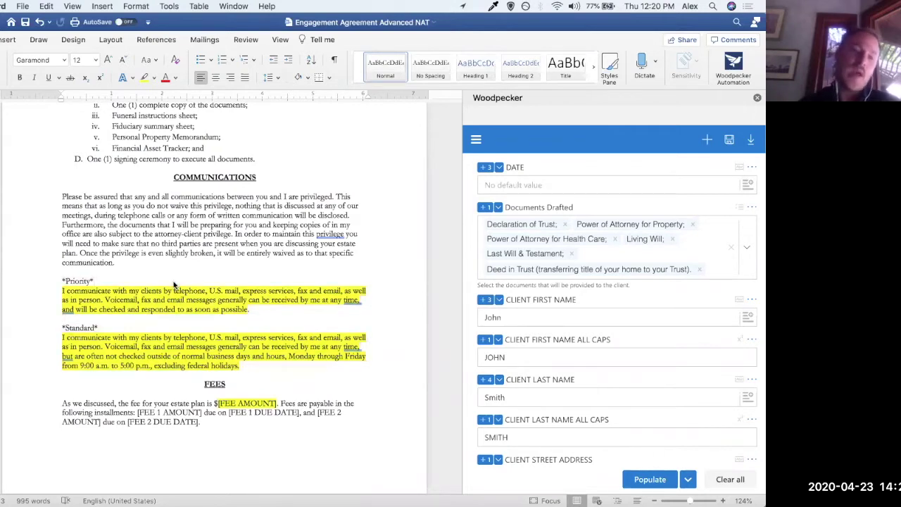
pyautogui.click(706, 141)
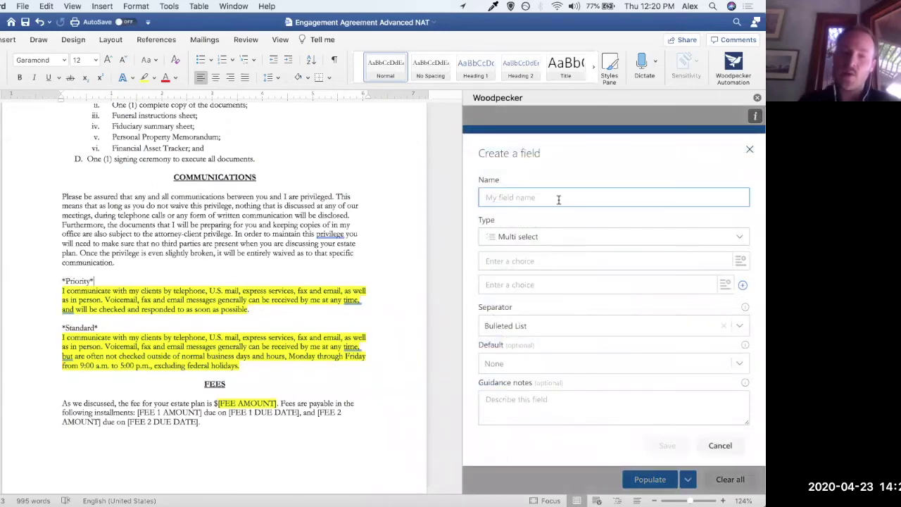
pyautogui.write('Comunication Commi')
pyautogui.press('super+a')
pyautogui.press('BackSpace')
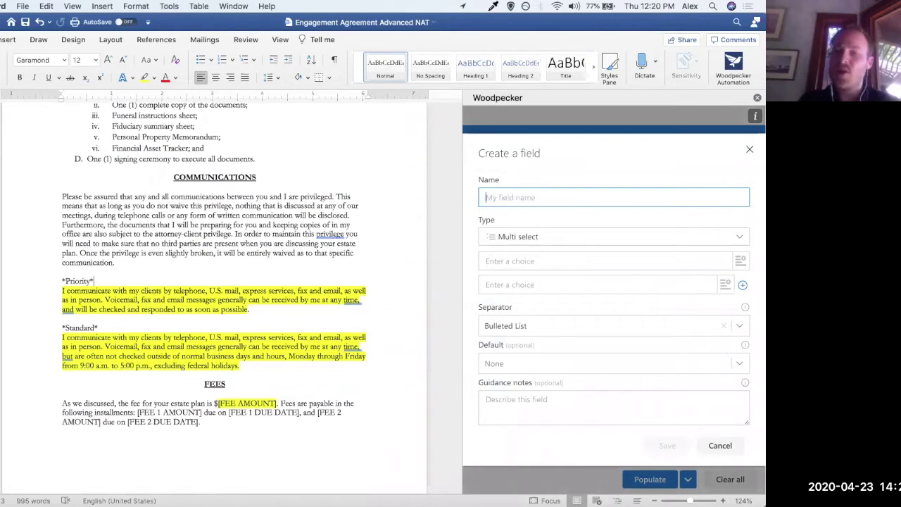
pyautogui.write('Client Status')
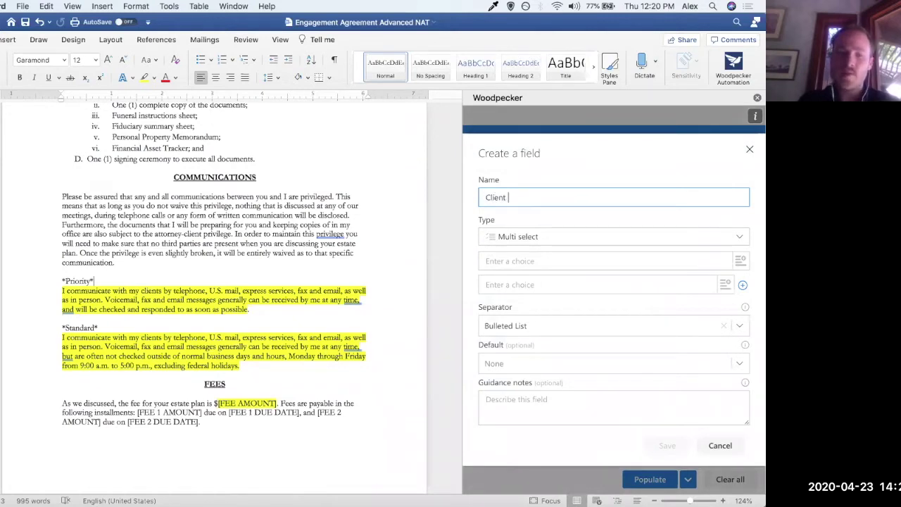
# Make the new field a single select with the choices Priority and Standard
pyautogui.click(540, 236)
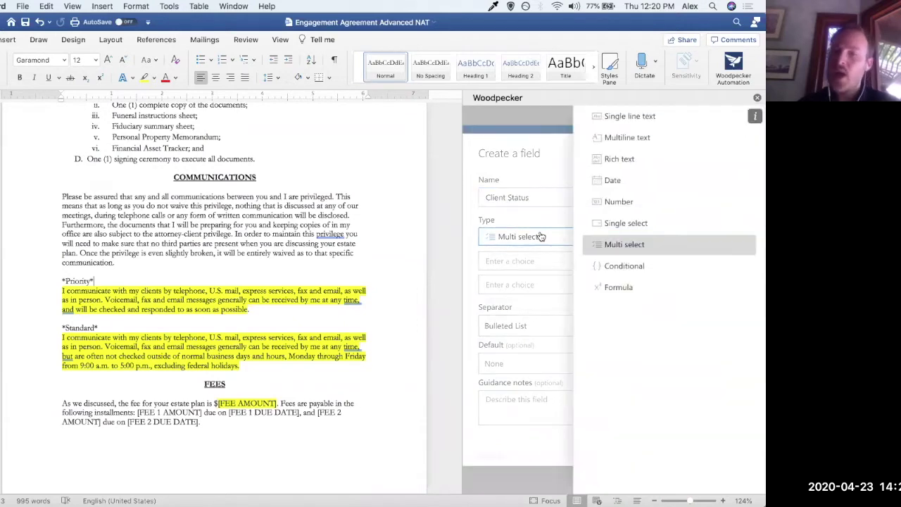
pyautogui.click(613, 229)
pyautogui.click(541, 279)
pyautogui.write('Priority')
pyautogui.press('Return')
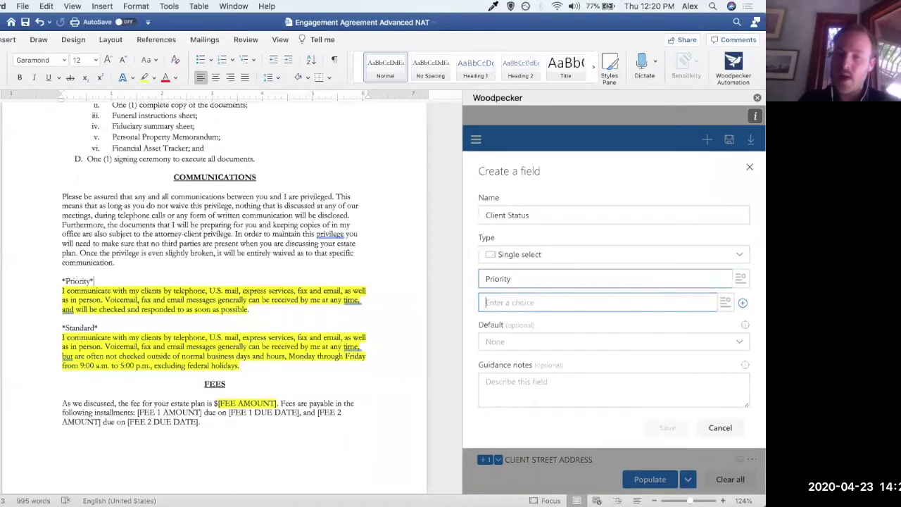
pyautogui.write('Standard')
# Change the new field's name to Client Communication Commitment and save the field
pyautogui.click(508, 215)
pyautogui.doubleClick(510, 214)
pyautogui.write('Communication Commitment')
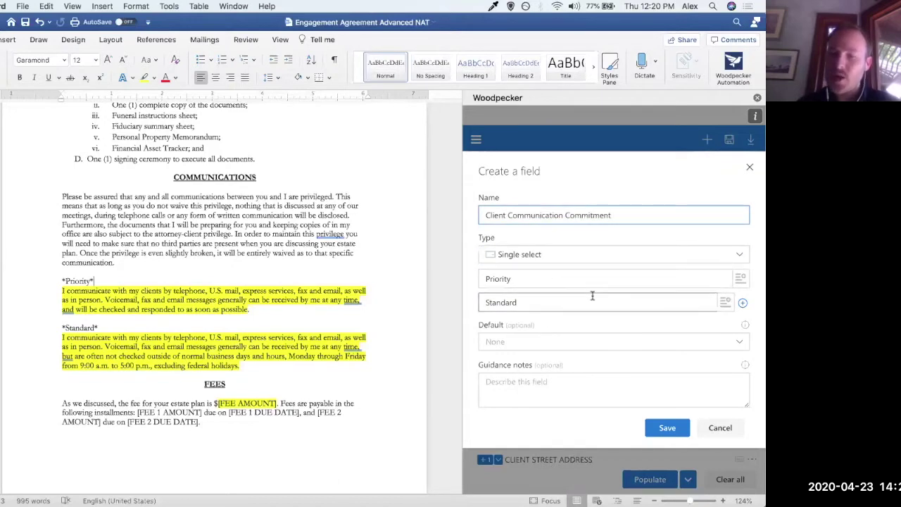
pyautogui.click(666, 430)
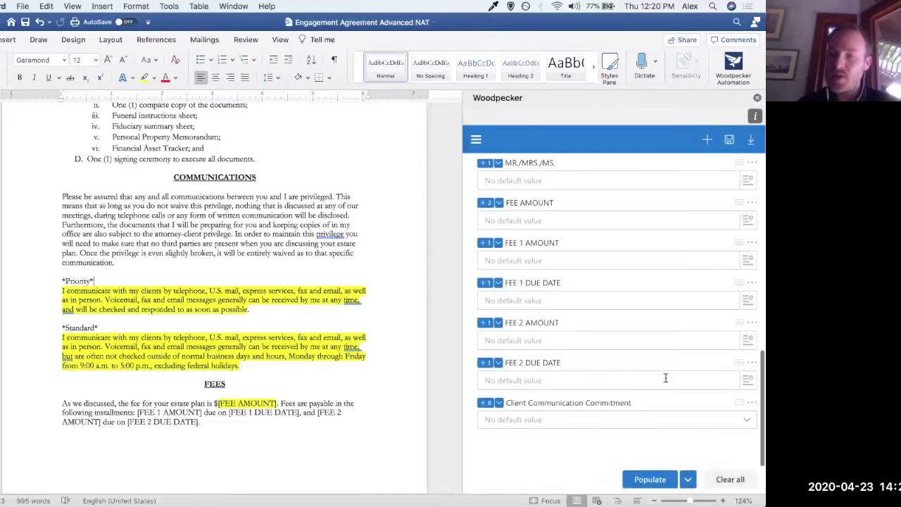
# Check the Client Communication Commitment field's choices and move the field directly below Documents Drafted
pyautogui.click(549, 432)
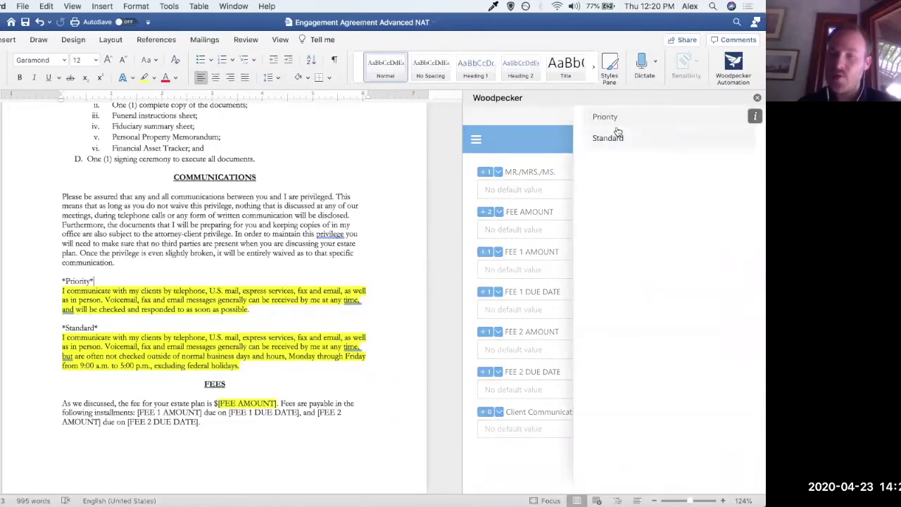
pyautogui.moveTo(474, 422); pyautogui.dragTo(535, 310)
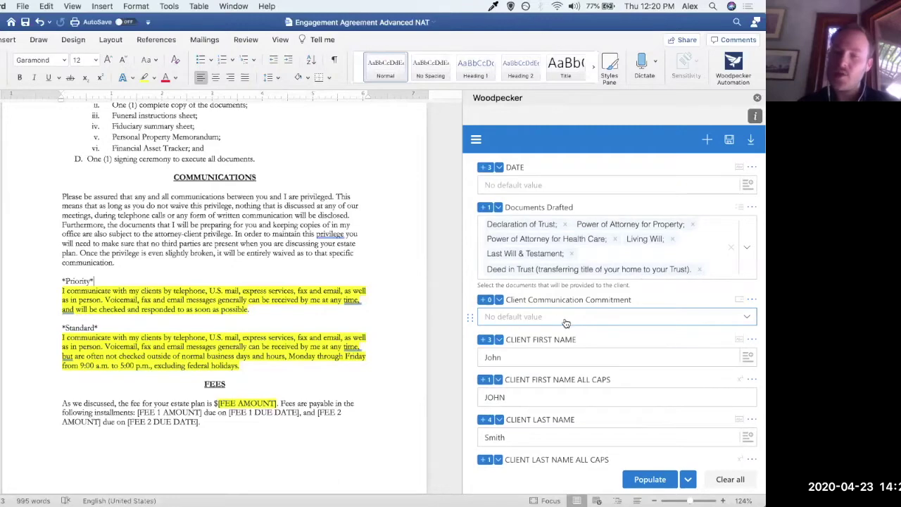
pyautogui.click(563, 322)
pyautogui.click(549, 328)
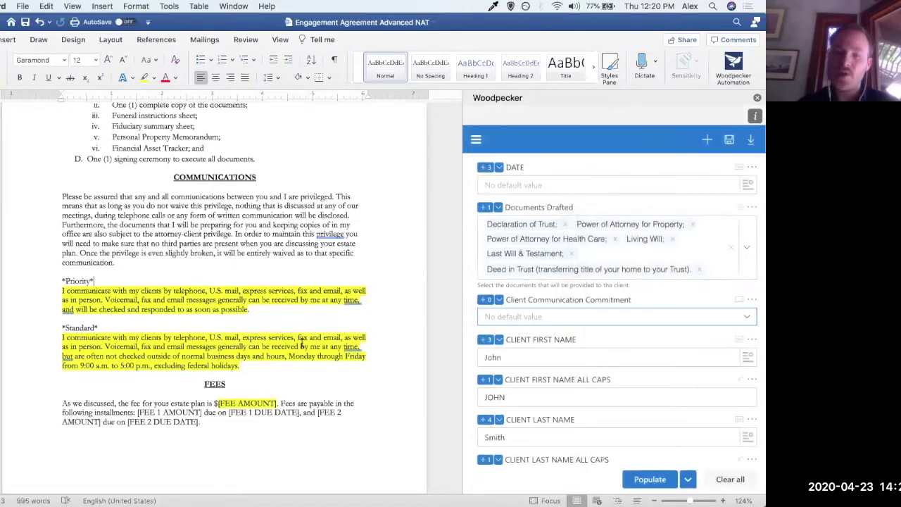
# Start a new field named Communication Commitment and set its type to Conditional
pyautogui.click(706, 143)
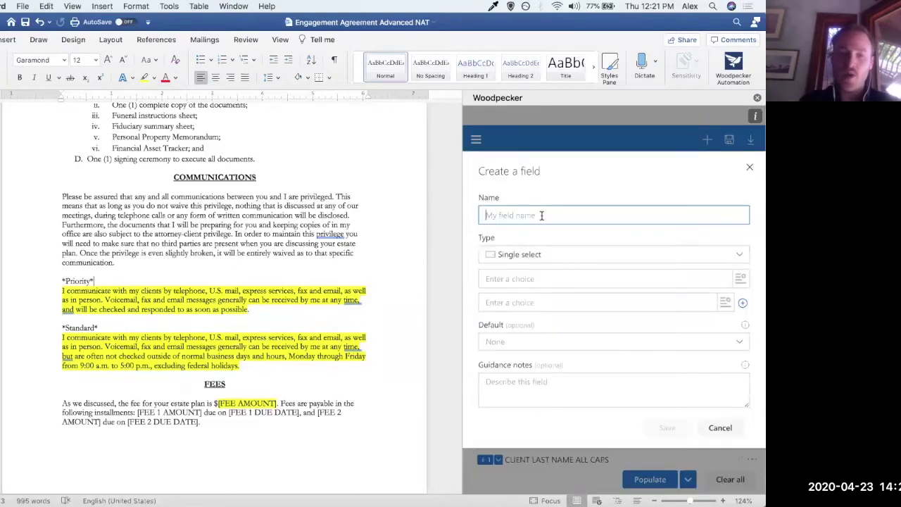
pyautogui.write('Communication Commitment')
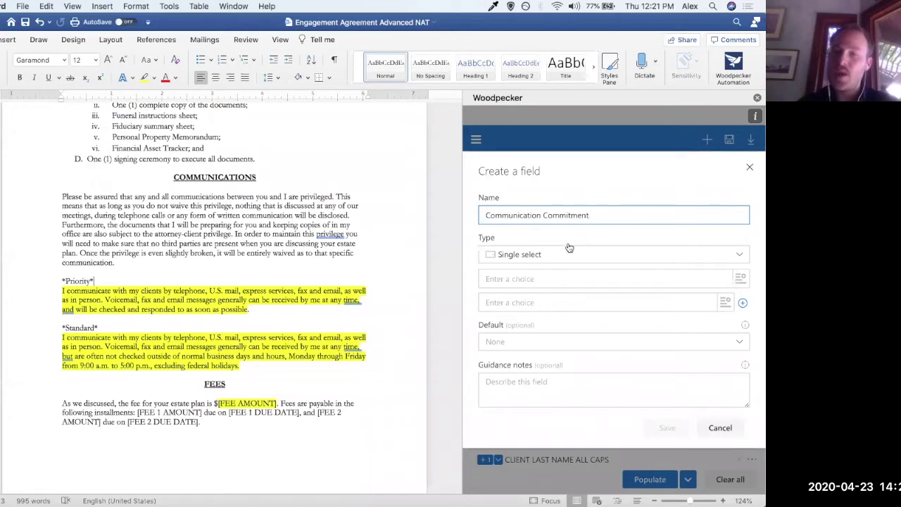
pyautogui.click(538, 255)
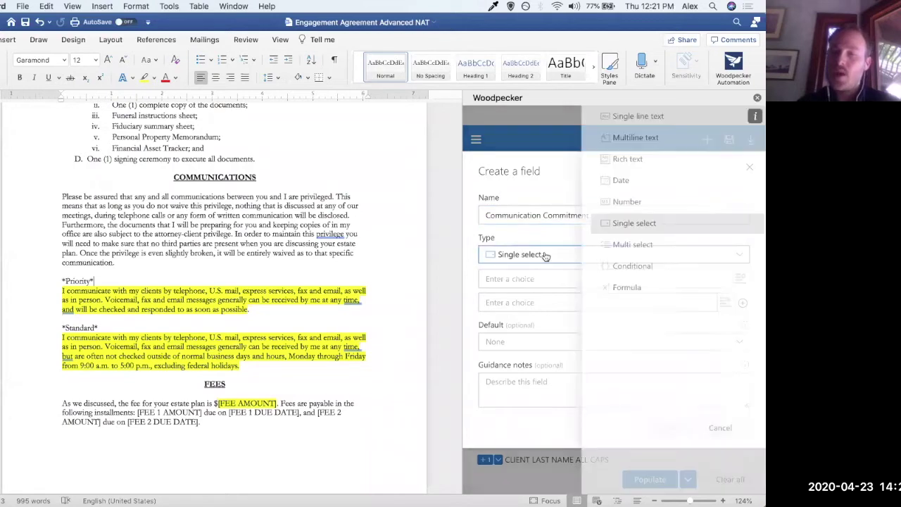
pyautogui.click(611, 271)
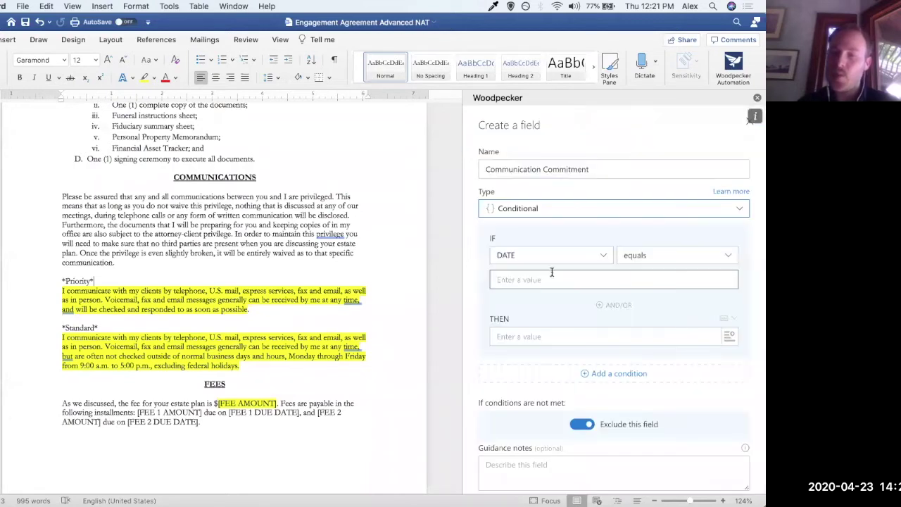
# Set the IF condition to Client Communication Commitment equals Priority
pyautogui.click(586, 255)
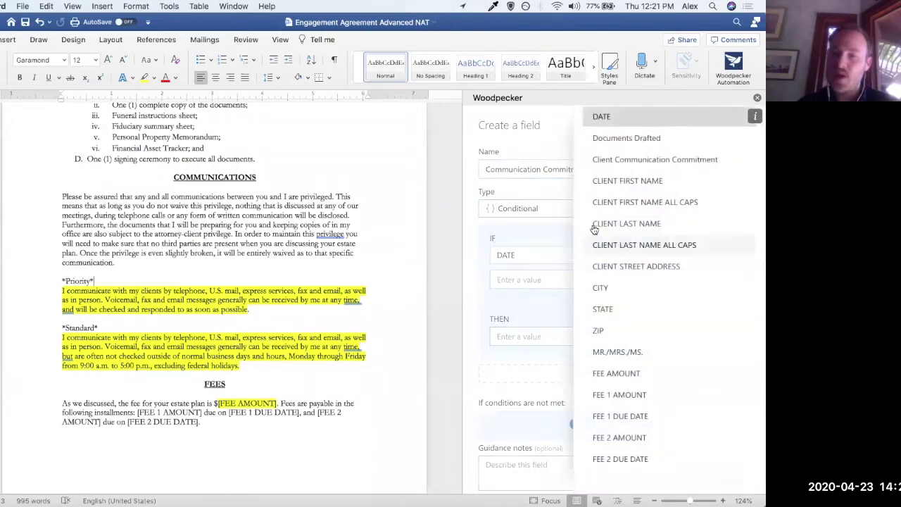
pyautogui.click(619, 161)
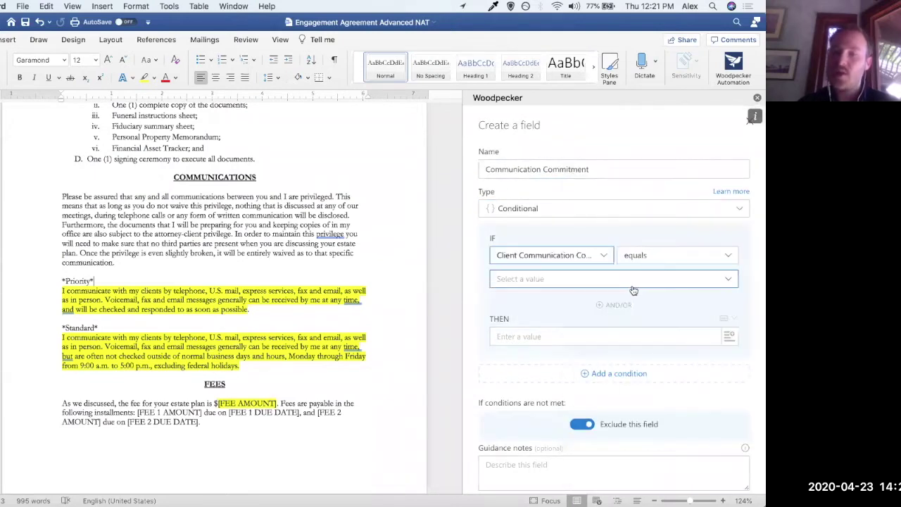
pyautogui.click(632, 282)
pyautogui.click(604, 121)
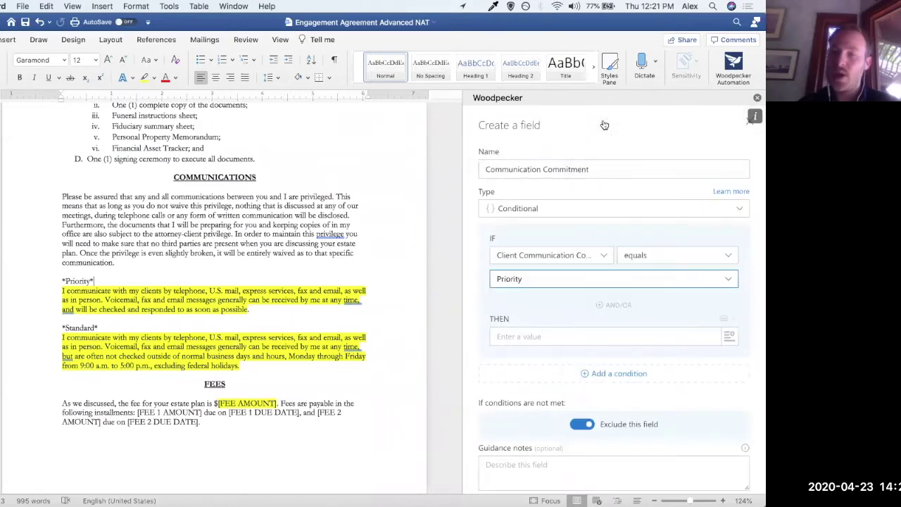
pyautogui.click(560, 336)
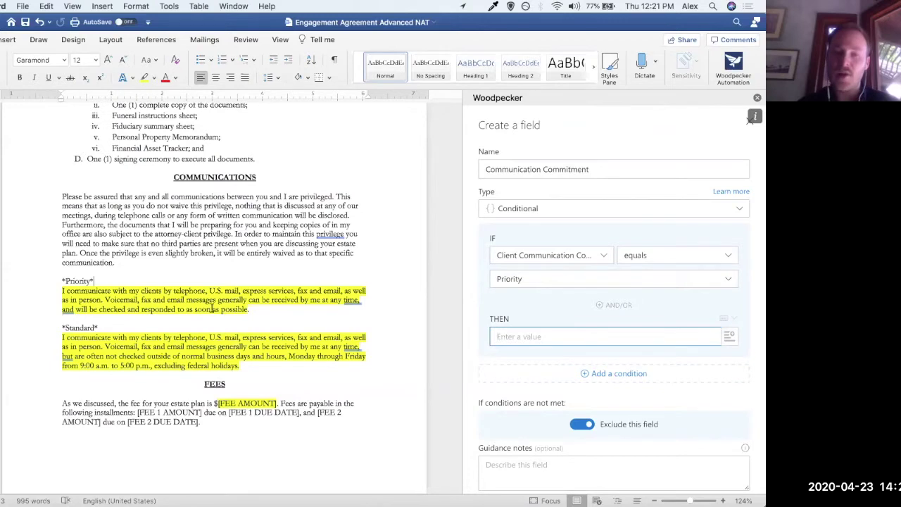
pyautogui.click(730, 340)
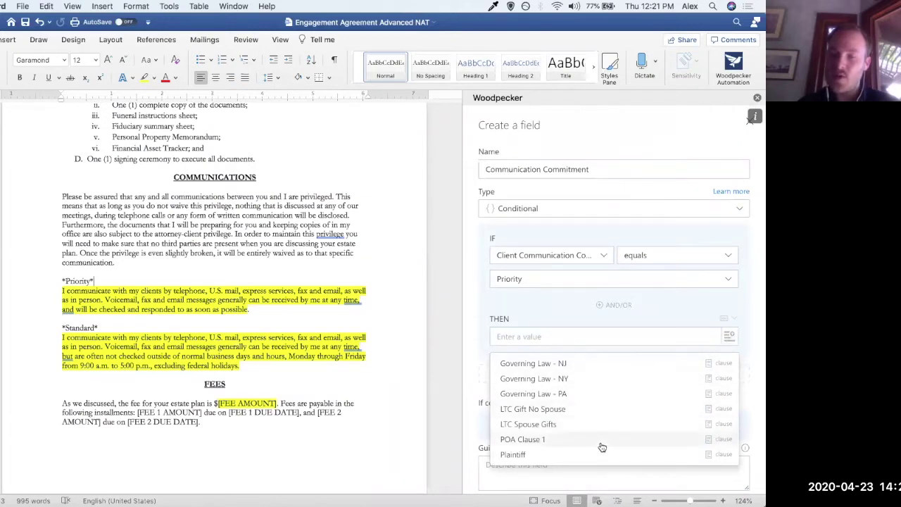
pyautogui.scroll(-10, 612, 428)
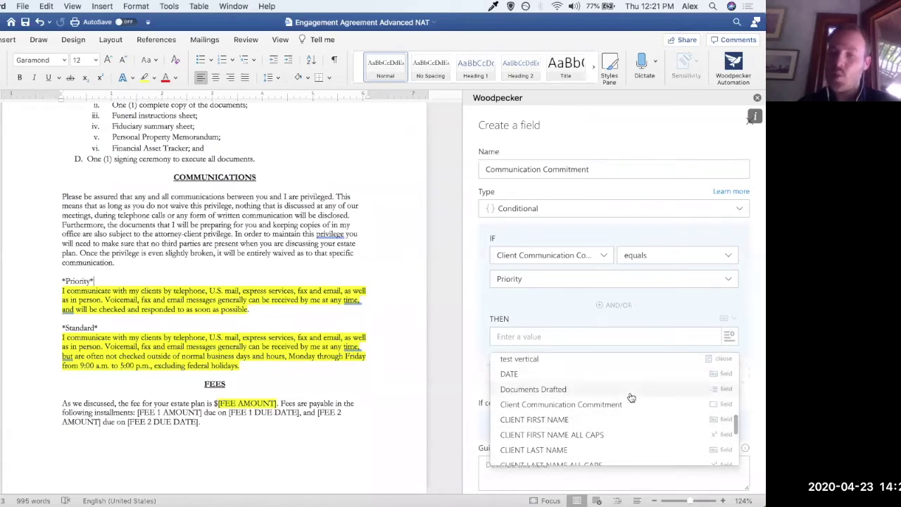
pyautogui.scroll(2, 632, 397)
pyautogui.scroll(1, 630, 399)
pyautogui.scroll(-2, 630, 399)
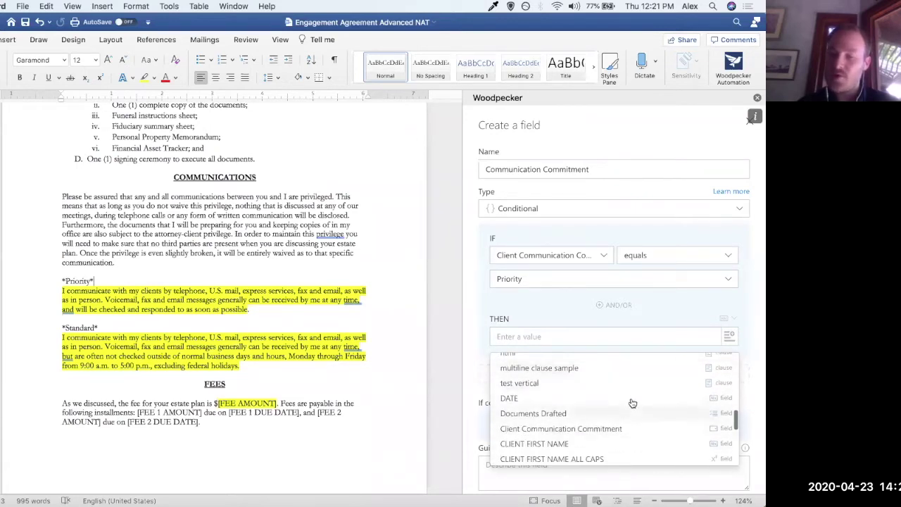
pyautogui.scroll(3, 632, 382)
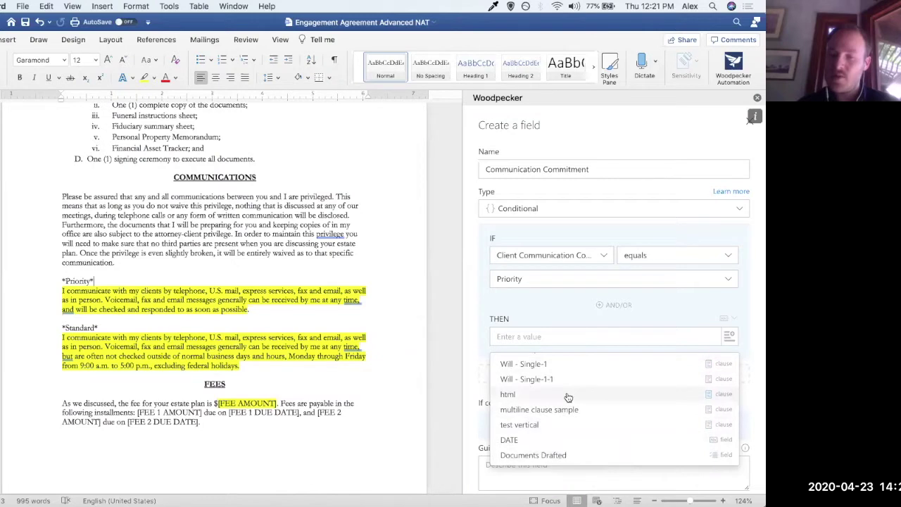
pyautogui.scroll(-3, 568, 398)
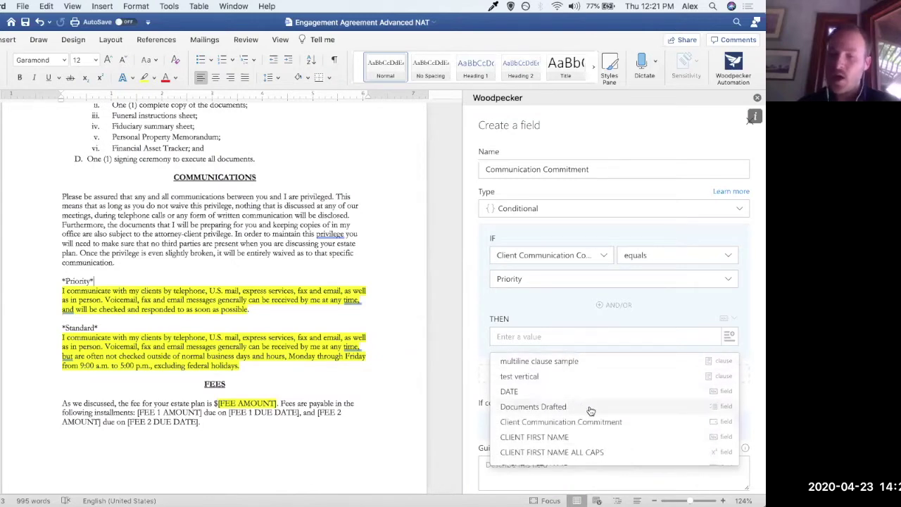
pyautogui.click(572, 397)
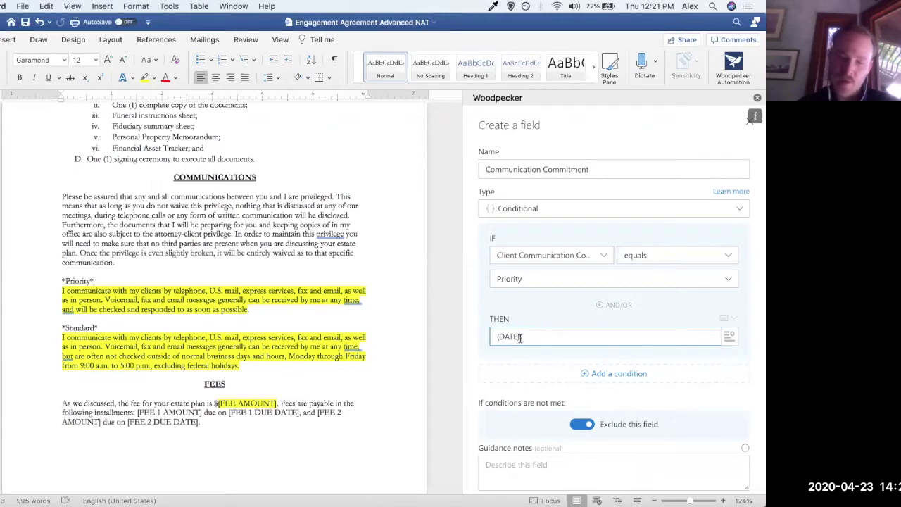
pyautogui.moveTo(520, 337); pyautogui.dragTo(494, 338)
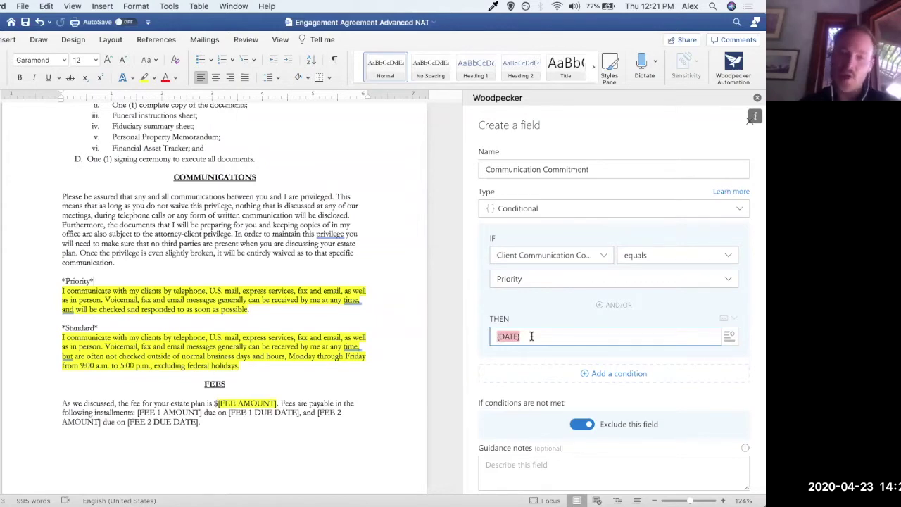
pyautogui.moveTo(526, 337); pyautogui.dragTo(486, 337)
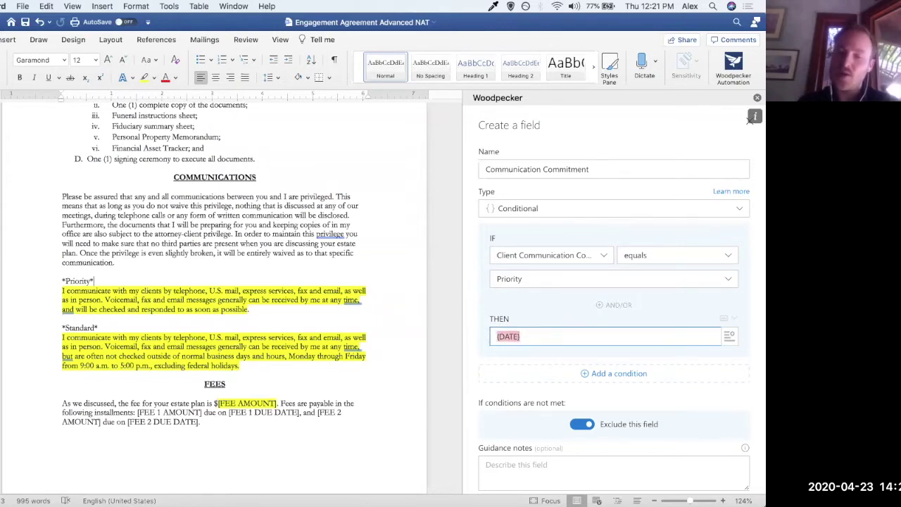
pyautogui.press('BackSpace')
# Insert the Priority Communication clause as the THEN value of the Priority condition
pyautogui.click(730, 337)
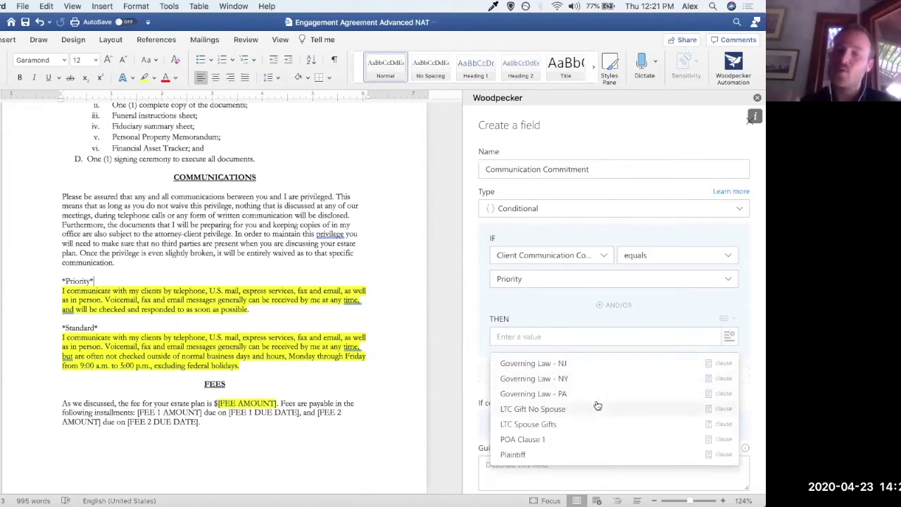
pyautogui.scroll(-2, 609, 414)
pyautogui.scroll(-3, 609, 415)
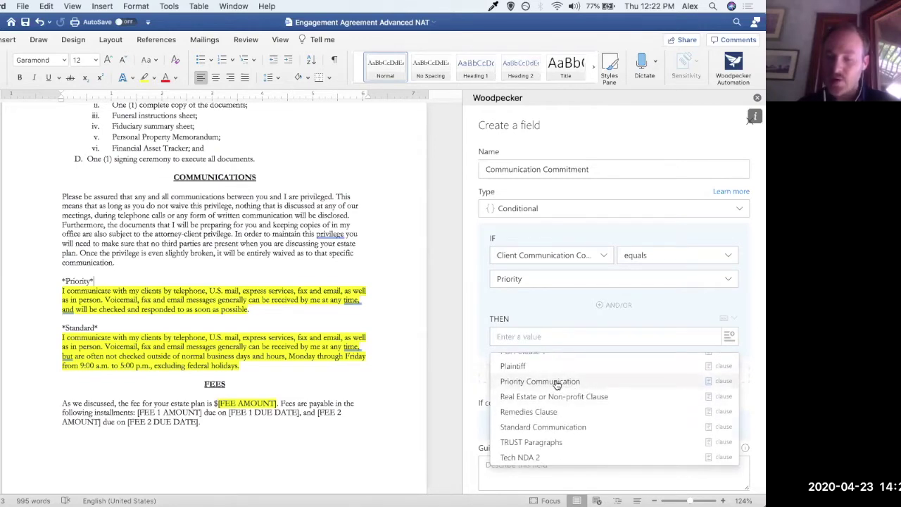
pyautogui.click(556, 382)
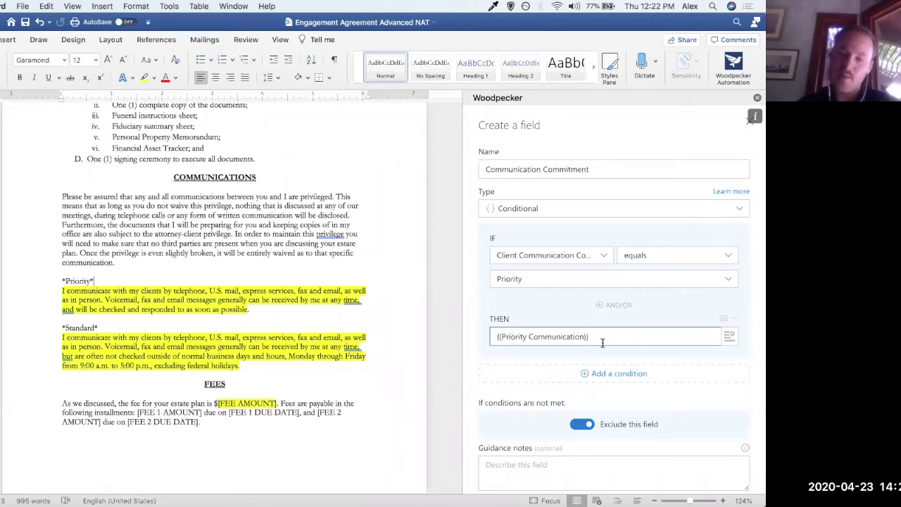
pyautogui.scroll(-1, 618, 359)
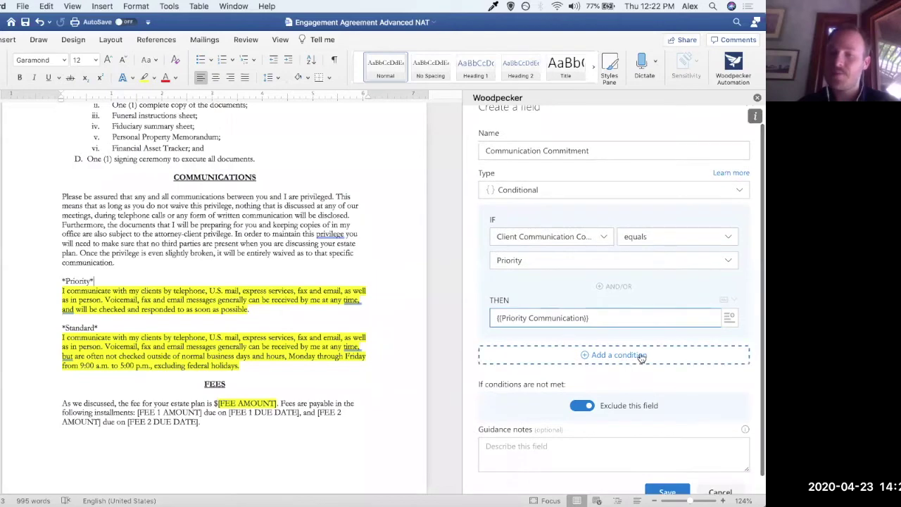
# Add a second condition to the Communication Commitment field: IF Client Communication Commitment equals Standard
pyautogui.click(612, 356)
pyautogui.scroll(-4, 618, 332)
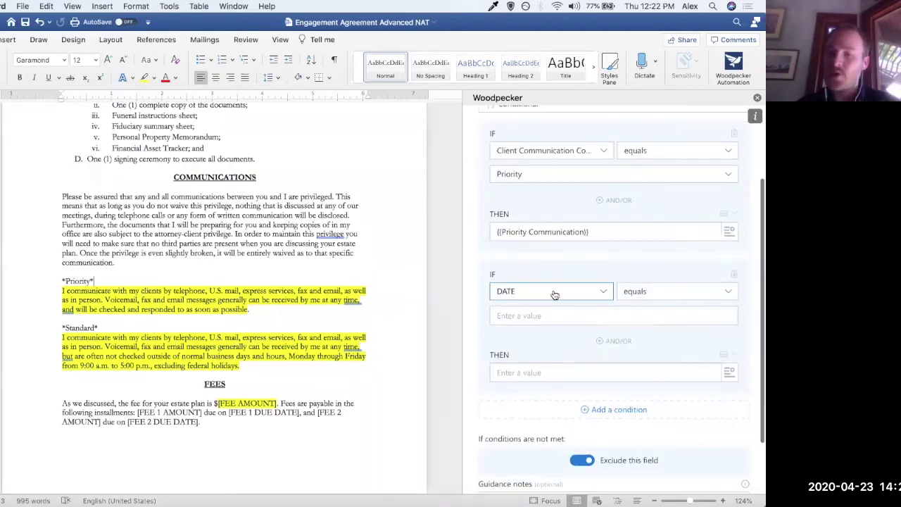
pyautogui.click(585, 290)
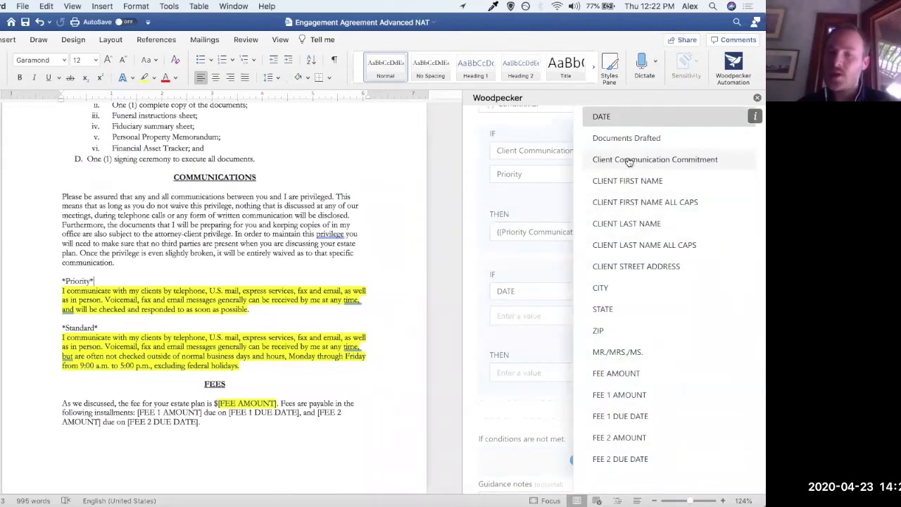
pyautogui.click(629, 161)
pyautogui.click(625, 318)
pyautogui.click(626, 140)
# Insert the Standard Communication clause as the THEN value of the Standard condition
pyautogui.click(728, 373)
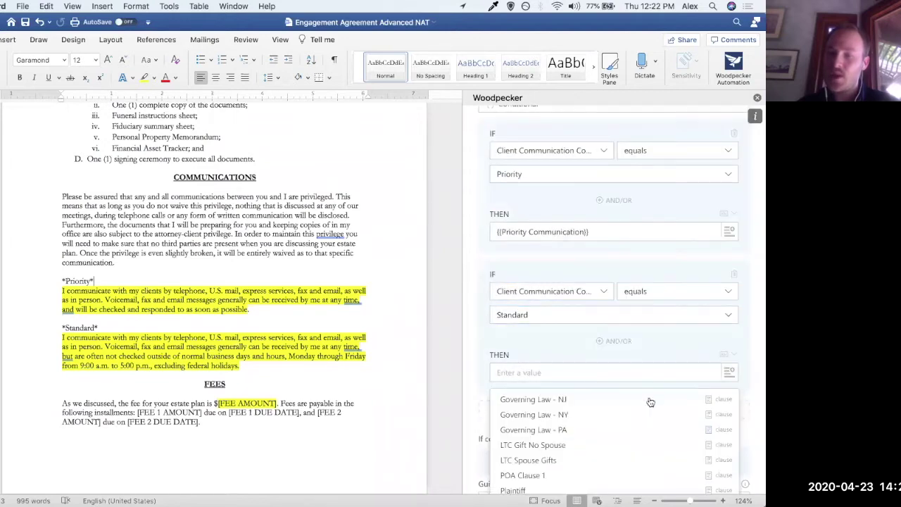
pyautogui.scroll(-5, 597, 431)
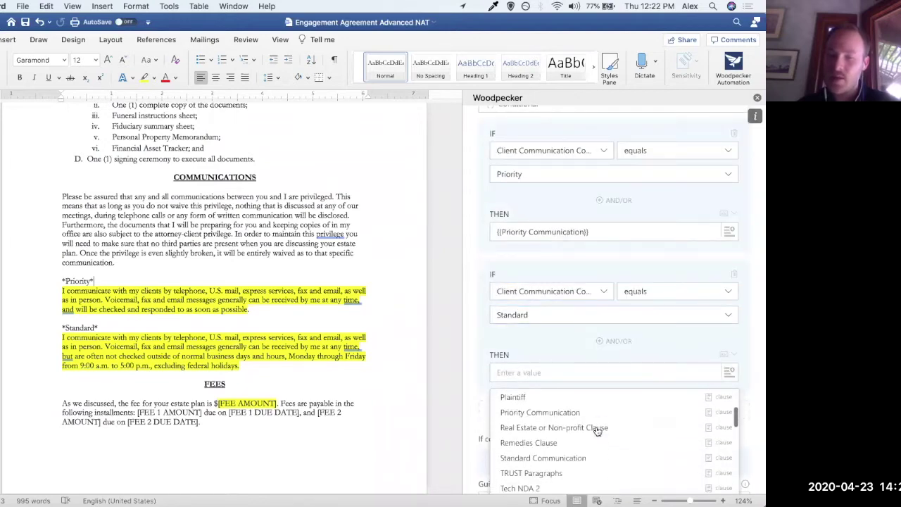
pyautogui.scroll(-2, 597, 431)
pyautogui.click(567, 428)
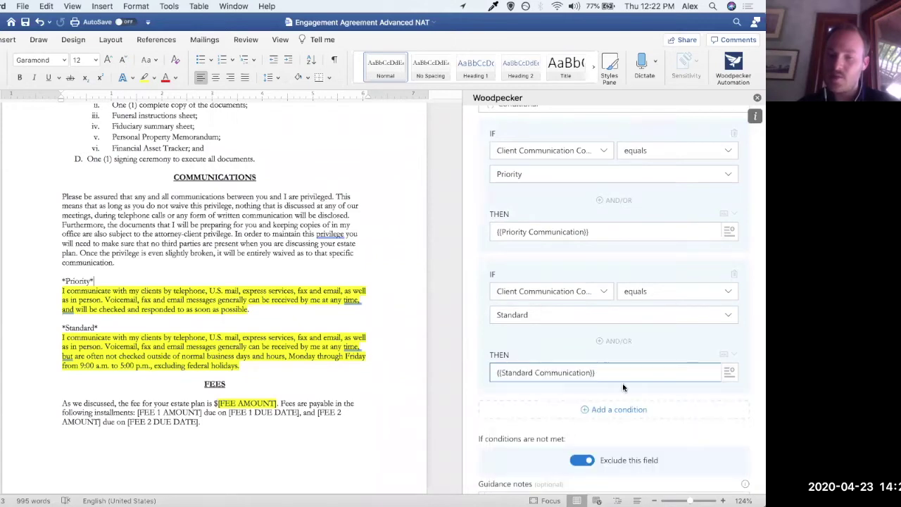
# Save the Communication Commitment conditional field and move it directly below Client Communication Commitment in the field list
pyautogui.scroll(2, 620, 338)
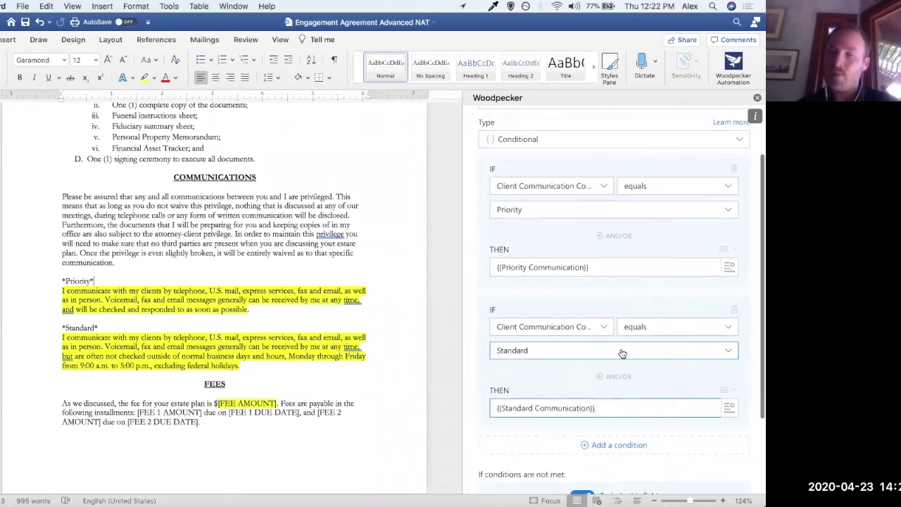
pyautogui.scroll(-4, 583, 328)
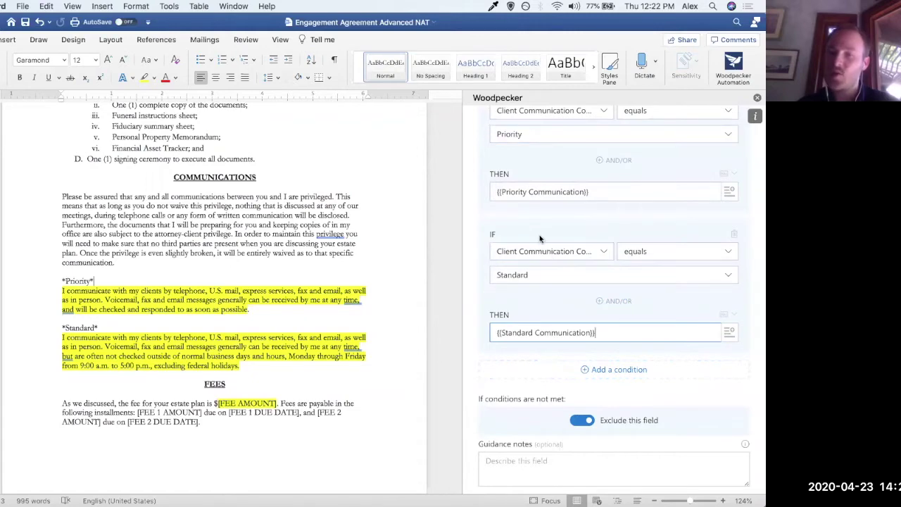
pyautogui.scroll(-3, 662, 258)
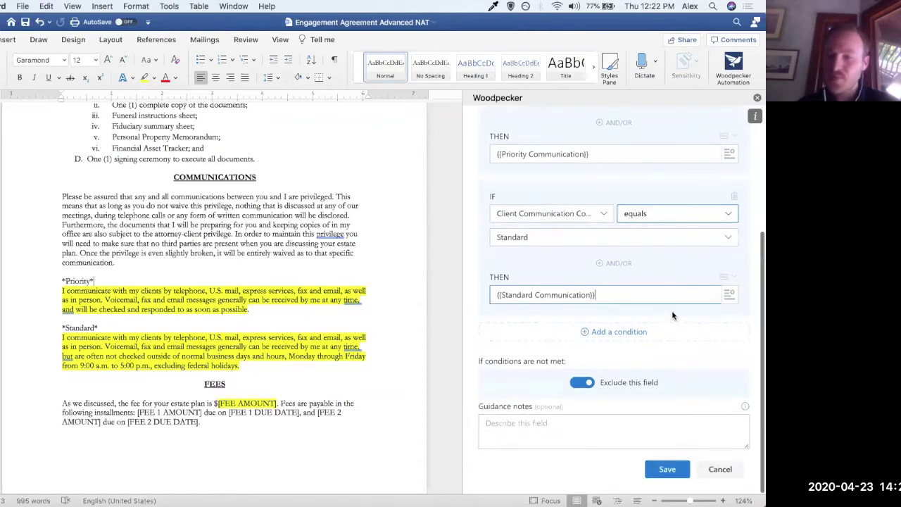
pyautogui.click(666, 475)
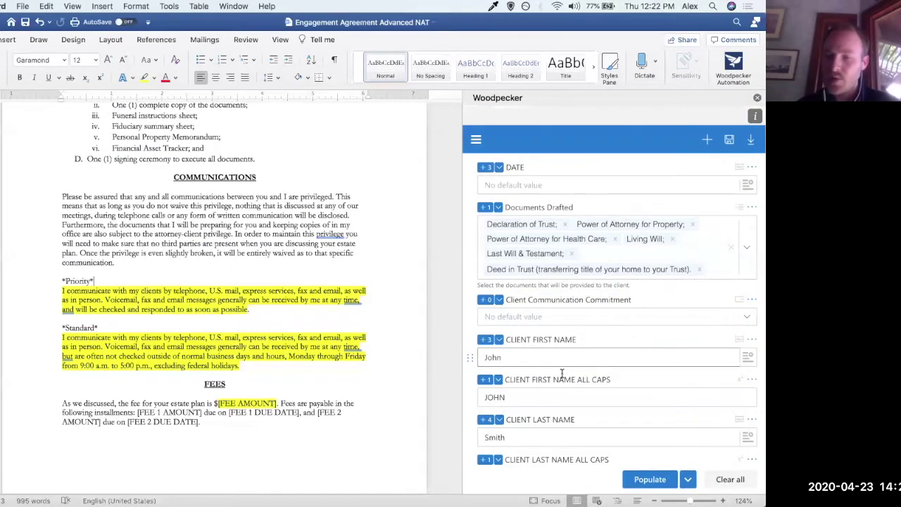
pyautogui.scroll(-10, 562, 373)
pyautogui.scroll(-2, 561, 373)
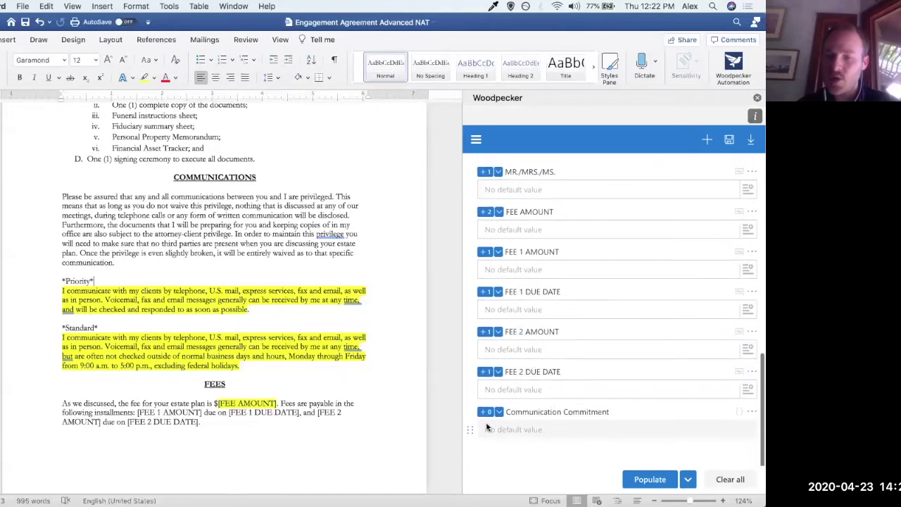
pyautogui.moveTo(473, 434); pyautogui.dragTo(472, 273)
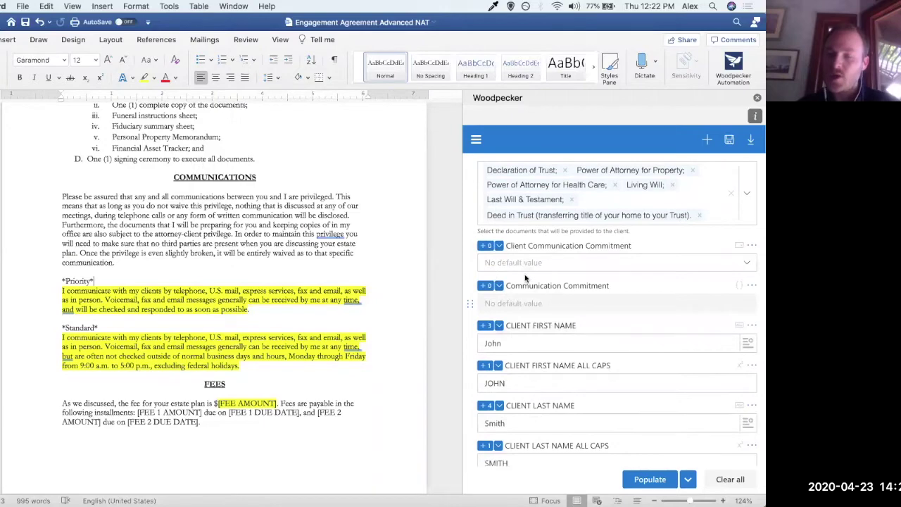
# Set Client Communication Commitment to Priority and insert the Communication Commitment field in a new paragraph after the first Communications paragraph
pyautogui.click(561, 264)
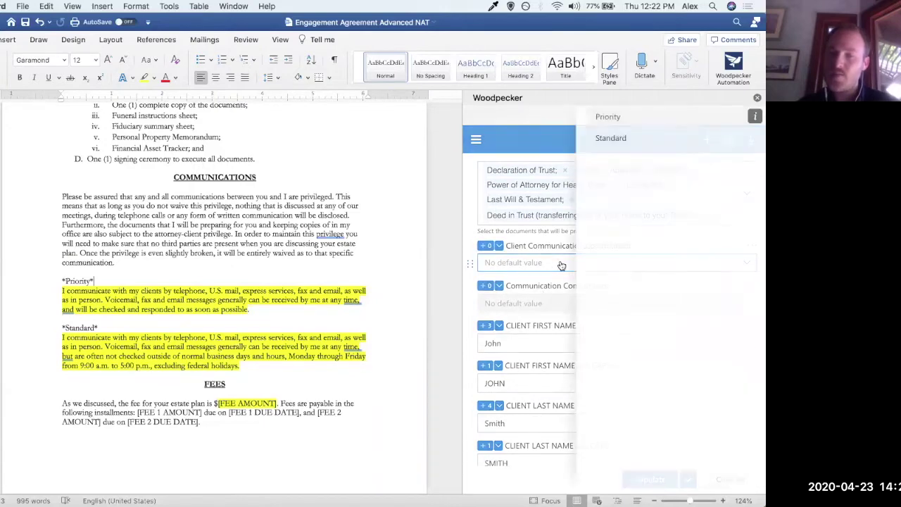
pyautogui.click(610, 127)
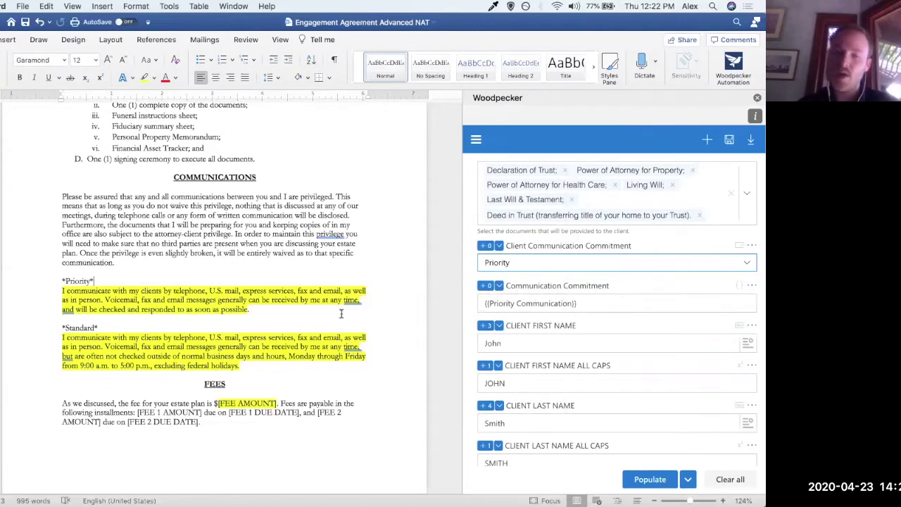
pyautogui.click(138, 263)
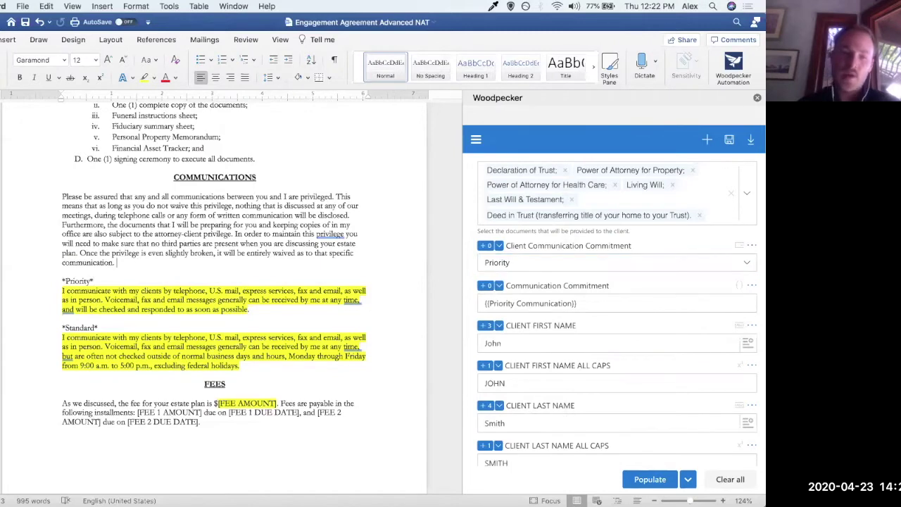
pyautogui.press('Return')
pyautogui.press('Return')
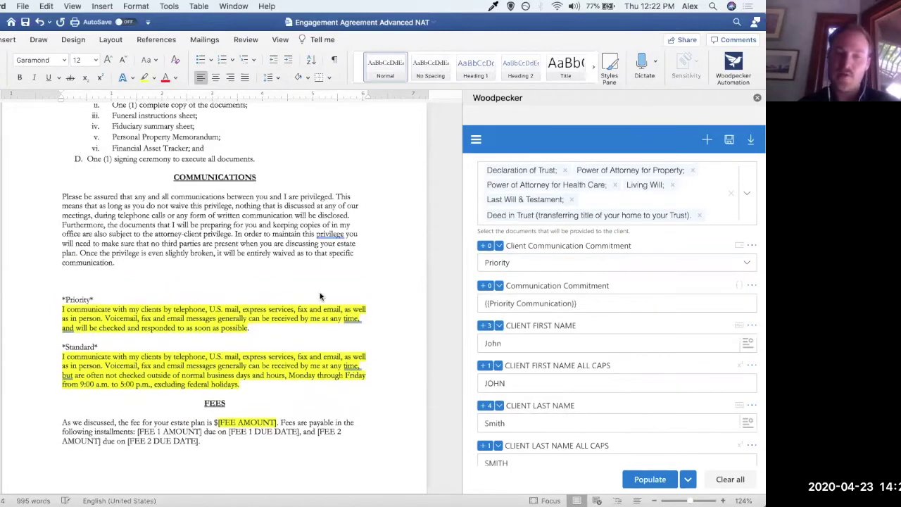
pyautogui.click(485, 285)
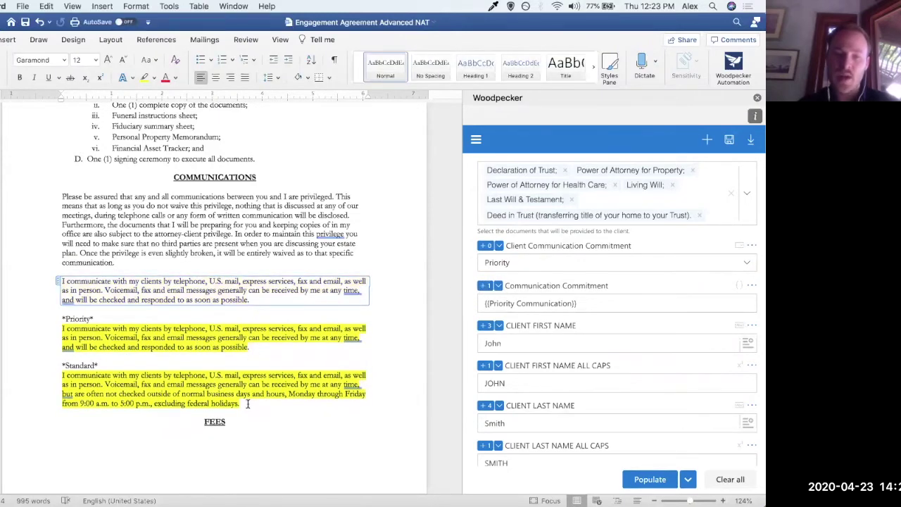
# Delete the highlighted *Priority* and *Standard* text blocks above the FEES heading
pyautogui.moveTo(248, 404); pyautogui.dragTo(59, 324)
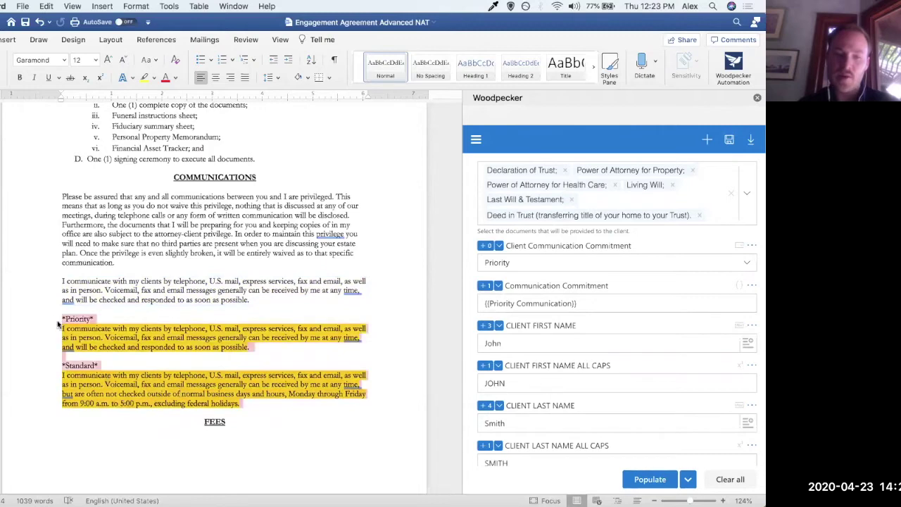
pyautogui.press('BackSpace')
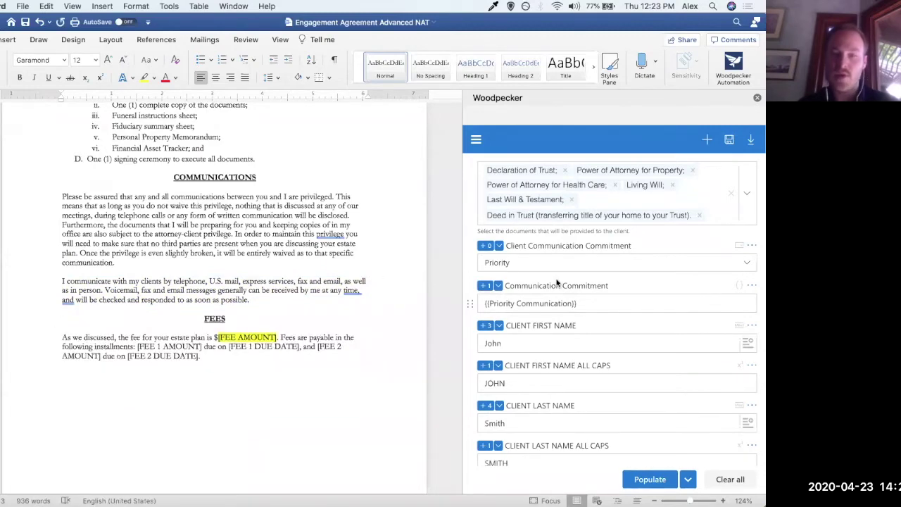
# Switch Client Communication Commitment to Standard and populate the document with it
pyautogui.click(543, 262)
pyautogui.click(609, 140)
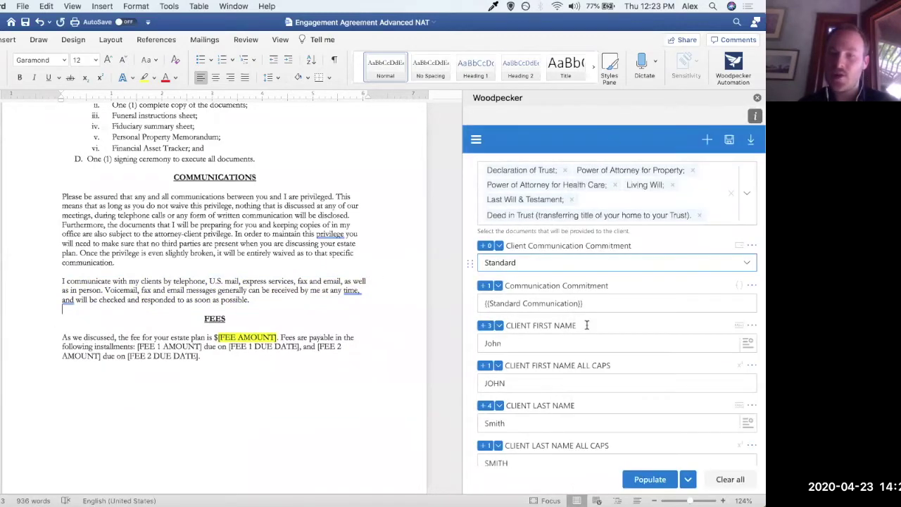
pyautogui.click(641, 480)
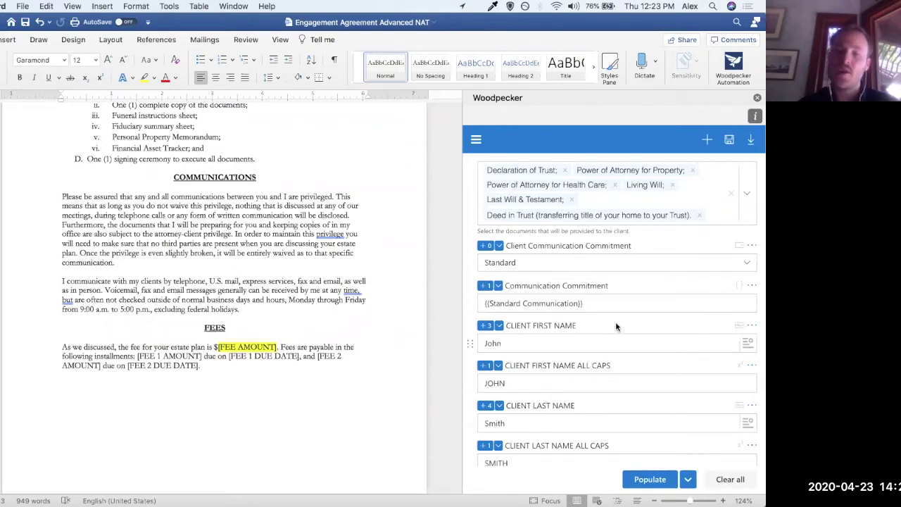
# Examine the installment sentence in the Fees paragraph and the matching fee amount and due date fields in the field list
pyautogui.scroll(2, 356, 330)
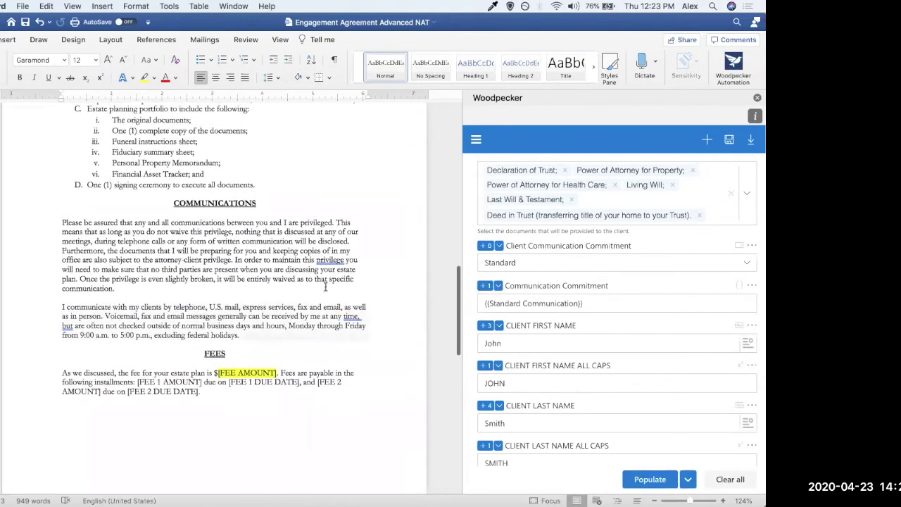
pyautogui.scroll(-1, 380, 327)
pyautogui.scroll(-3, 380, 327)
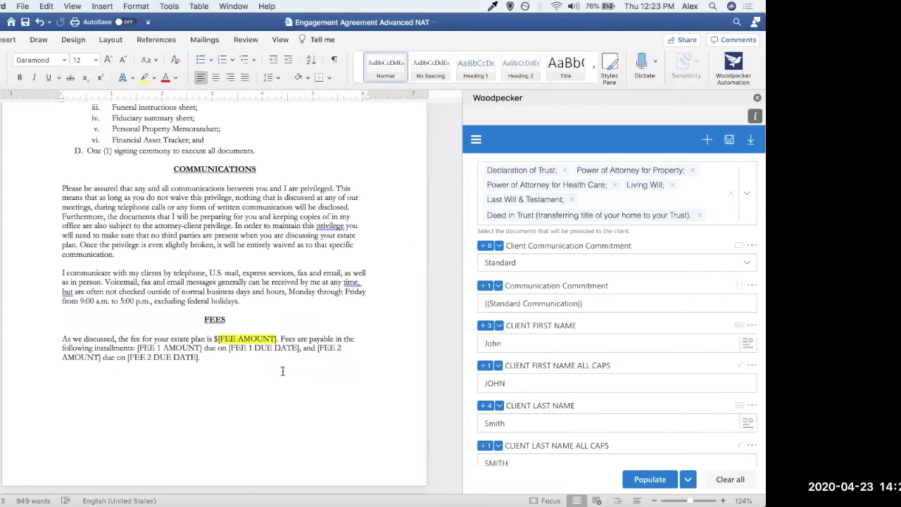
pyautogui.scroll(-10, 568, 310)
pyautogui.scroll(8, 568, 313)
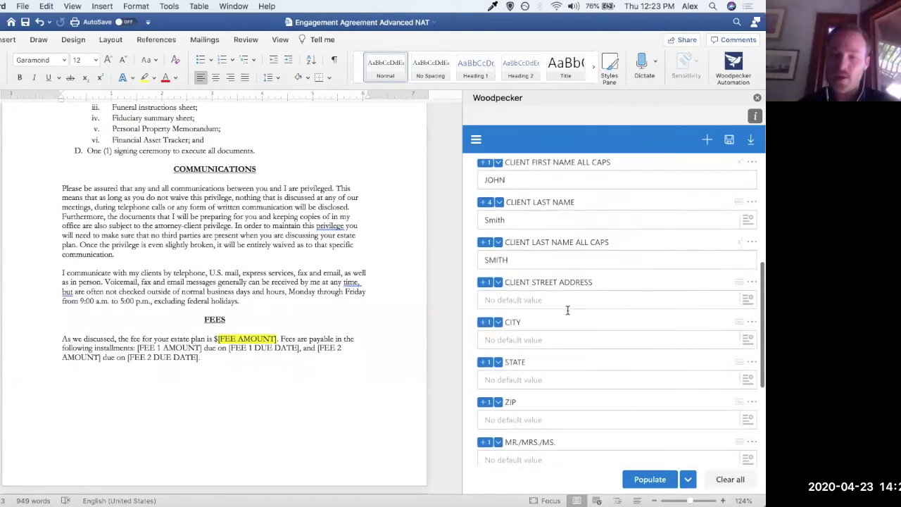
pyautogui.scroll(3, 571, 315)
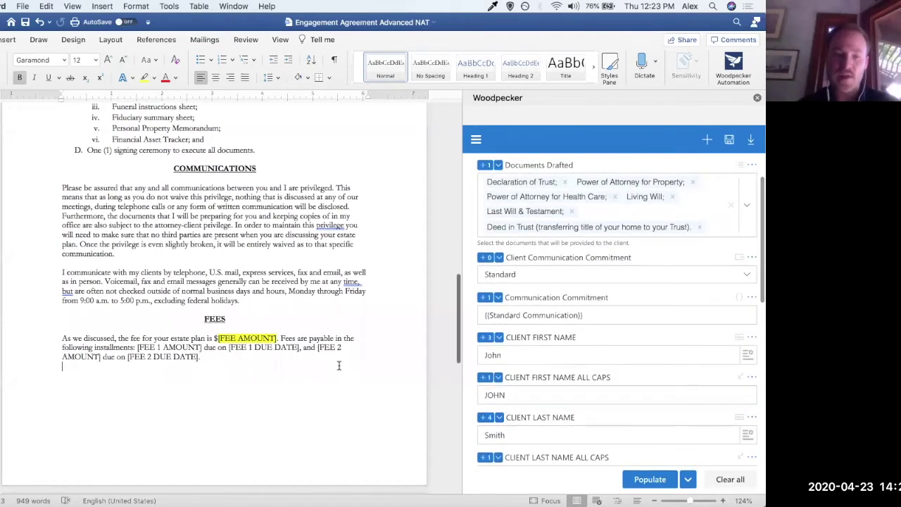
pyautogui.scroll(-6, 338, 366)
pyautogui.scroll(5, 244, 346)
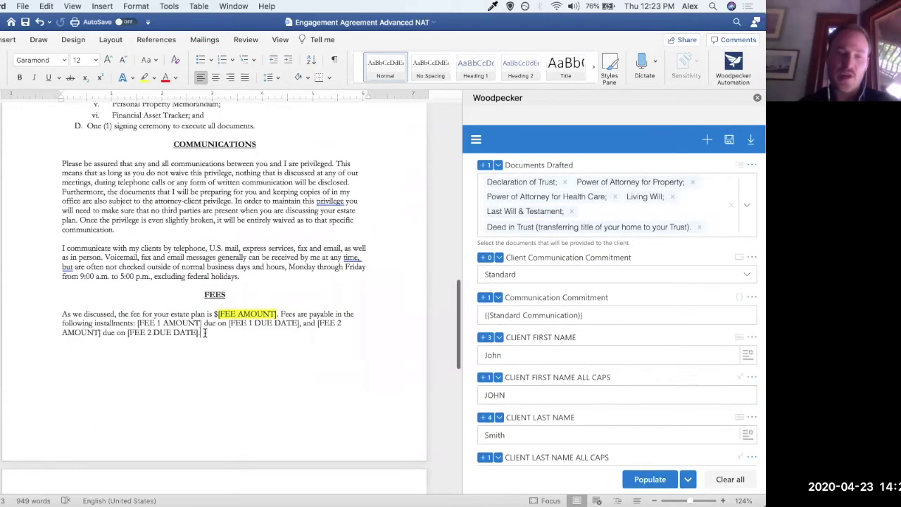
pyautogui.moveTo(205, 332); pyautogui.dragTo(64, 316)
pyautogui.click(202, 314)
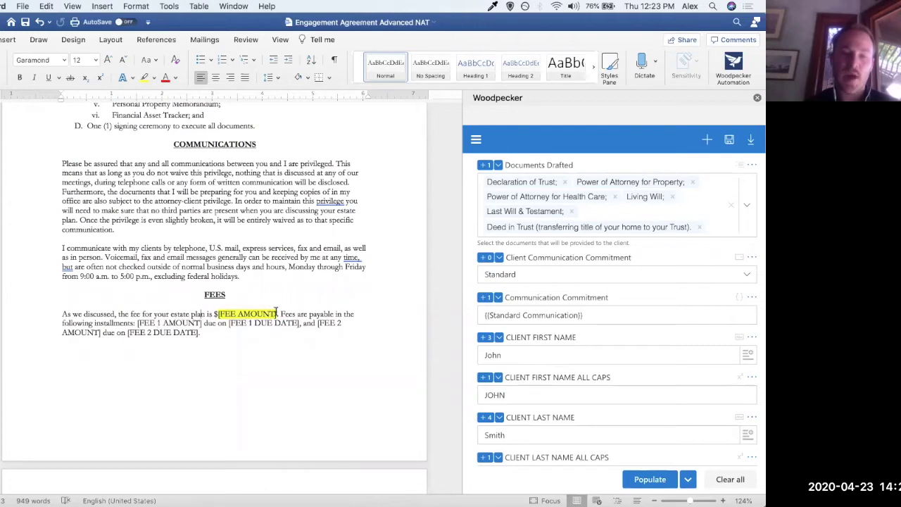
pyautogui.moveTo(282, 313); pyautogui.dragTo(297, 330)
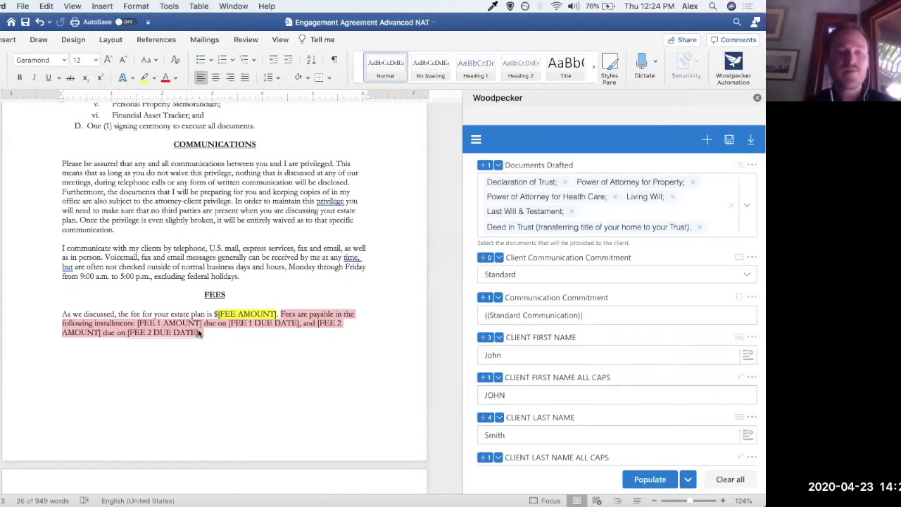
pyautogui.click(215, 335)
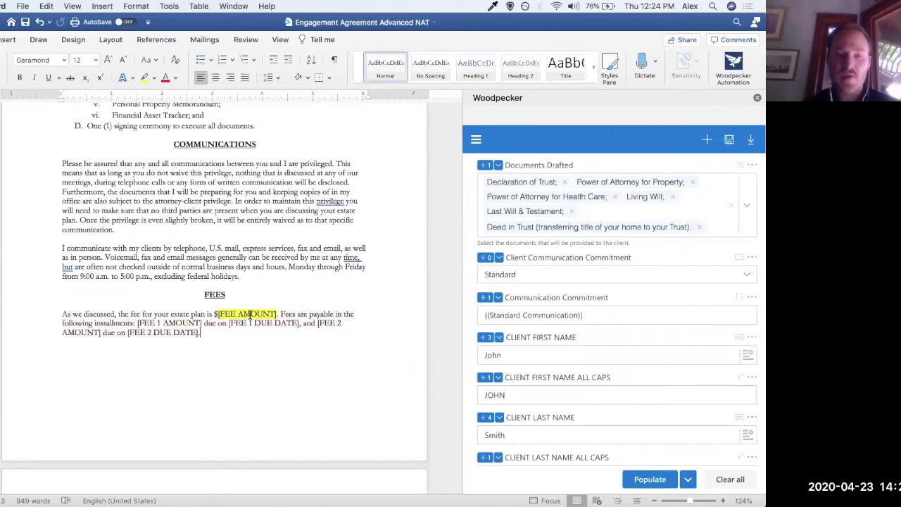
pyautogui.scroll(-5, 561, 387)
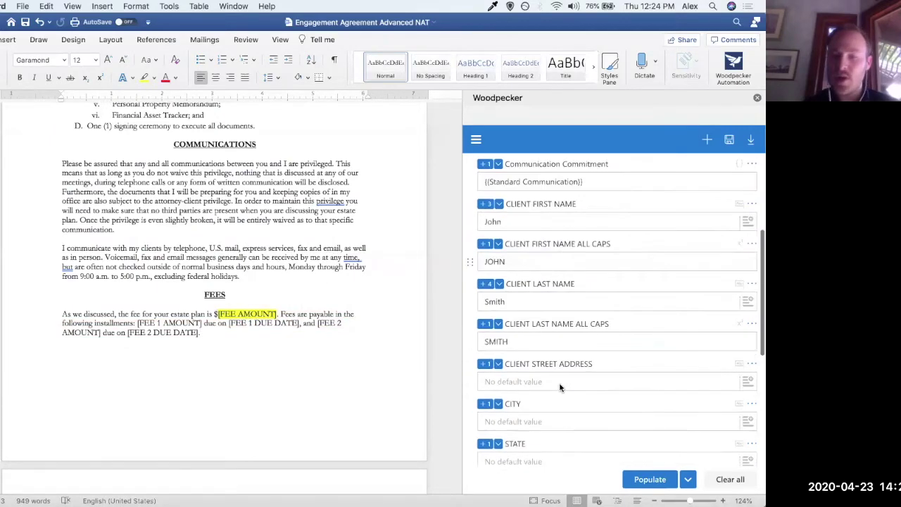
pyautogui.scroll(-4, 561, 388)
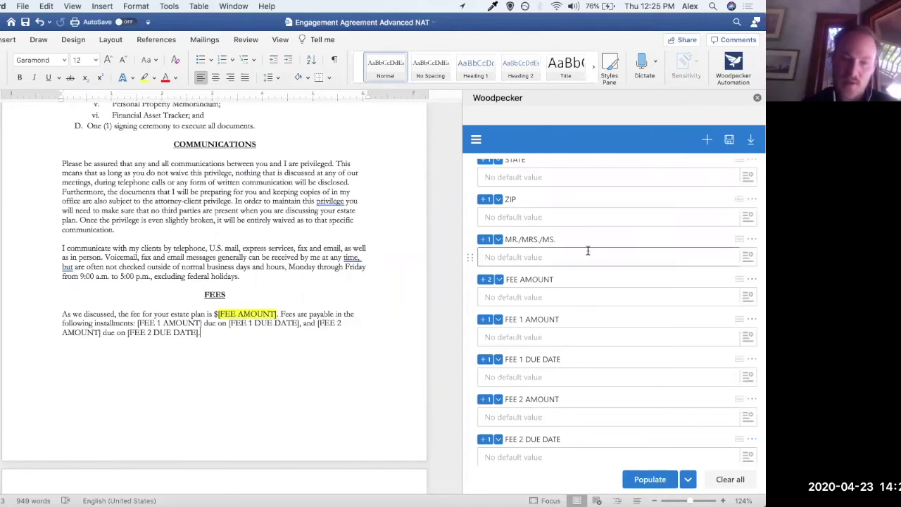
# Create and save a Single select field named Number of Fee Installments with the choices 1 and 2
pyautogui.click(707, 141)
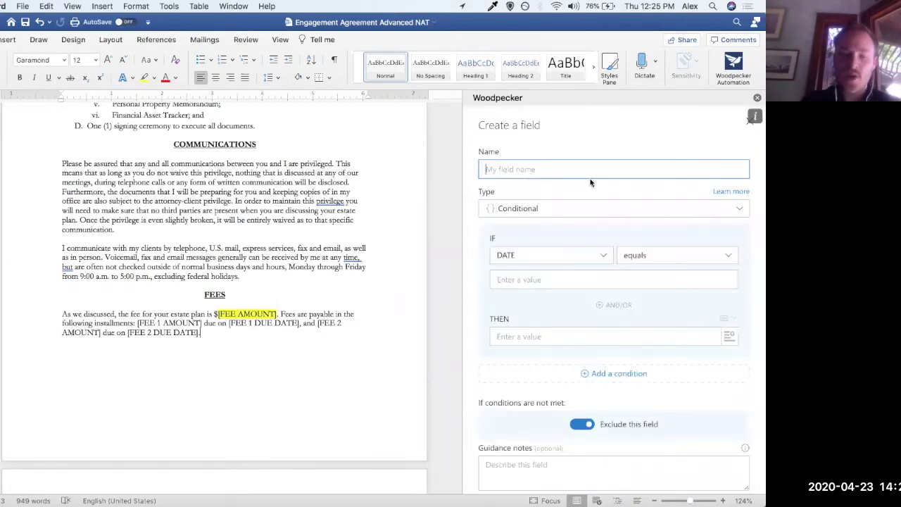
pyautogui.write('Number of Fee Installments')
pyautogui.click(600, 210)
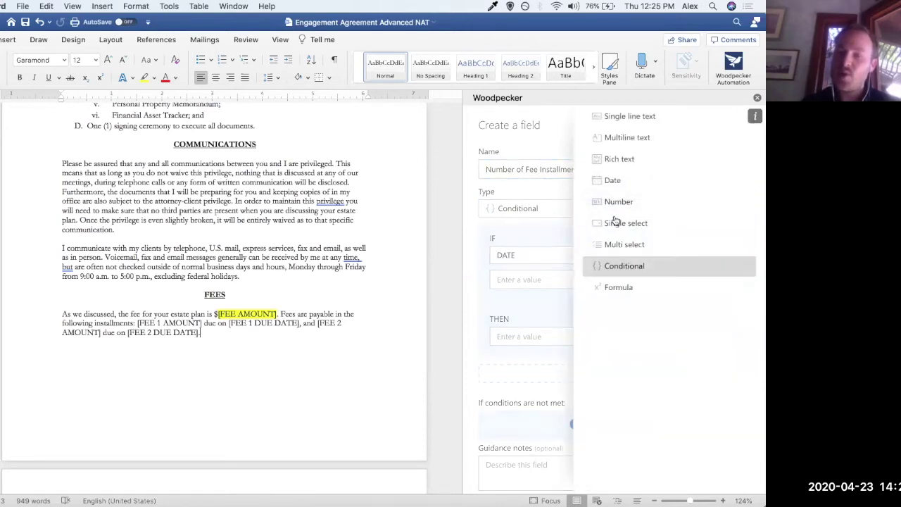
pyautogui.click(602, 221)
pyautogui.click(543, 276)
pyautogui.write('1')
pyautogui.press('Tab')
pyautogui.write('2')
pyautogui.click(669, 429)
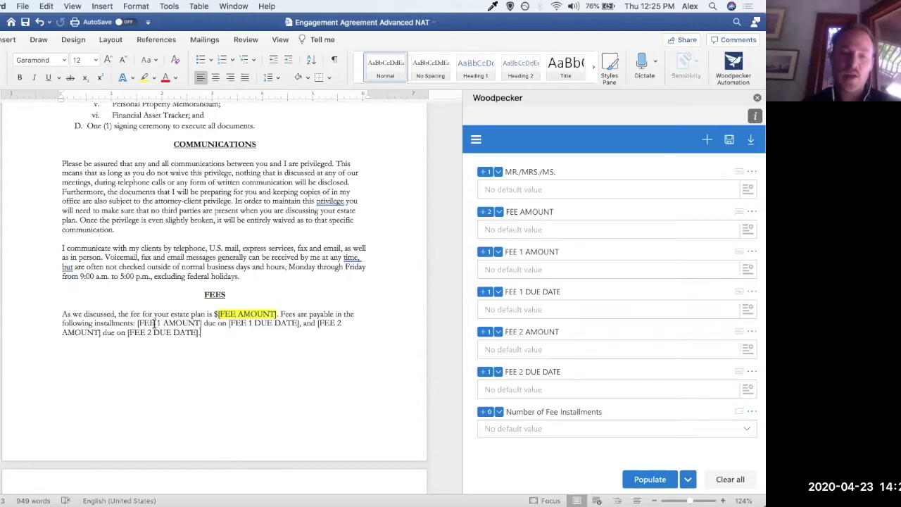
# Check where the FEE 1 AMOUNT and FEE 2 AMOUNT fields sit in the Fees paragraph
pyautogui.click(137, 322)
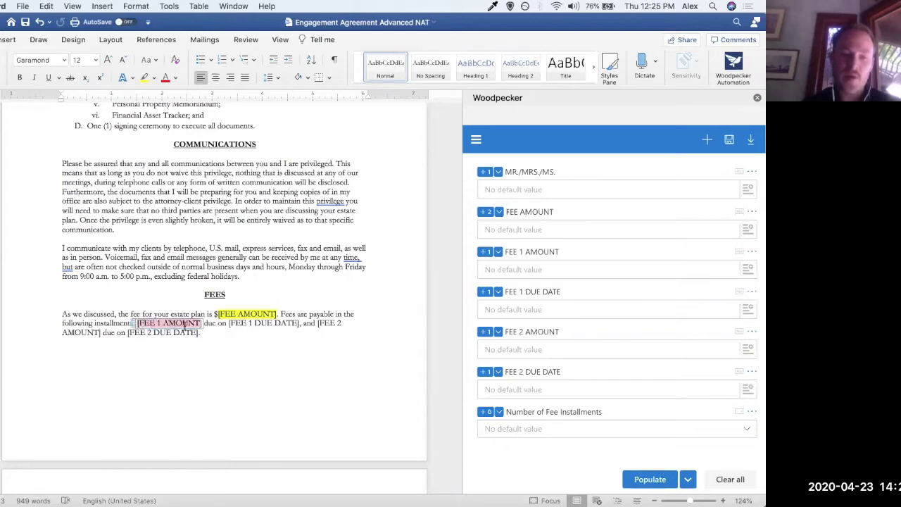
pyautogui.click(318, 323)
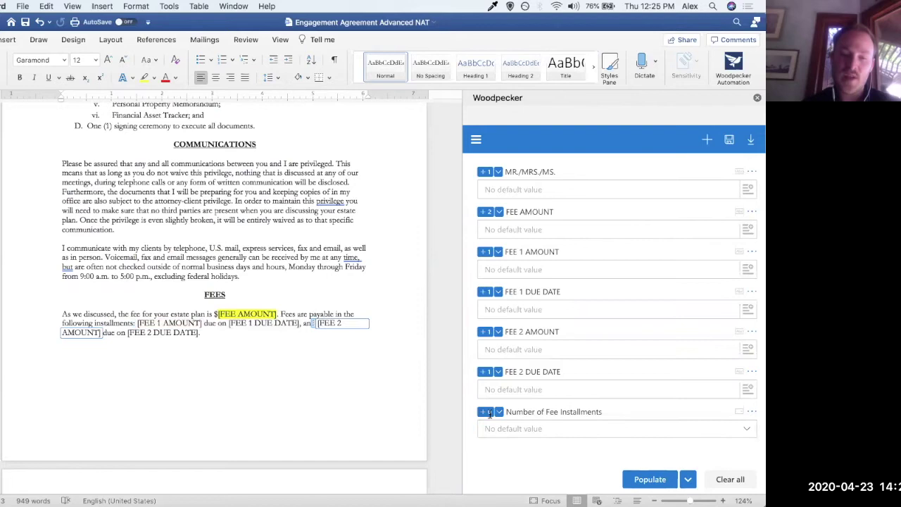
pyautogui.click(230, 340)
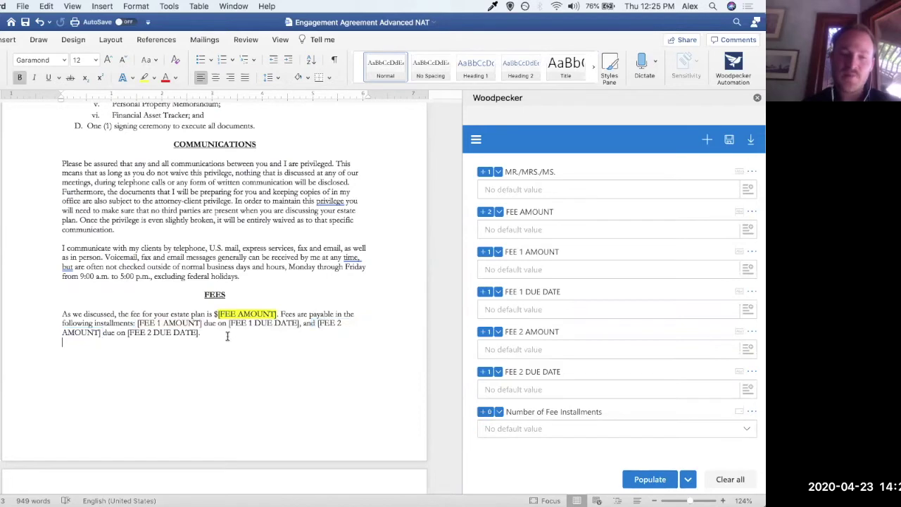
pyautogui.click(706, 142)
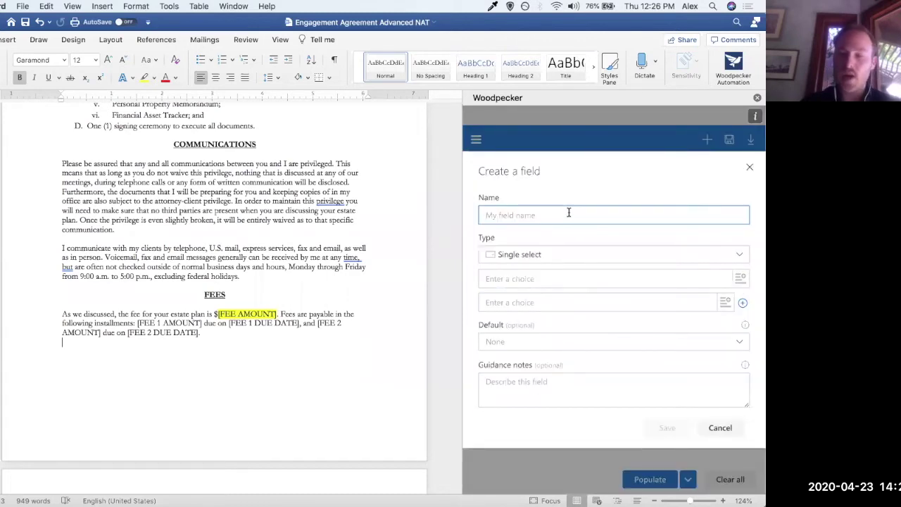
pyautogui.click(720, 428)
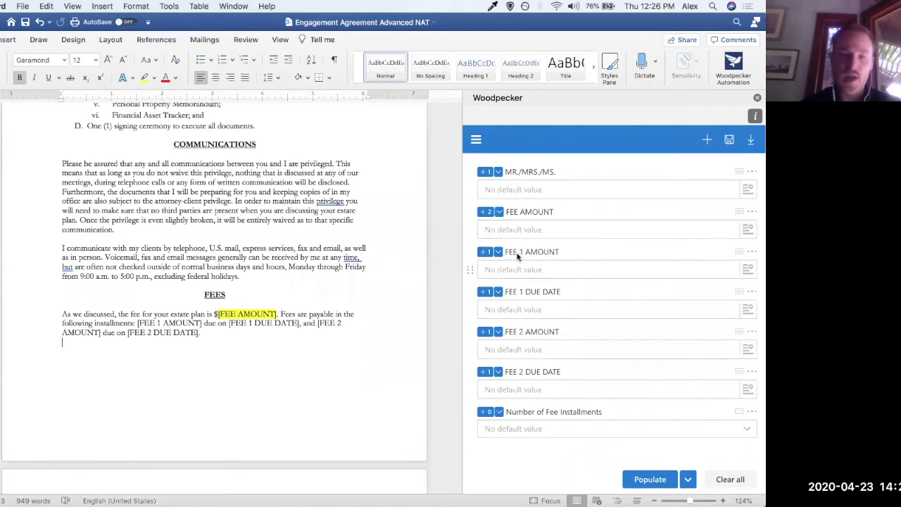
# Move FEE 1 AMOUNT directly above Number of Fee Installments in the field list and change its type to Conditional
pyautogui.moveTo(471, 271); pyautogui.dragTo(472, 384)
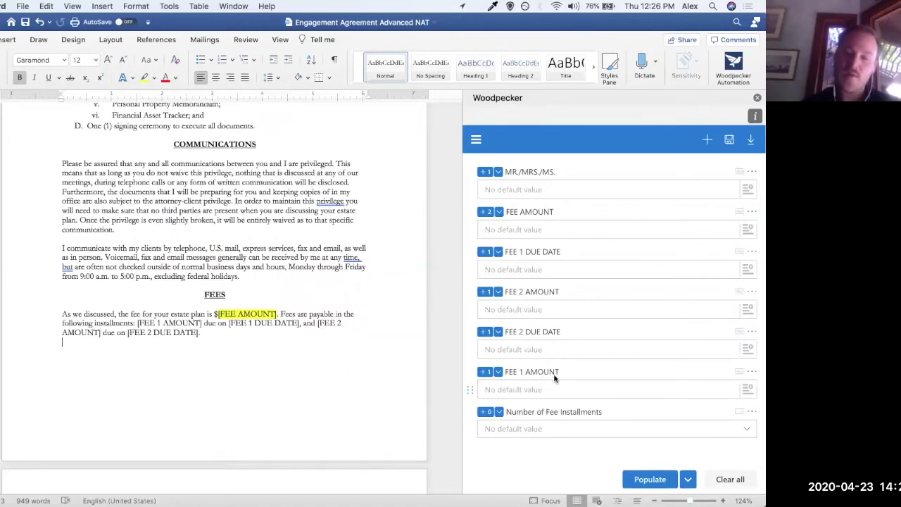
pyautogui.click(541, 429)
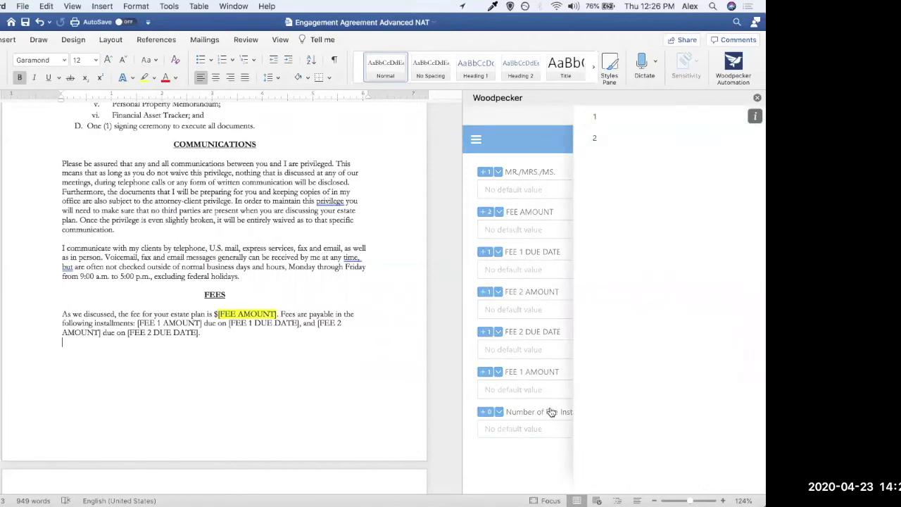
pyautogui.click(750, 375)
pyautogui.click(691, 392)
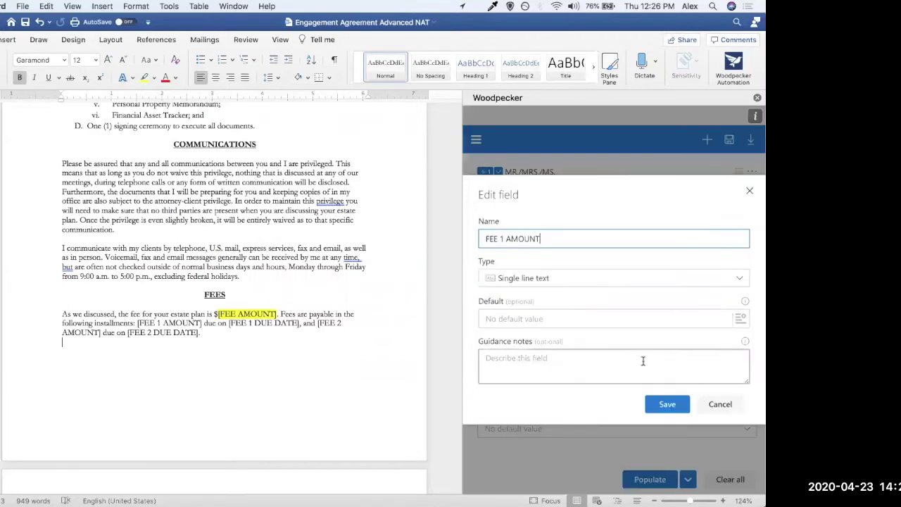
pyautogui.click(528, 277)
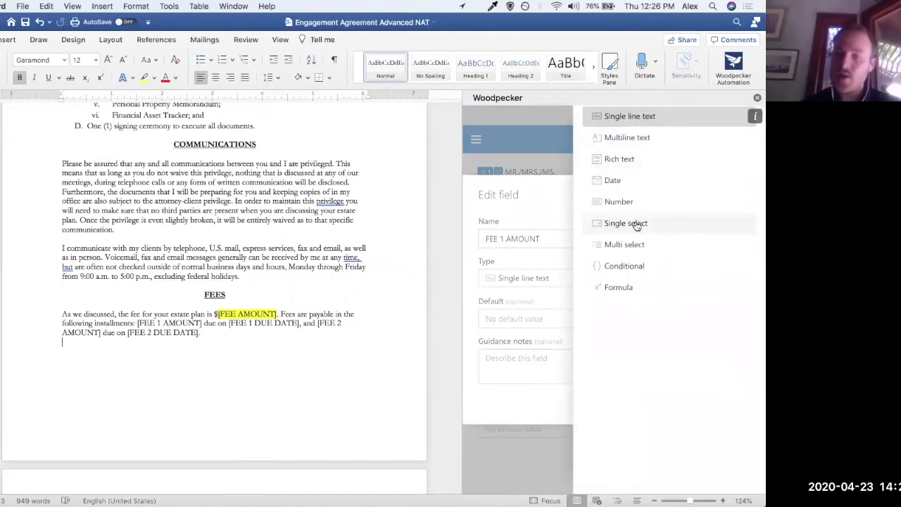
pyautogui.click(646, 266)
# Set the FEE 1 AMOUNT condition to Number of Fee Installments greater than 0
pyautogui.click(556, 257)
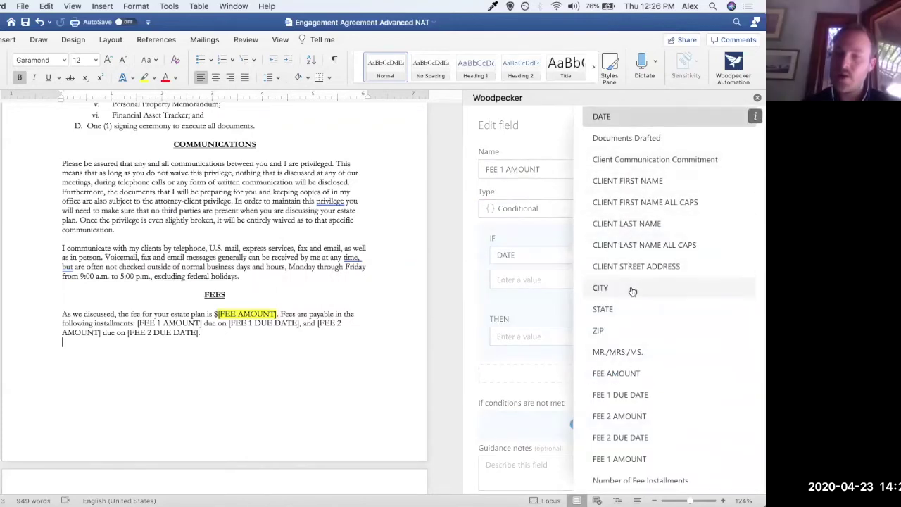
pyautogui.scroll(-1, 627, 422)
pyautogui.click(626, 466)
pyautogui.click(649, 265)
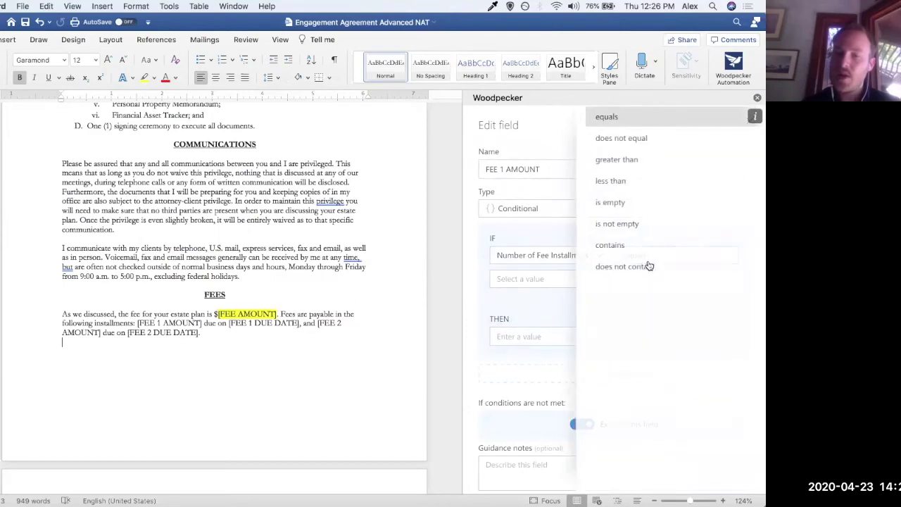
pyautogui.click(641, 160)
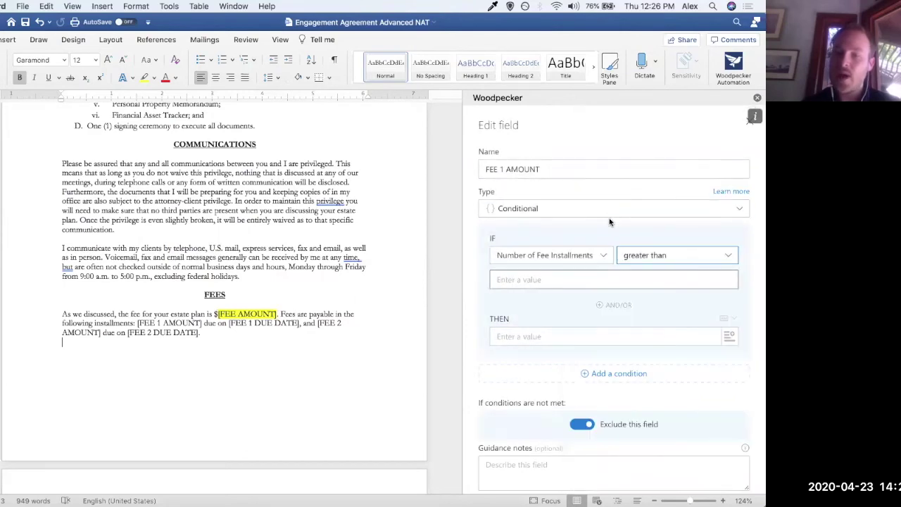
pyautogui.click(566, 280)
pyautogui.write('0')
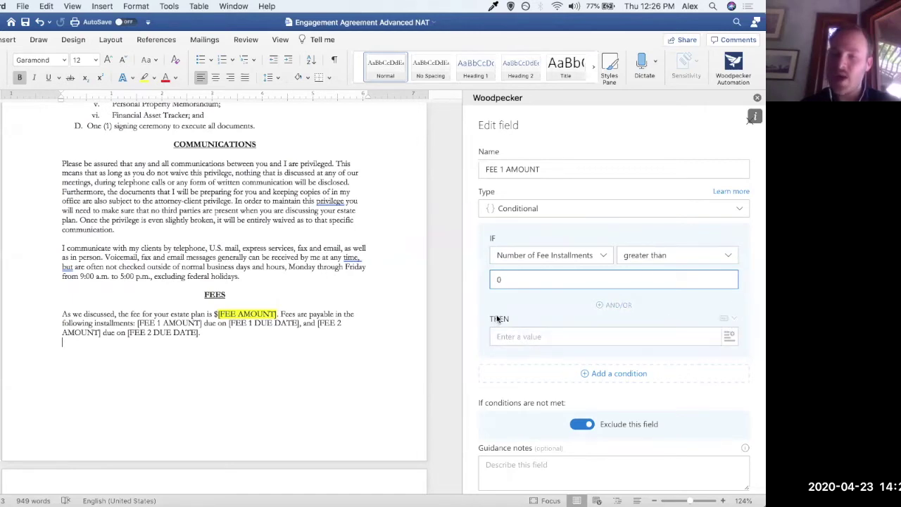
# Set the THEN result of the FEE 1 AMOUNT condition to Input
pyautogui.click(736, 321)
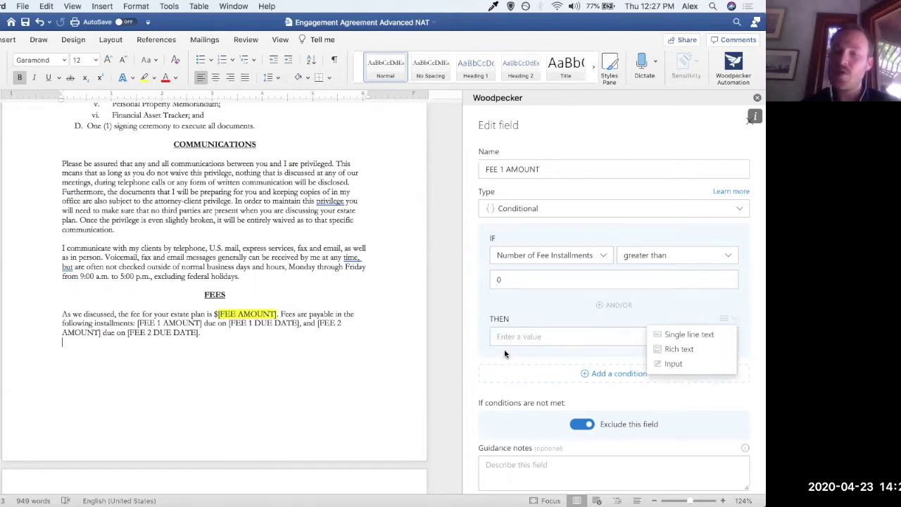
pyautogui.click(680, 353)
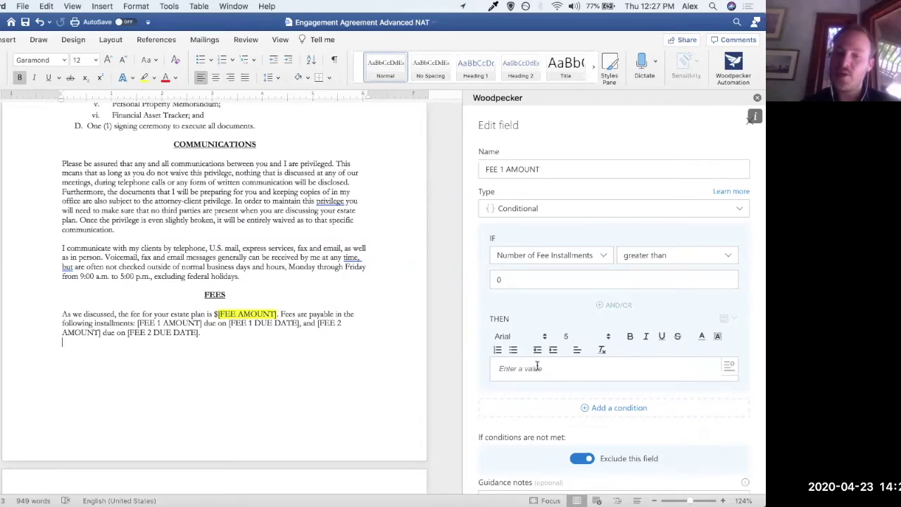
pyautogui.click(735, 320)
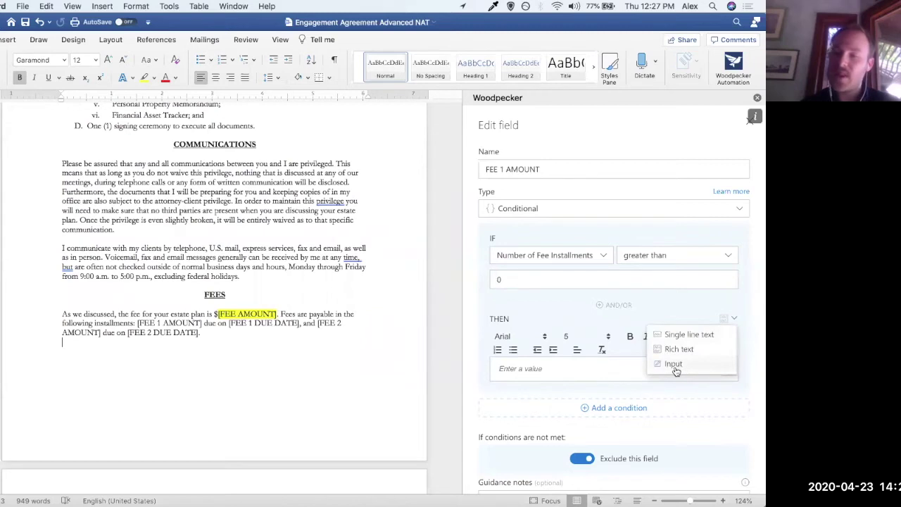
pyautogui.click(674, 364)
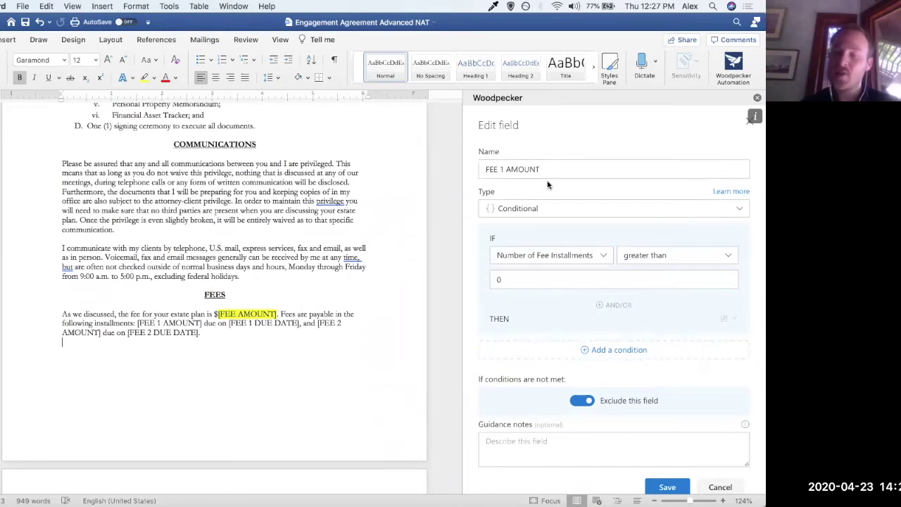
# Add the guidance note "Enter the fee 1 amount." to FEE 1 AMOUNT and save the field
pyautogui.scroll(-1, 592, 269)
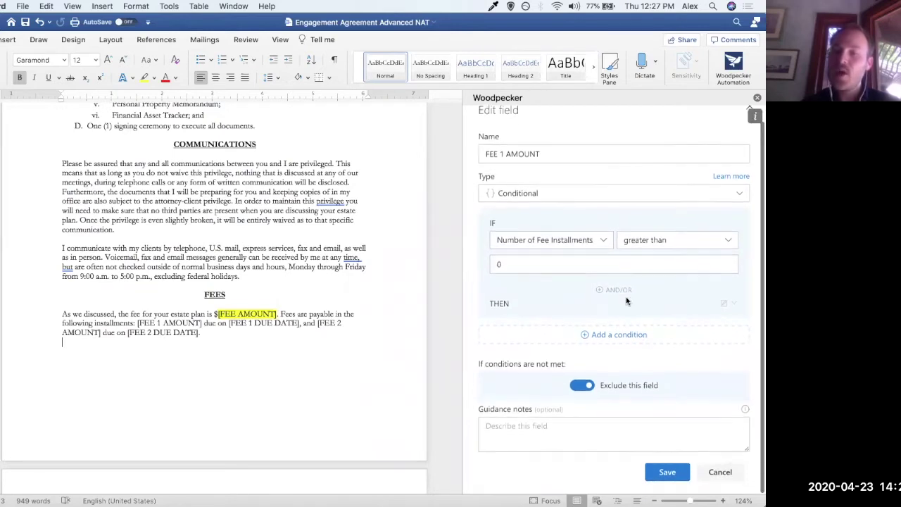
pyautogui.click(599, 429)
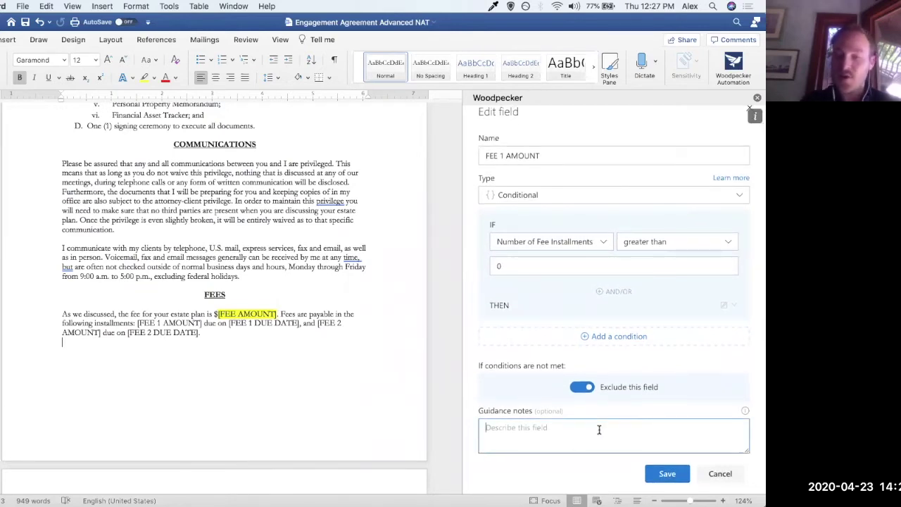
pyautogui.write('Enter t')
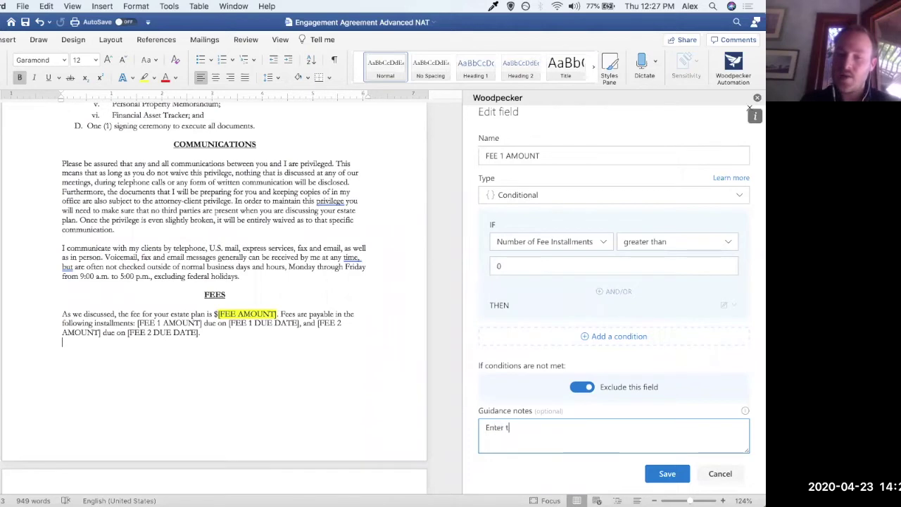
pyautogui.write('he fee 1 amount.')
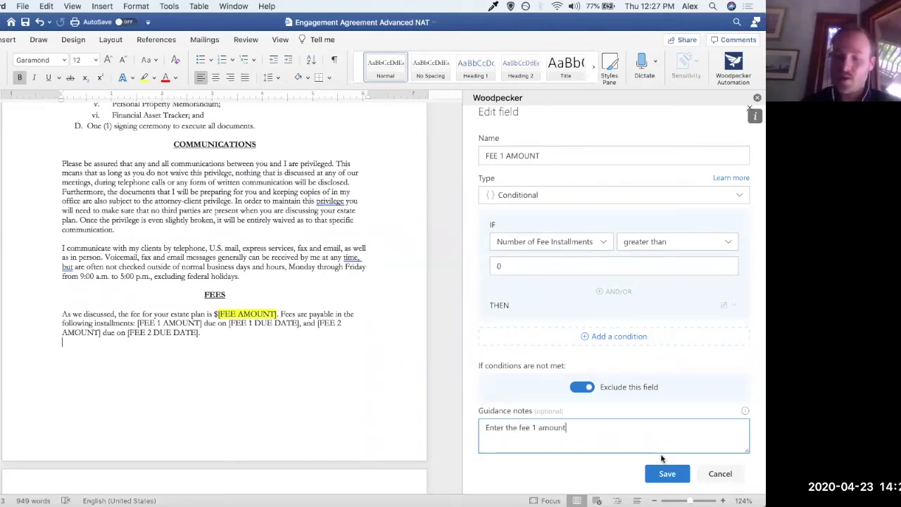
pyautogui.click(666, 473)
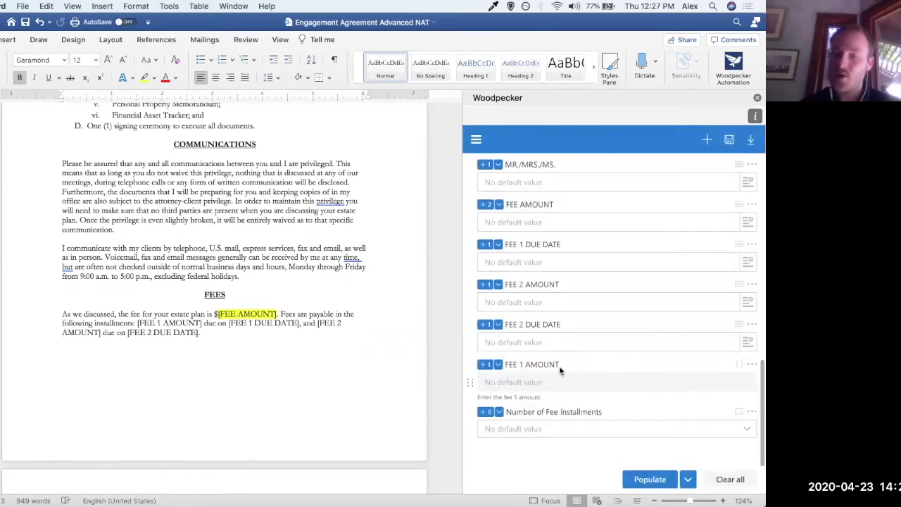
# Set Number of Fee Installments to 1 and test FEE 1 AMOUNT by entering and clearing sample text
pyautogui.click(555, 437)
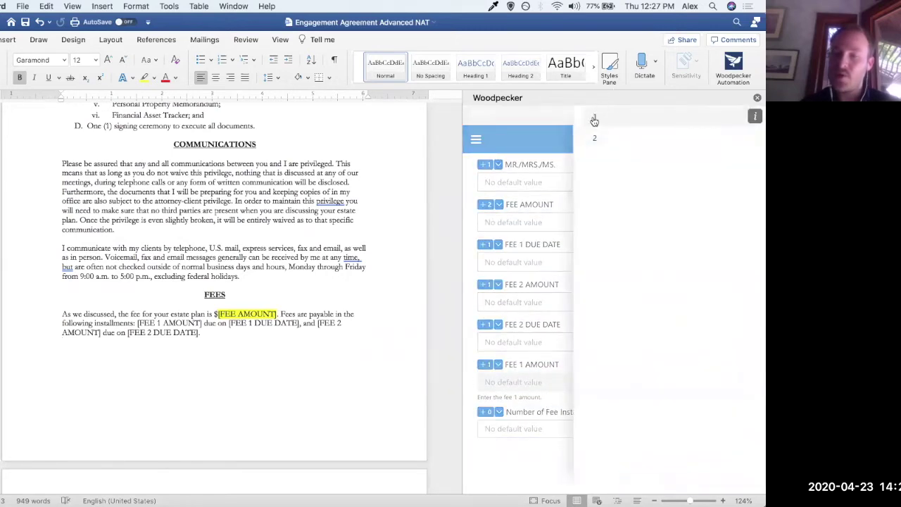
pyautogui.click(597, 116)
pyautogui.click(532, 382)
pyautogui.write('asdfas')
pyautogui.press('super+a')
pyautogui.press('BackSpace')
# Set Number of Fee Installments to 2 and test FEE 1 AMOUNT by entering and clearing sample text
pyautogui.click(580, 428)
pyautogui.click(598, 138)
pyautogui.click(521, 382)
pyautogui.write('sdfsdf')
pyautogui.press('super+a')
pyautogui.press('BackSpace')
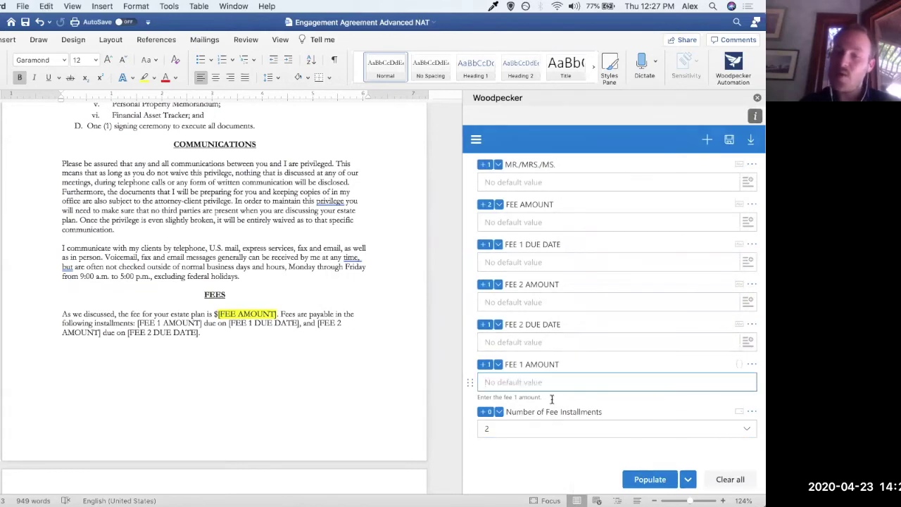
pyautogui.click(577, 368)
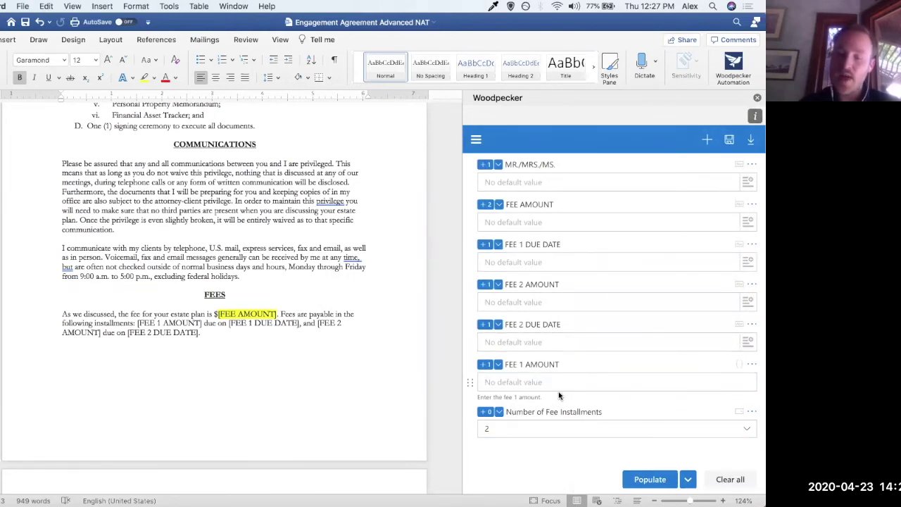
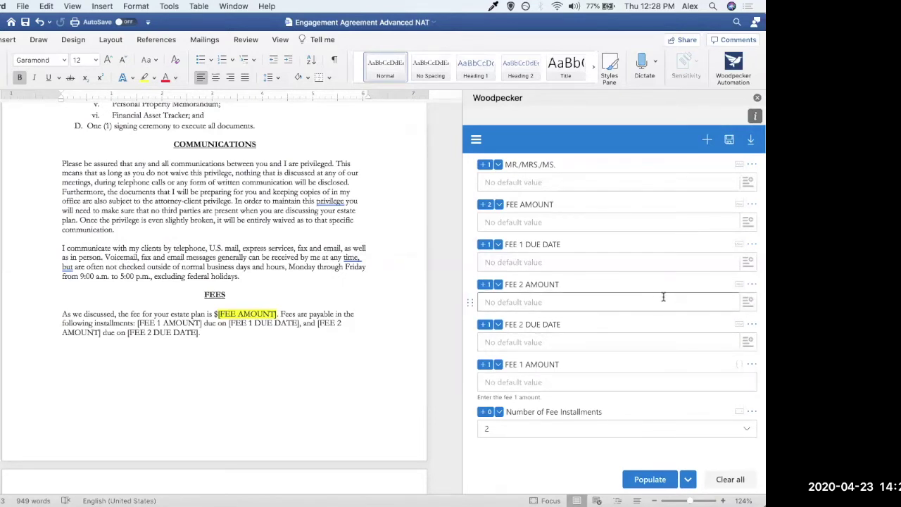
# Edit the FEE 2 AMOUNT field and change its type to Conditional
pyautogui.click(751, 284)
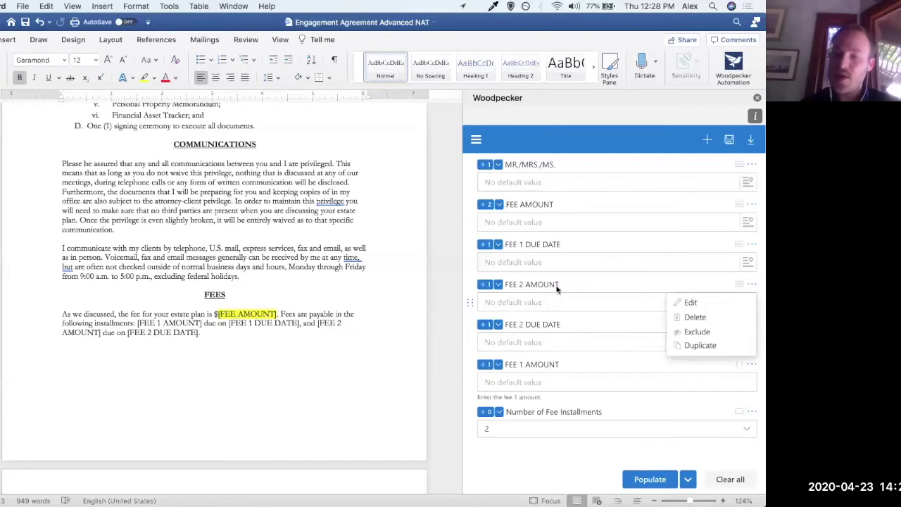
pyautogui.click(692, 303)
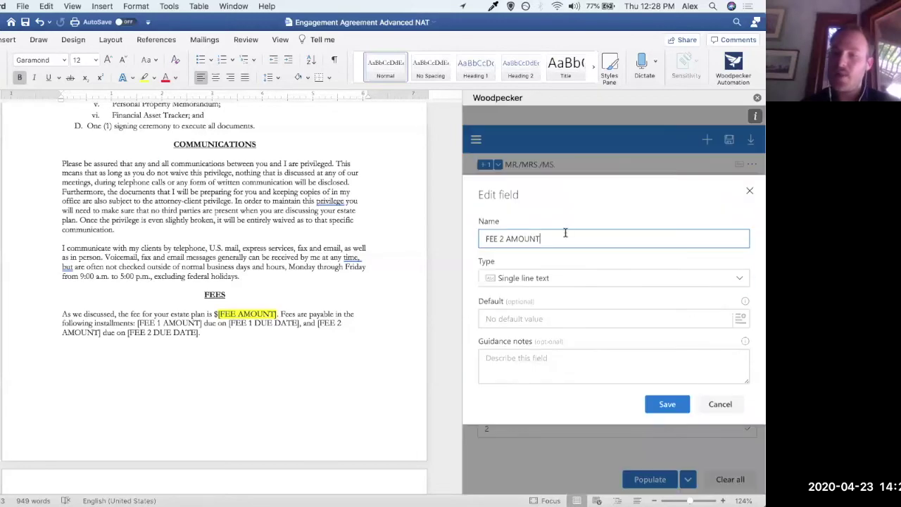
pyautogui.click(540, 278)
pyautogui.click(612, 267)
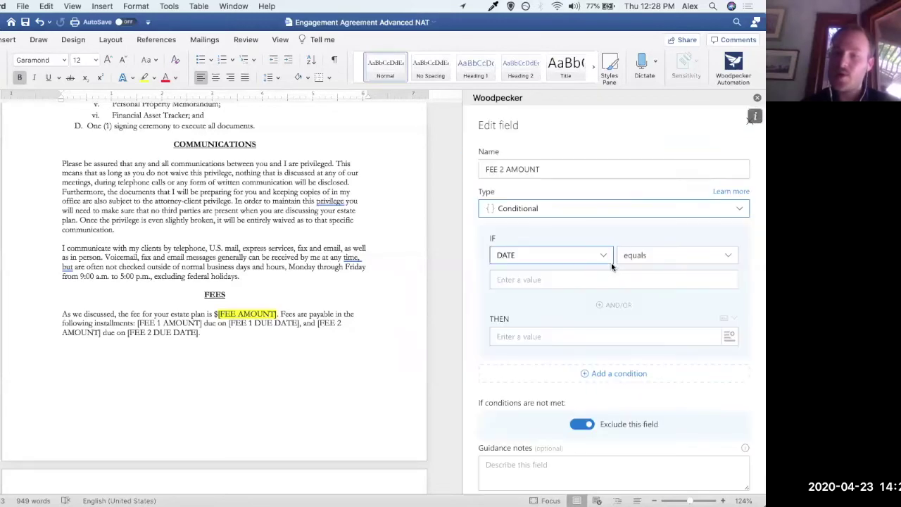
# Set the FEE 2 AMOUNT condition to Number of Fee Installments greater than 1
pyautogui.click(547, 259)
pyautogui.click(639, 459)
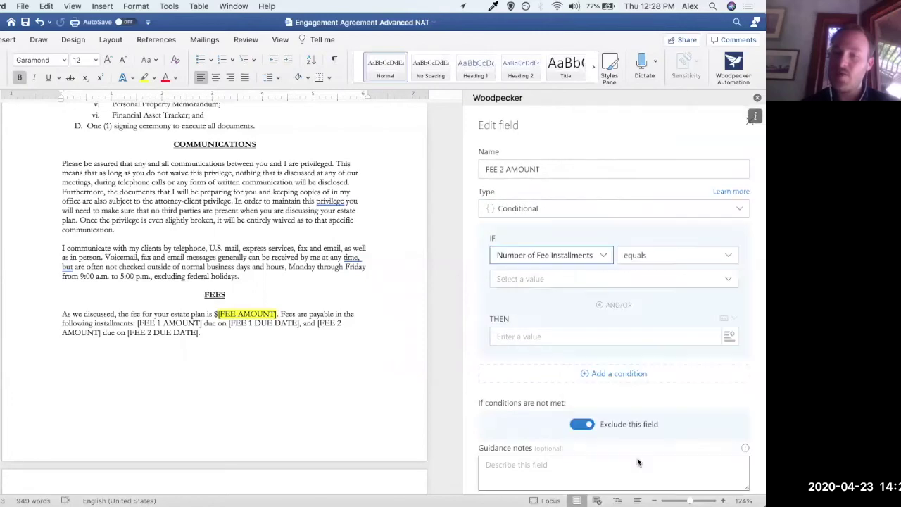
pyautogui.click(648, 259)
pyautogui.click(623, 160)
pyautogui.click(566, 278)
pyautogui.write('1')
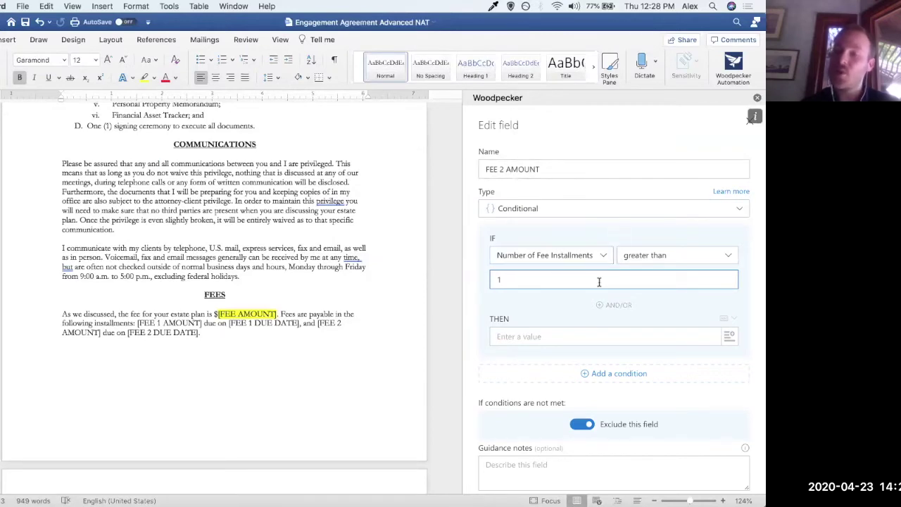
# Set the FEE 2 AMOUNT result to Input, add the guidance note "Enter fee 2 amount.", and save the field
pyautogui.click(732, 319)
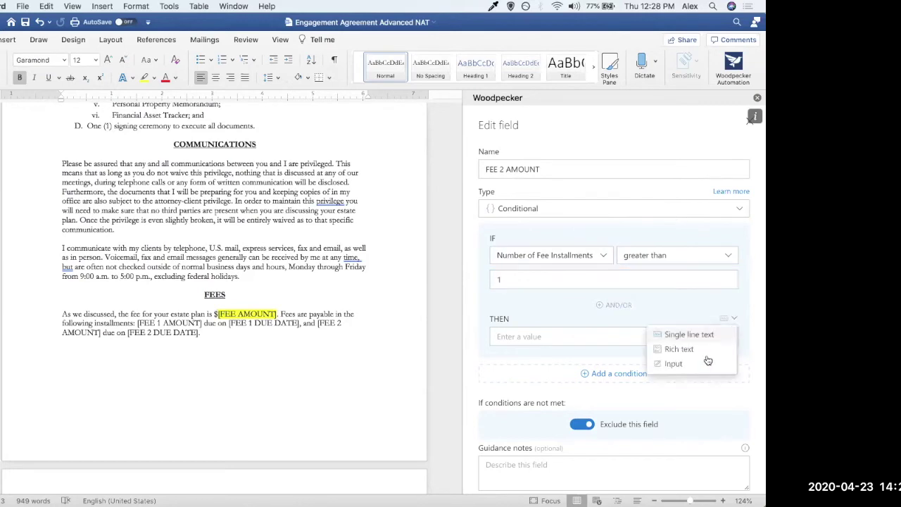
pyautogui.click(697, 364)
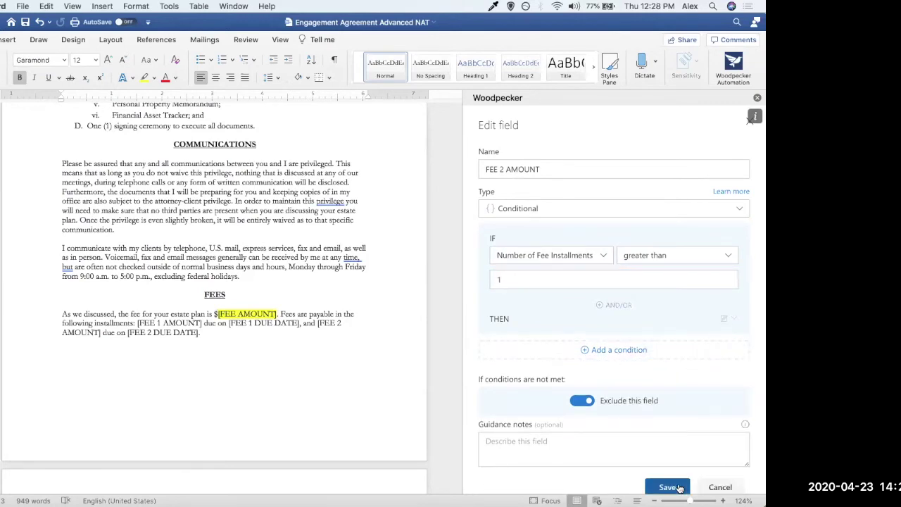
pyautogui.click(535, 447)
pyautogui.write('Enter')
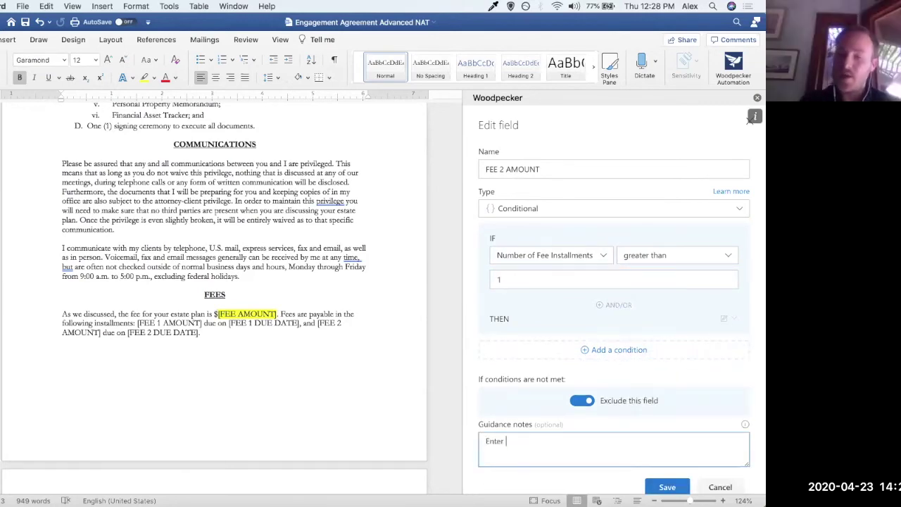
pyautogui.write(' fee 2 amou')
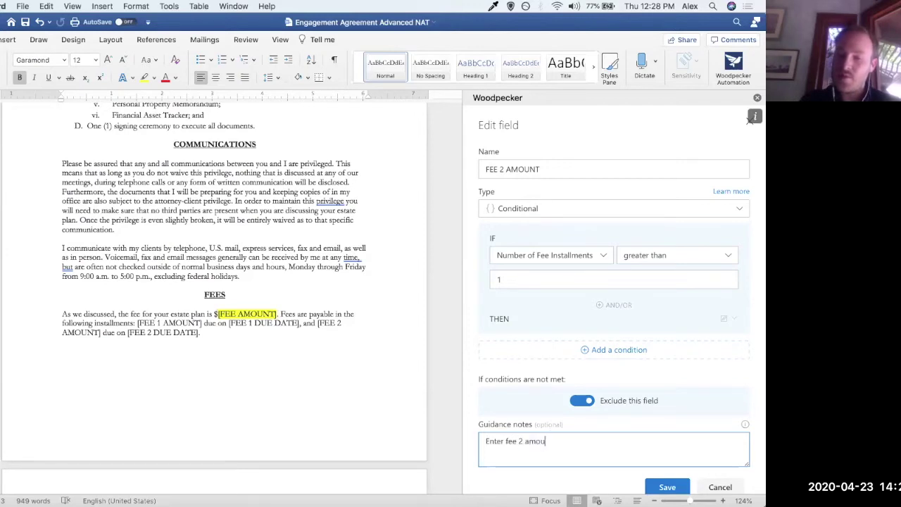
pyautogui.write('nt.')
pyautogui.click(667, 487)
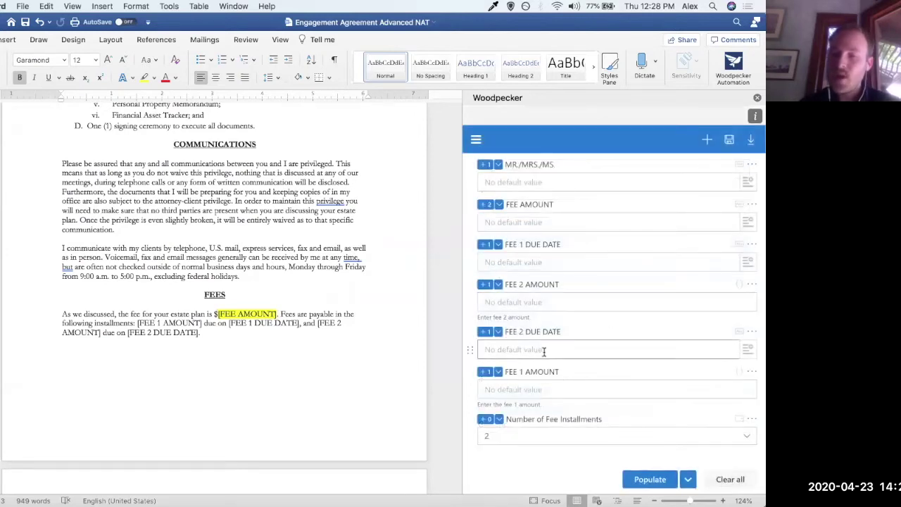
# Set Number of Fee Installments to 1, and reorder the fields as Number of Fee Installments, FEE 1 AMOUNT, FEE 2 AMOUNT
pyautogui.click(560, 435)
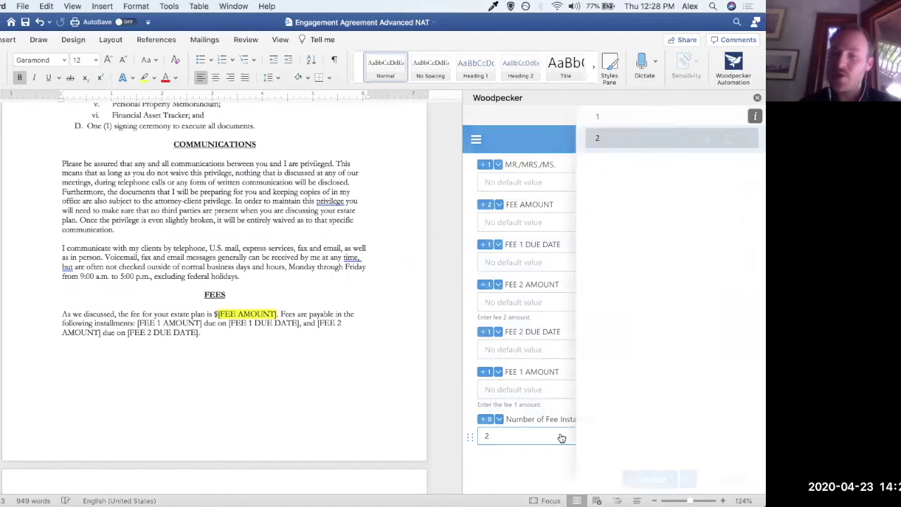
pyautogui.click(604, 119)
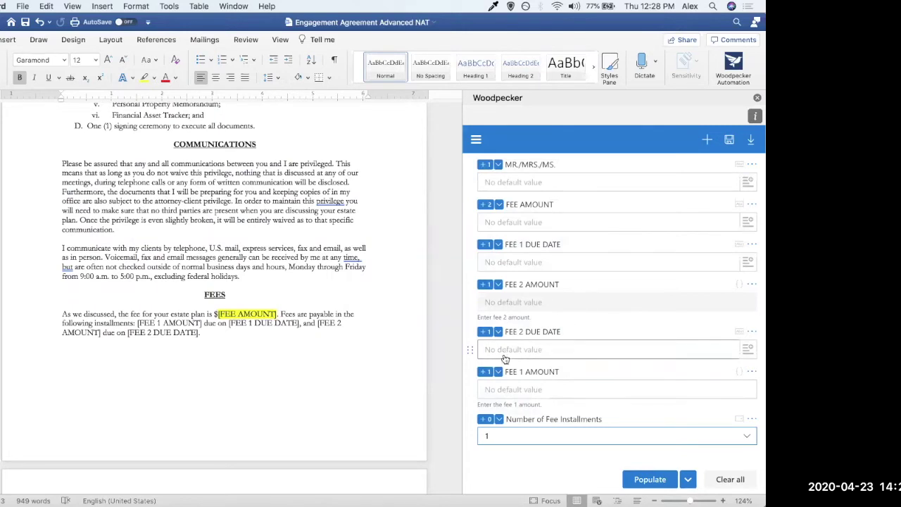
pyautogui.moveTo(471, 304); pyautogui.dragTo(538, 386)
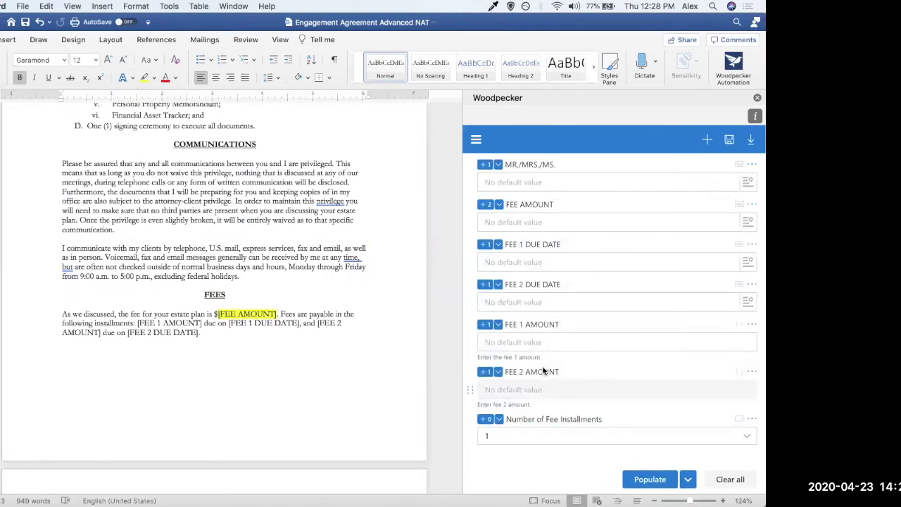
pyautogui.moveTo(470, 437); pyautogui.dragTo(474, 314)
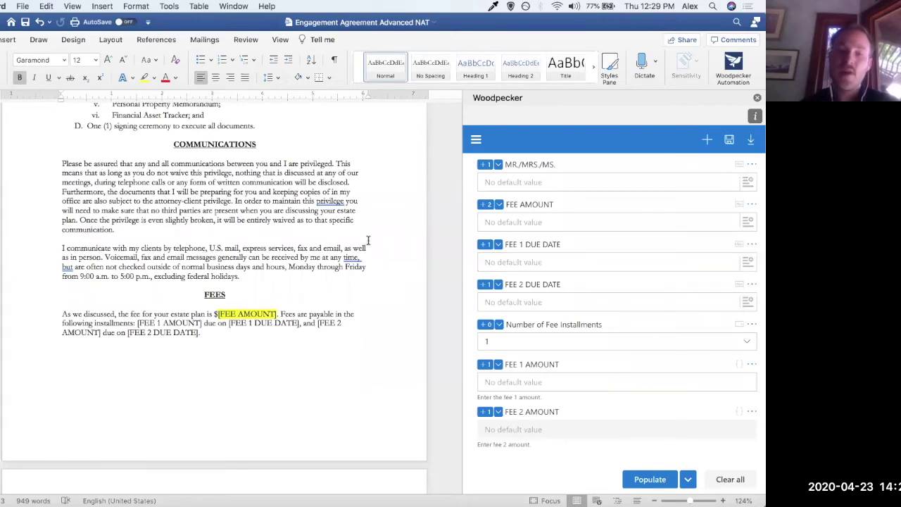
# Edit the FEE 1 DUE DATE field and change its type to Formula
pyautogui.scroll(15, 366, 239)
pyautogui.scroll(3, 187, 227)
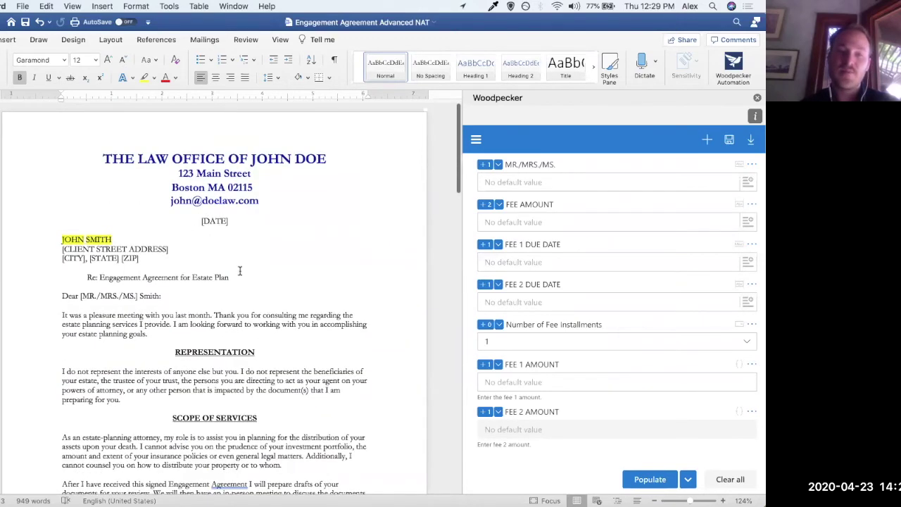
pyautogui.scroll(-7, 239, 269)
pyautogui.scroll(-15, 244, 270)
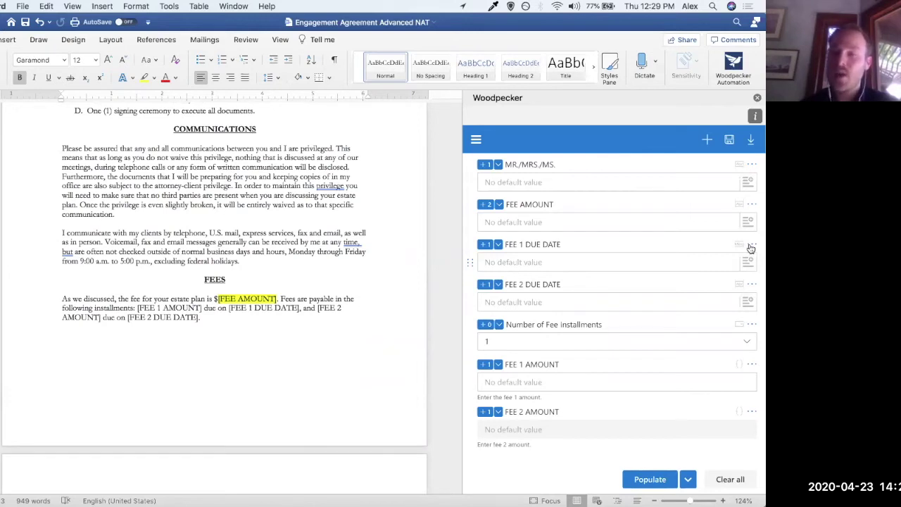
pyautogui.click(751, 246)
pyautogui.click(706, 262)
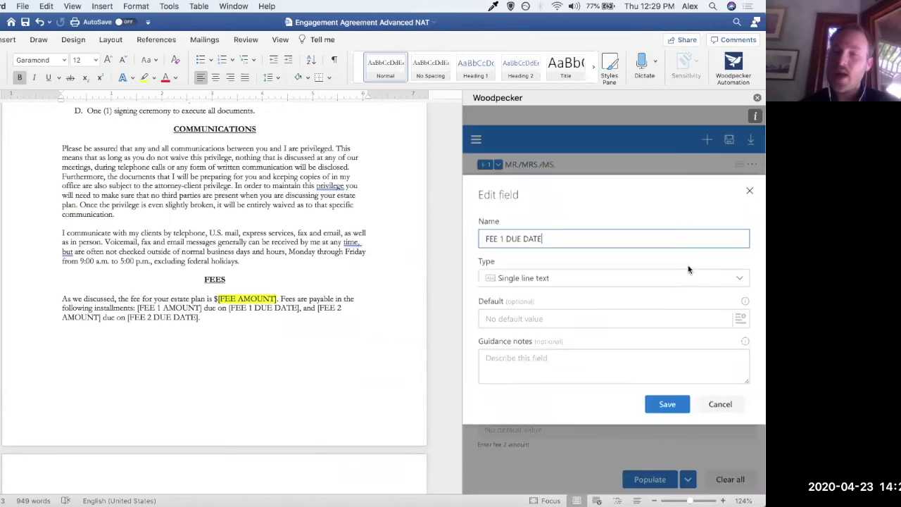
pyautogui.click(574, 285)
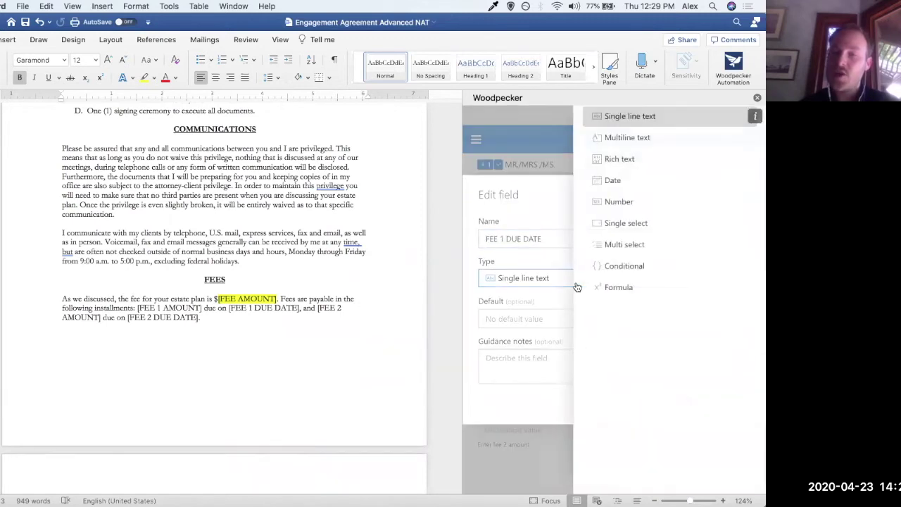
pyautogui.click(619, 287)
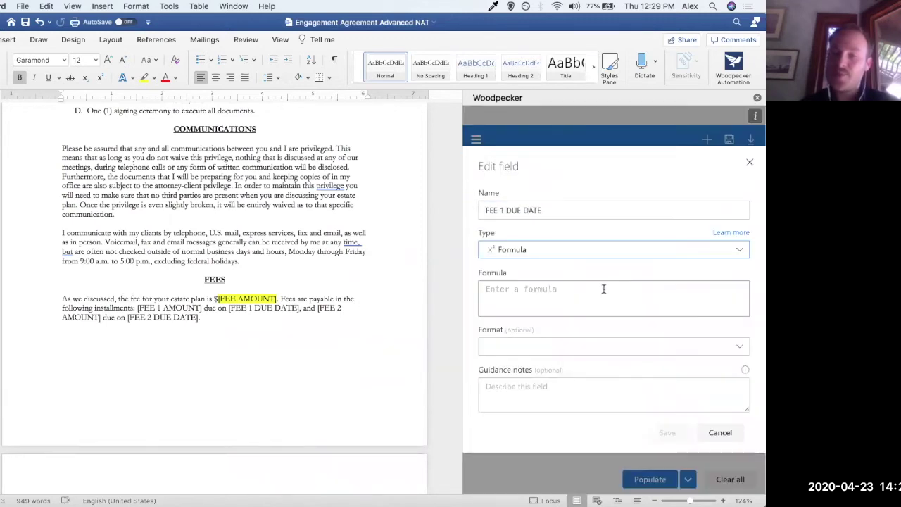
# Enter the formula DATEADD({DATE}, 30, "days") for FEE 1 DUE DATE, referencing the existing DATE field
pyautogui.click(556, 296)
pyautogui.scroll(-2, 554, 402)
pyautogui.scroll(-5, 549, 402)
pyautogui.scroll(8, 553, 402)
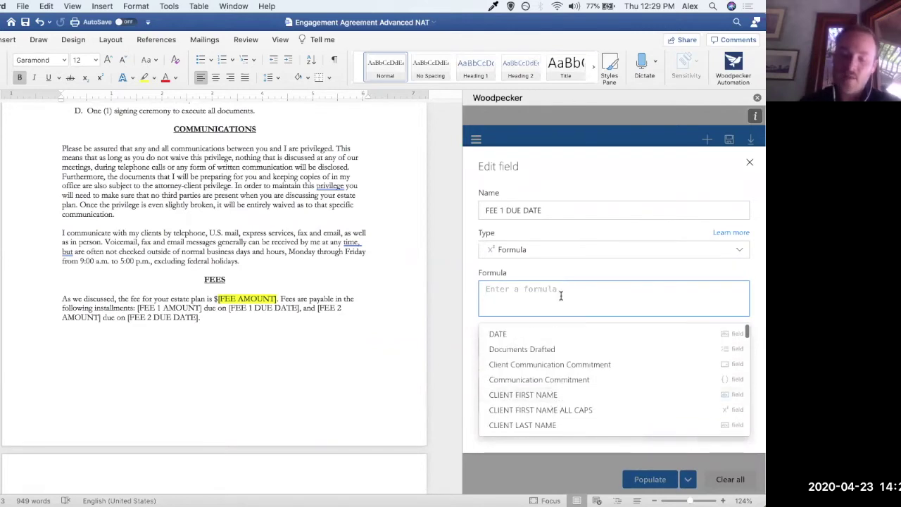
pyautogui.write('DATE')
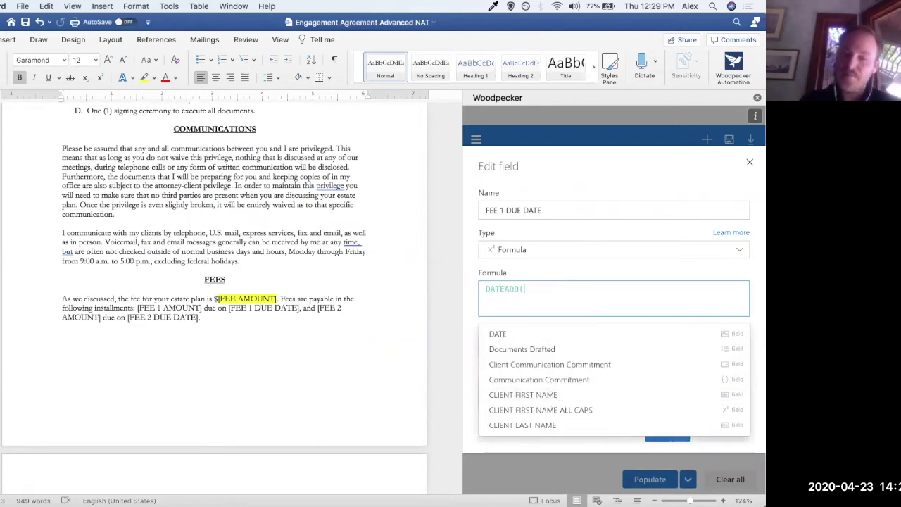
pyautogui.write('ADD(')
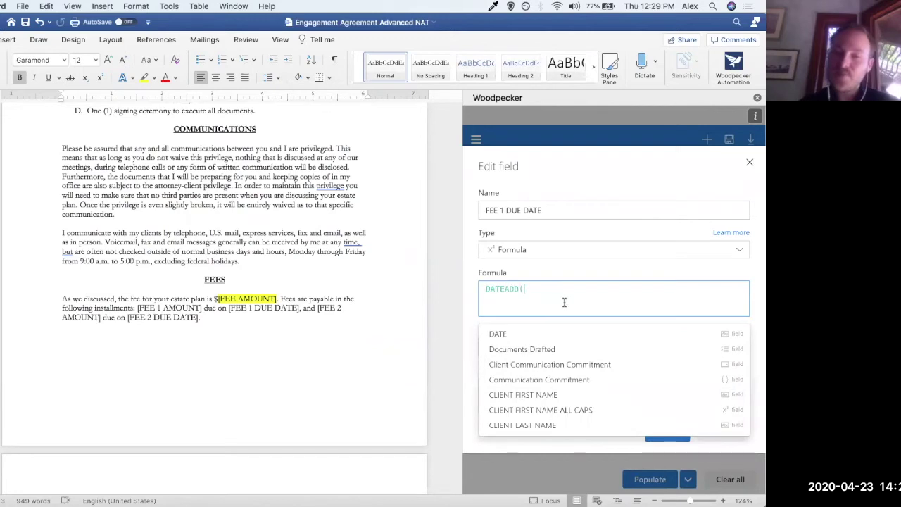
pyautogui.click(519, 335)
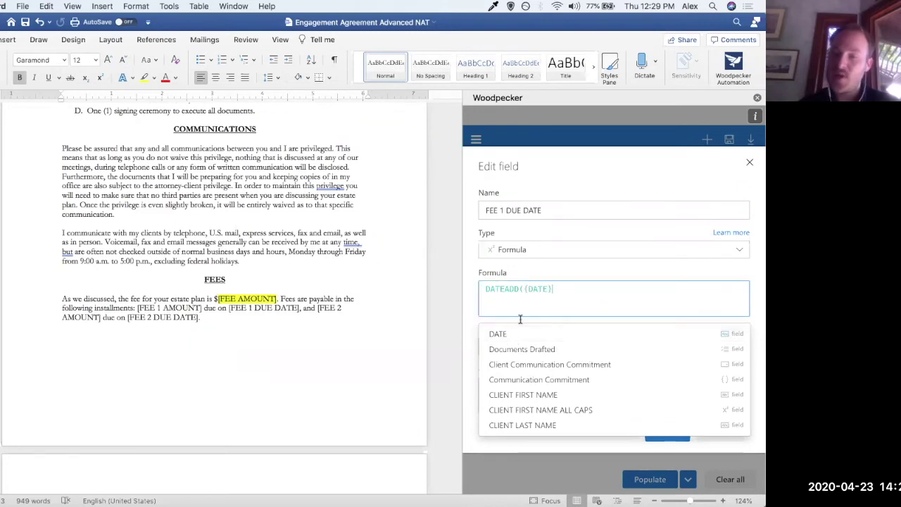
pyautogui.write(', 30, "days')
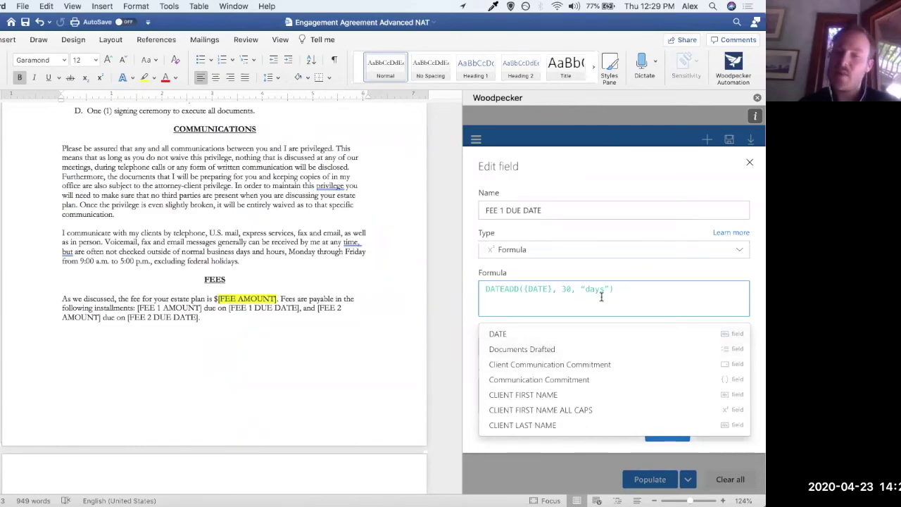
pyautogui.click(636, 267)
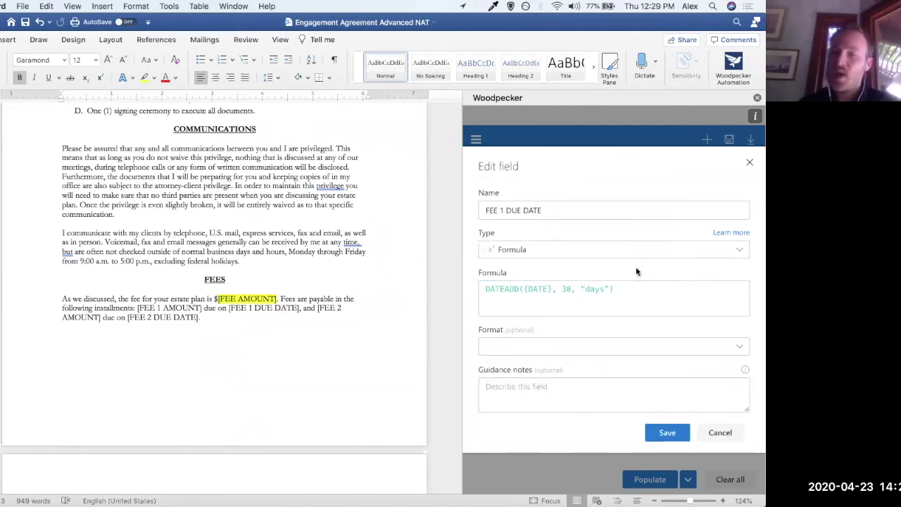
# Set the FEE 1 DUE DATE format to the "Thursday, April 23, 2020" style and save the field
pyautogui.click(600, 347)
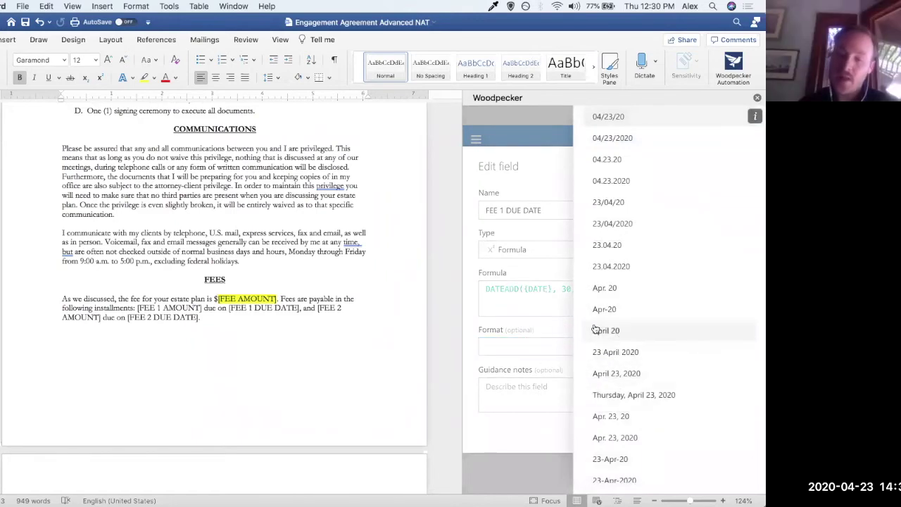
pyautogui.click(646, 399)
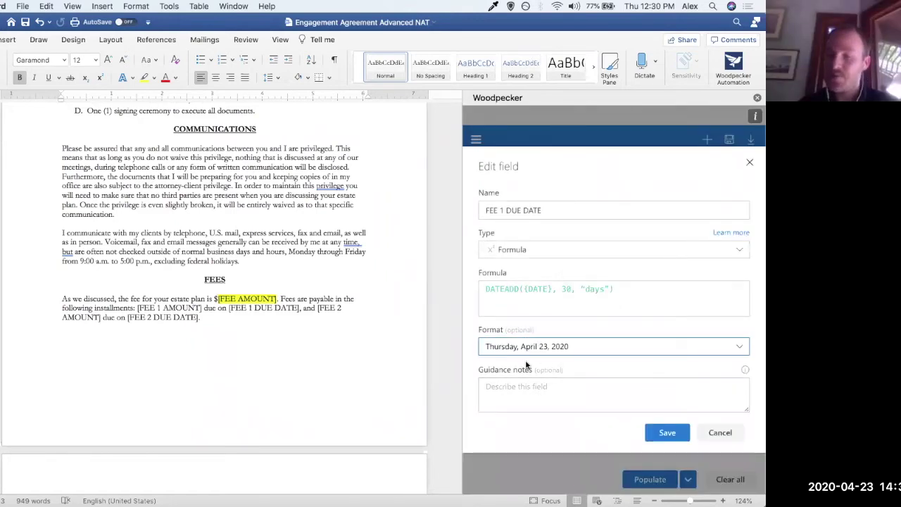
pyautogui.click(664, 433)
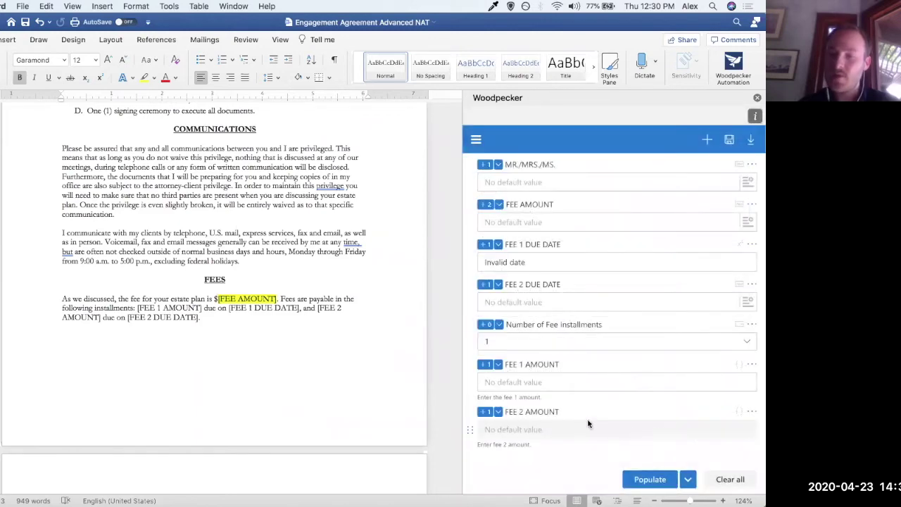
# Edit the DATE field, change its type to Date with the 04/23/20 format, and save it
pyautogui.scroll(10, 511, 266)
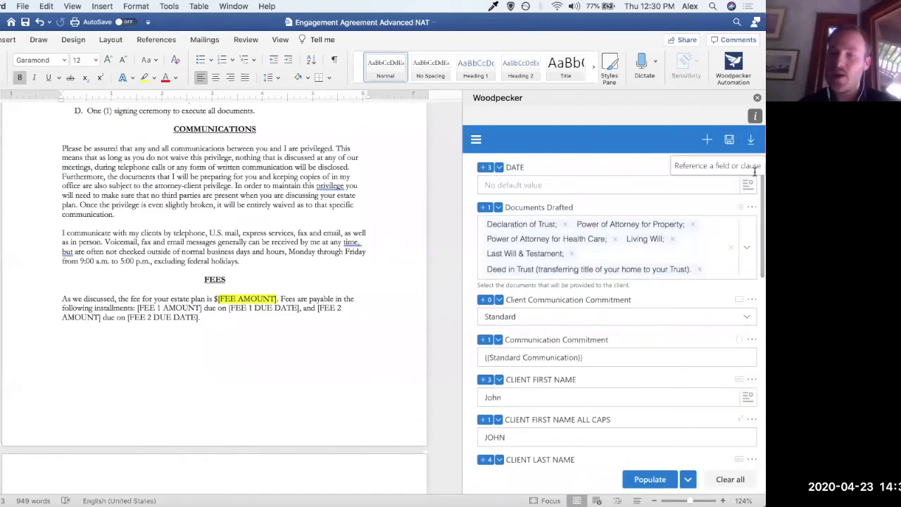
pyautogui.click(751, 168)
pyautogui.click(712, 187)
pyautogui.click(598, 279)
pyautogui.click(614, 181)
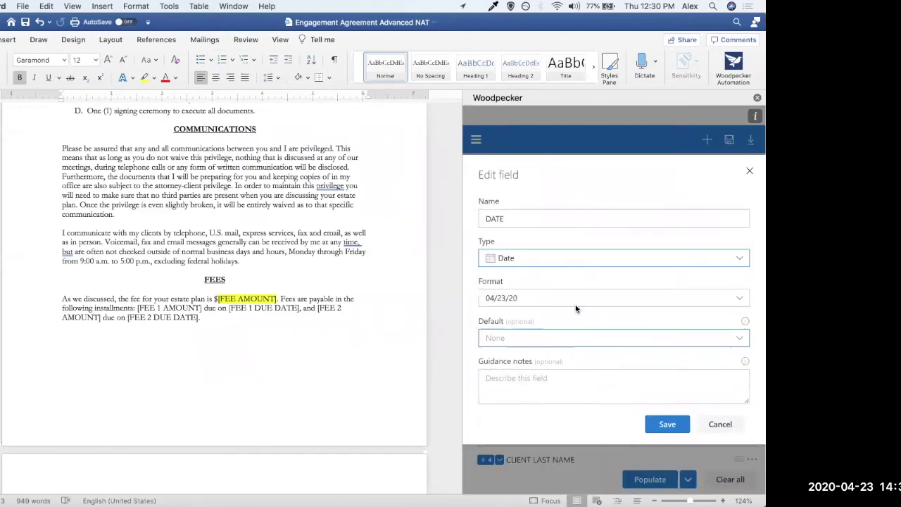
pyautogui.click(666, 424)
# Set DATE to April 24, 2020 and check the calculated FEE 1 DUE DATE
pyautogui.click(582, 185)
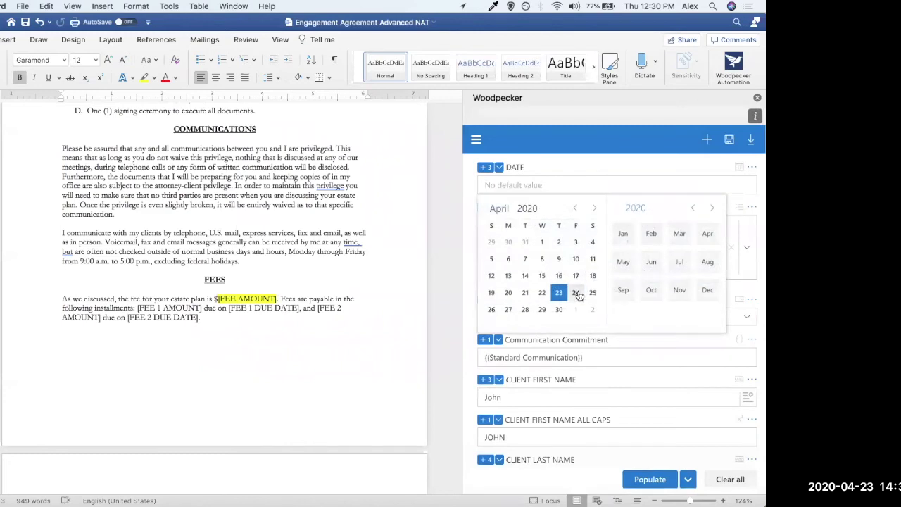
pyautogui.click(577, 293)
pyautogui.scroll(-2, 579, 294)
pyautogui.scroll(-10, 579, 294)
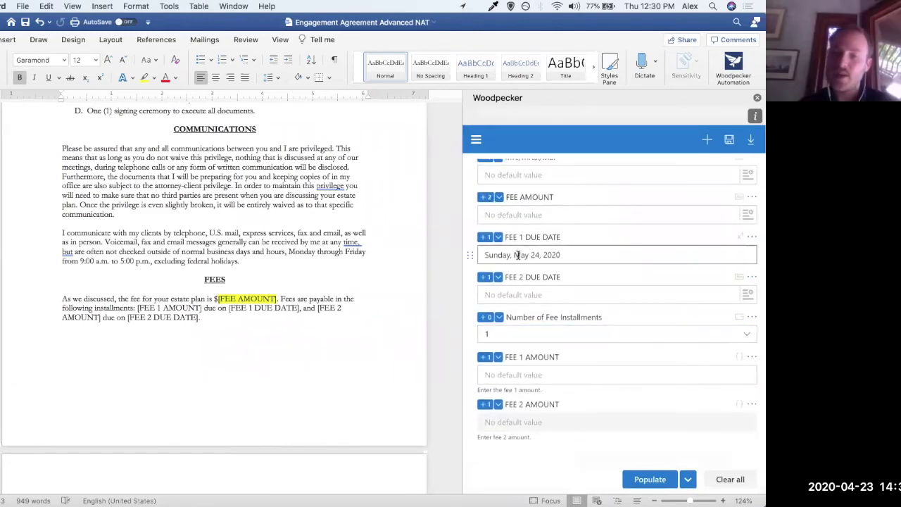
# Move the DATE field directly above FEE AMOUNT and set it to 05/02/20 to test FEE 1 DUE DATE
pyautogui.scroll(10, 539, 258)
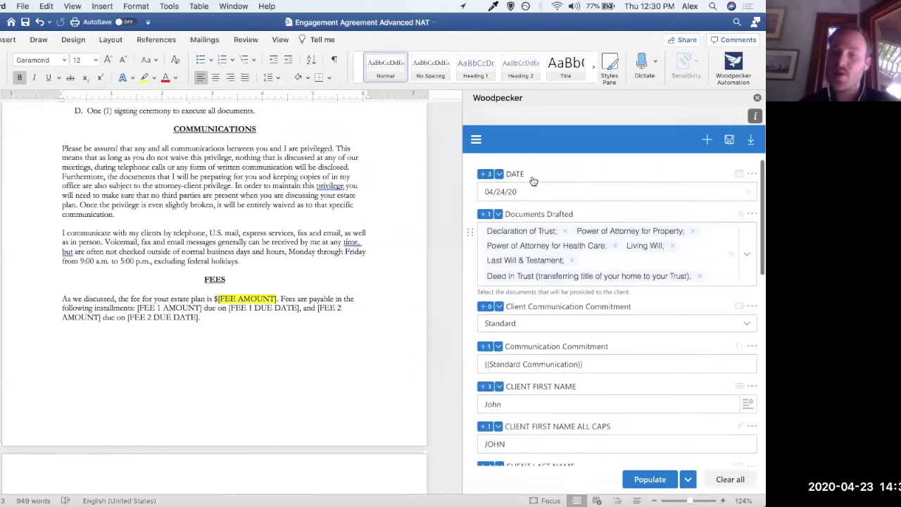
pyautogui.moveTo(469, 187); pyautogui.dragTo(496, 187)
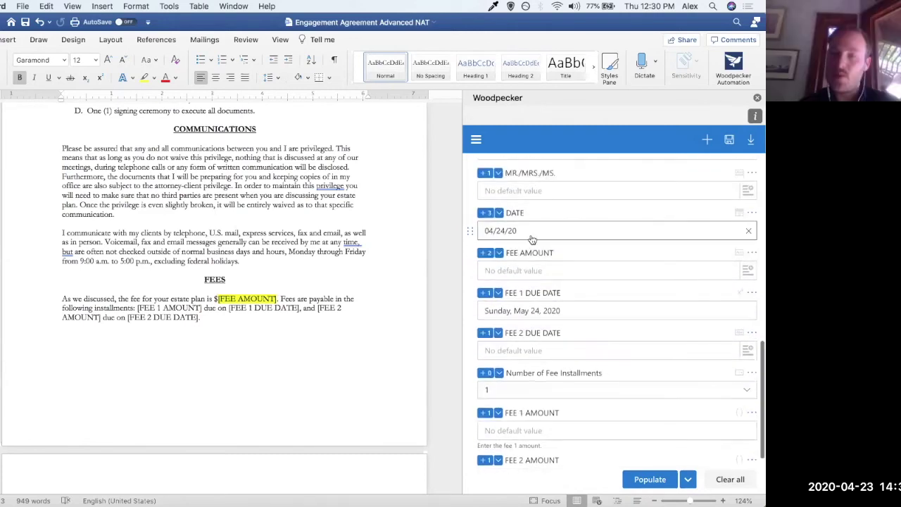
pyautogui.click(531, 233)
pyautogui.click(591, 361)
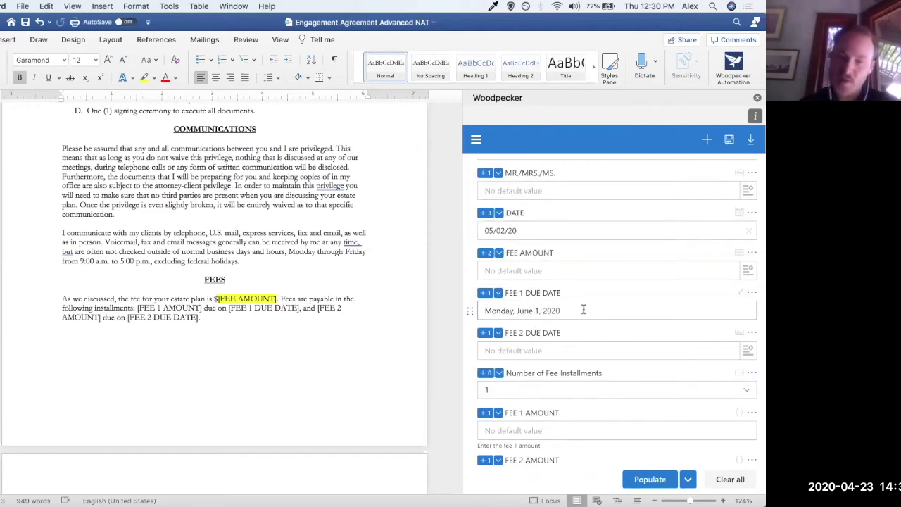
pyautogui.scroll(-2, 539, 317)
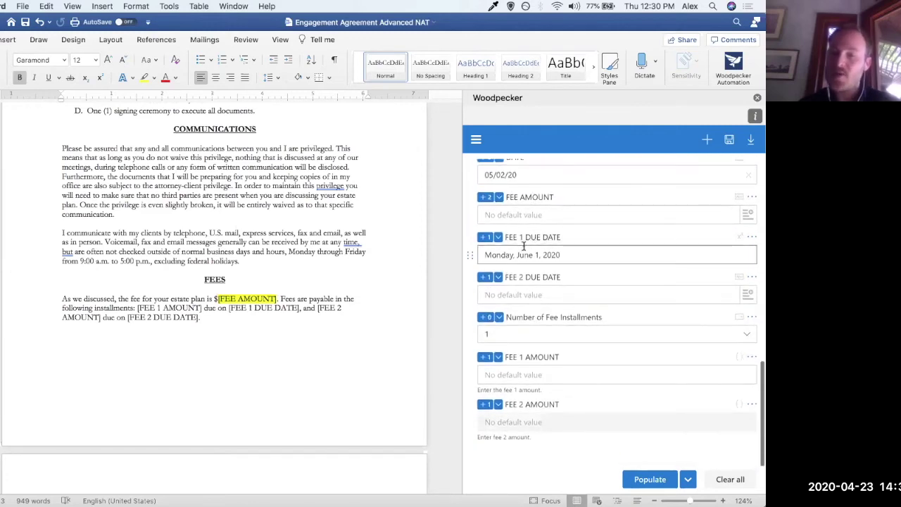
pyautogui.scroll(1, 531, 254)
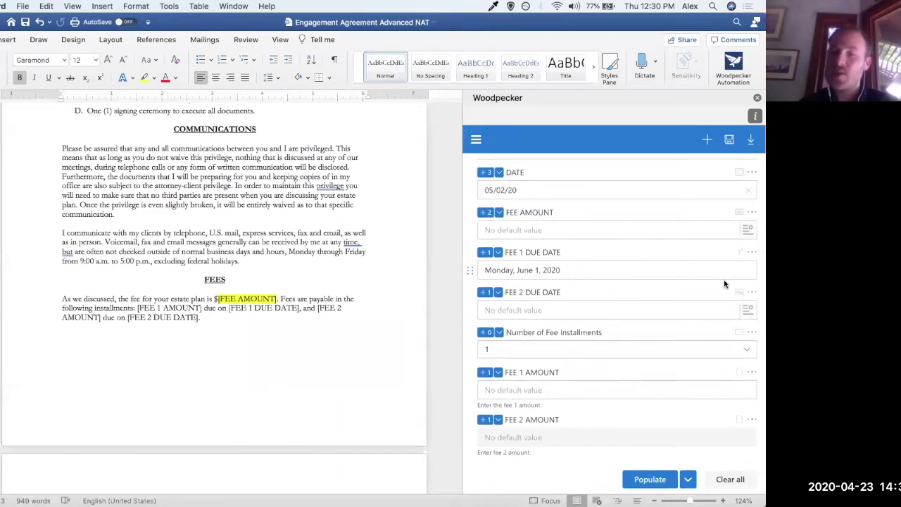
# Edit the FEE 2 DUE DATE field and change its type to Formula
pyautogui.click(752, 292)
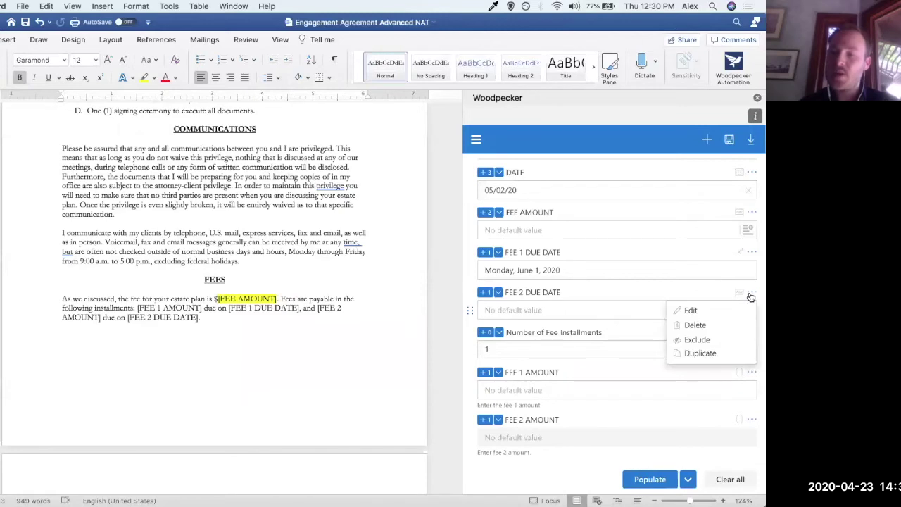
pyautogui.click(693, 312)
pyautogui.click(524, 278)
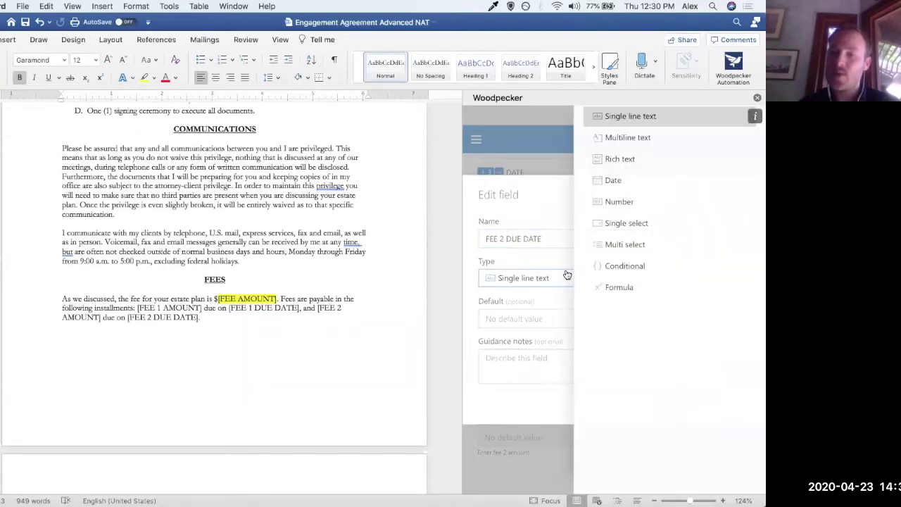
pyautogui.click(610, 288)
# Enter the formula DATEADD({DATE}, 60, "days") for FEE 2 DUE DATE, referencing the existing DATE field
pyautogui.click(556, 304)
pyautogui.write('DATEADD(')
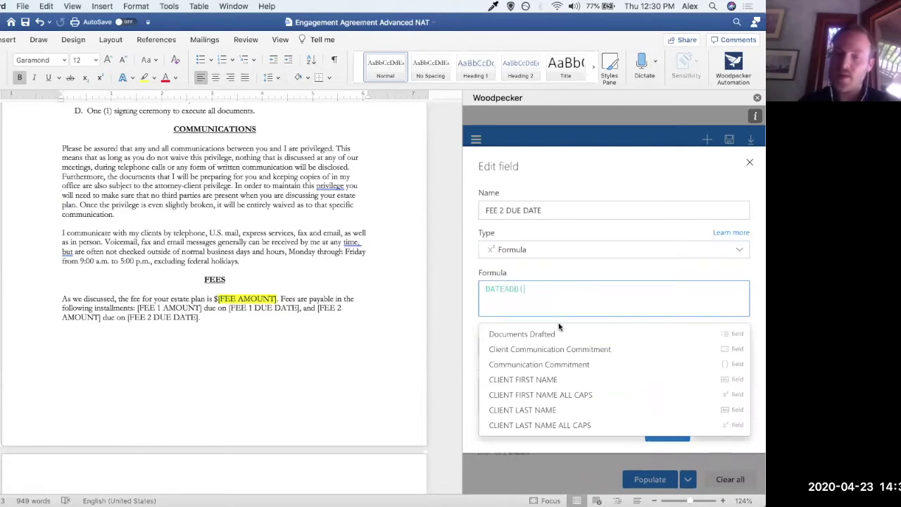
pyautogui.scroll(-3, 556, 370)
pyautogui.scroll(-3, 556, 369)
pyautogui.click(540, 381)
pyautogui.write(', 60, "days')
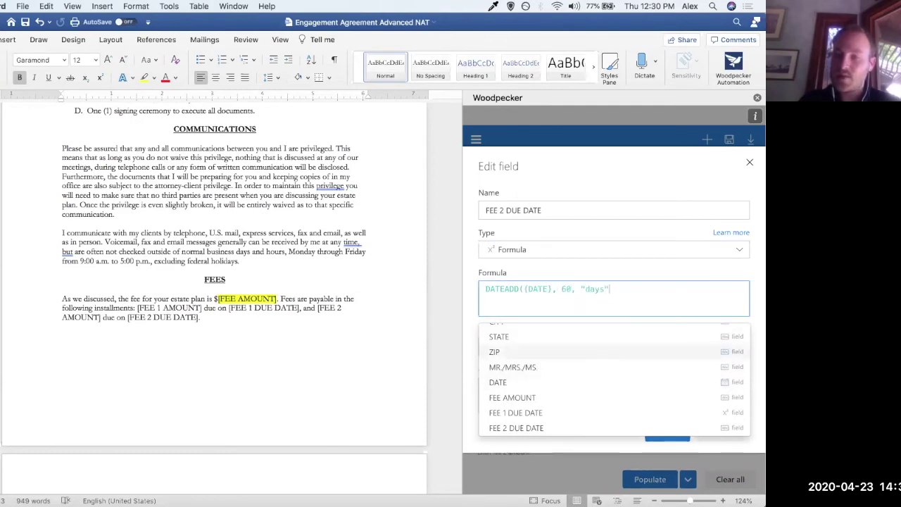
pyautogui.write(')')
pyautogui.click(636, 273)
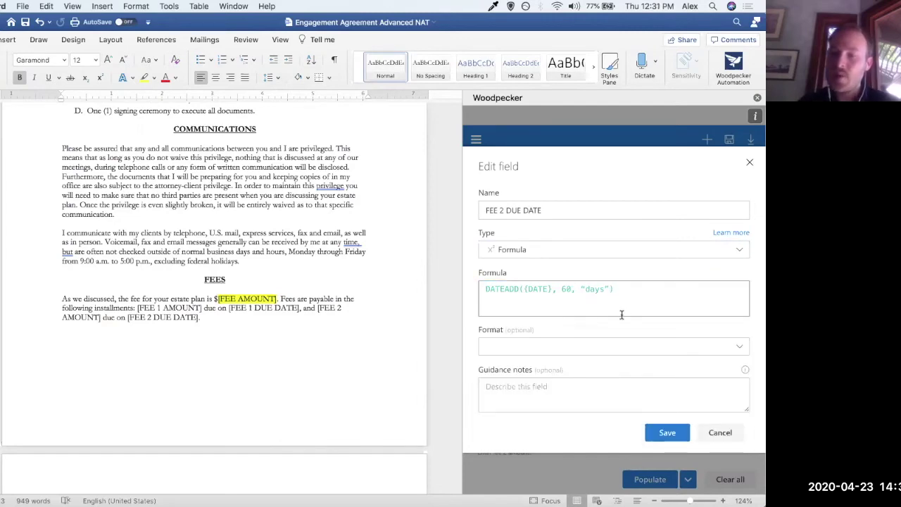
# Set the FEE 2 DUE DATE format to the "Thursday, April 23, 2020" style and save the field
pyautogui.click(601, 347)
pyautogui.click(633, 398)
pyautogui.click(658, 435)
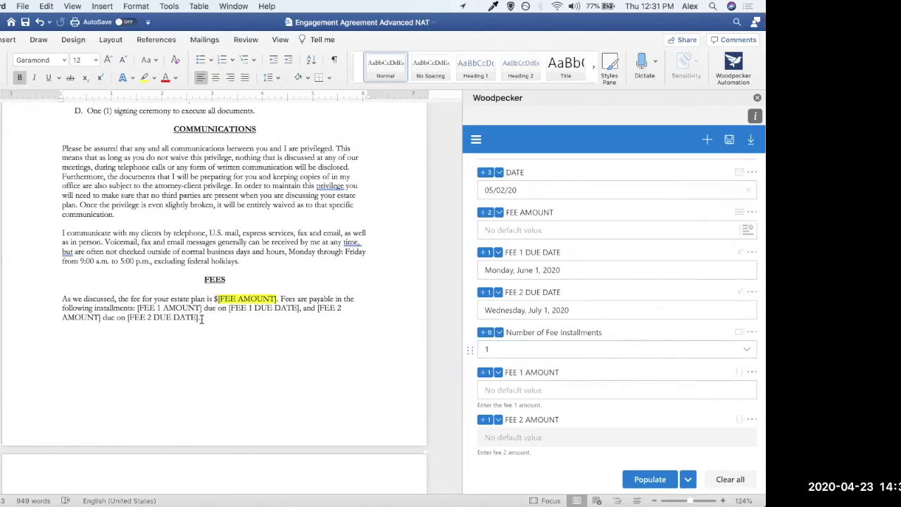
# Color the installment text in the FEES paragraph red, from [FEE 1 AMOUNT] through [FEE 2 DUE DATE]
pyautogui.moveTo(202, 318); pyautogui.dragTo(145, 314)
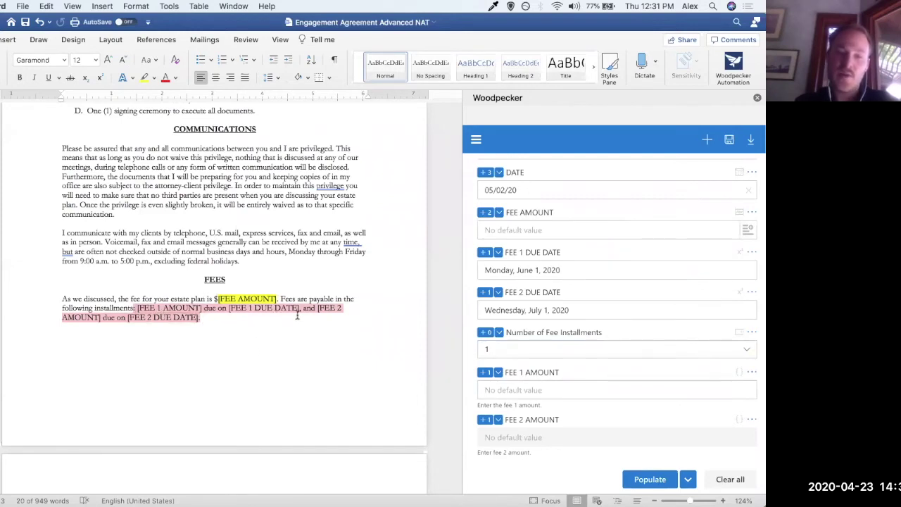
pyautogui.click(218, 319)
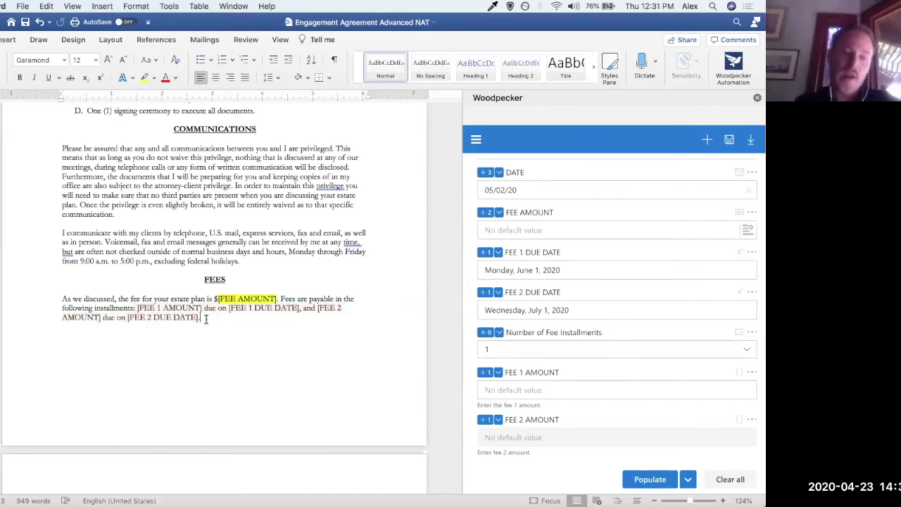
pyautogui.click(233, 327)
pyautogui.click(224, 320)
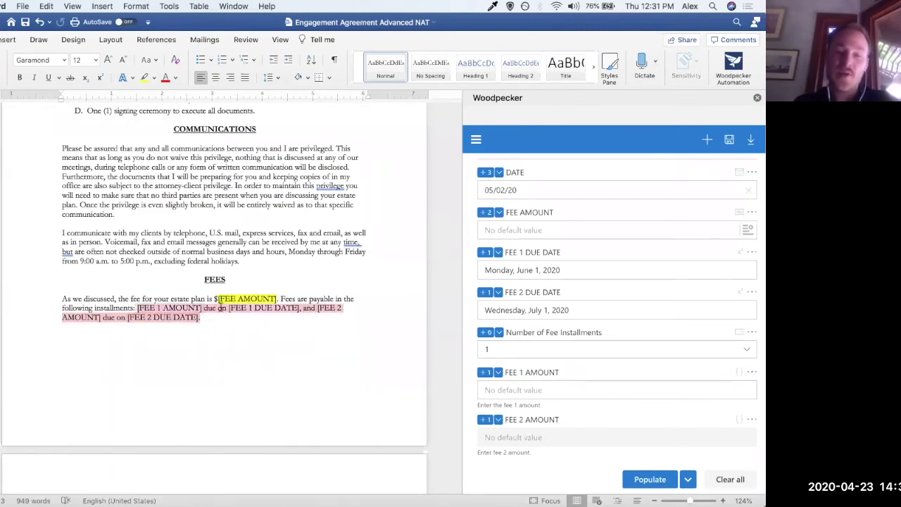
pyautogui.click(230, 321)
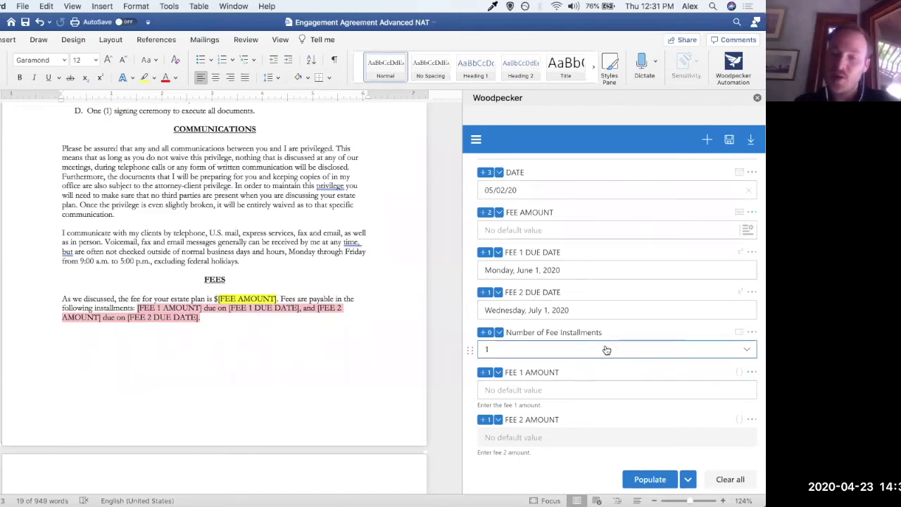
# Create a new field named Fee Sentence with the type Conditional
pyautogui.click(707, 140)
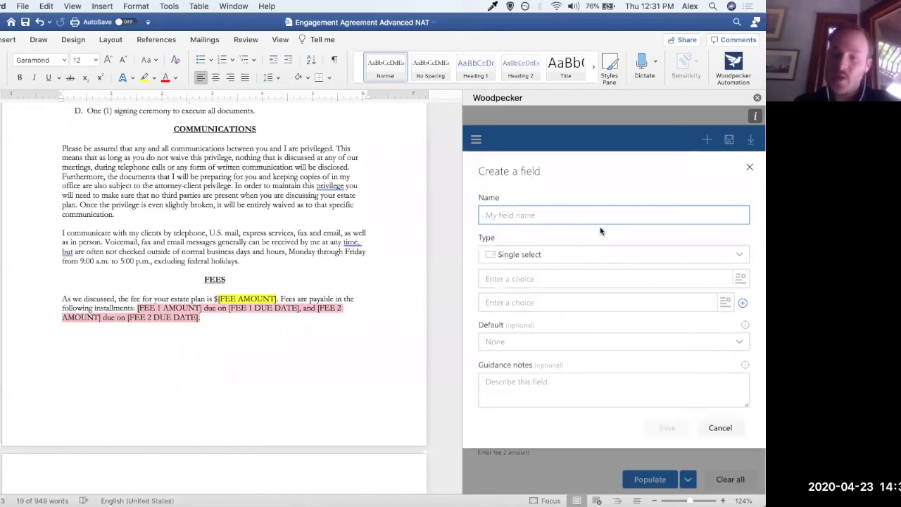
pyautogui.write('Fee Sentence')
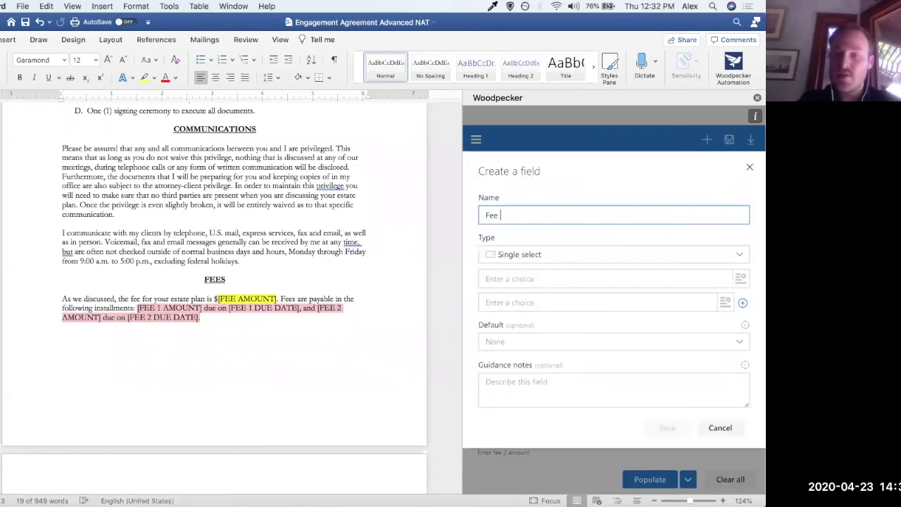
pyautogui.click(603, 255)
pyautogui.click(619, 266)
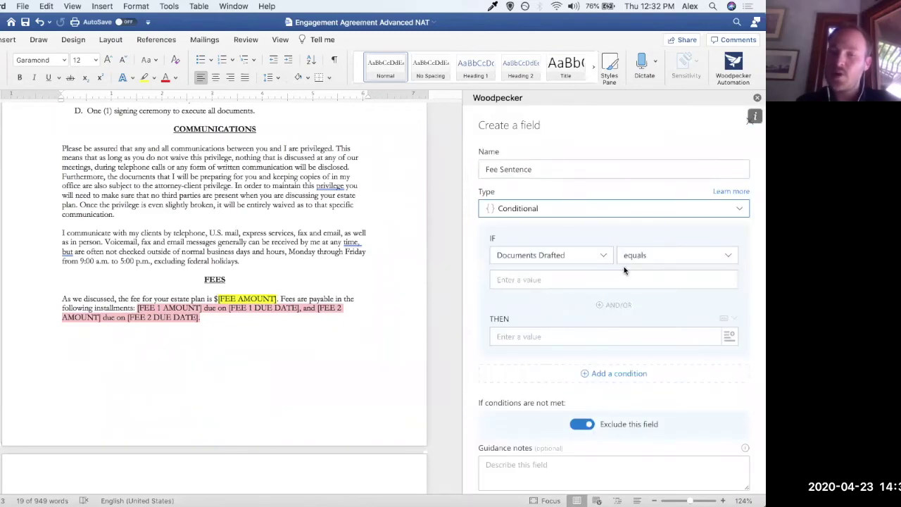
# Set the Fee Sentence field's IF condition to Number of Fee Installments equals 1
pyautogui.click(575, 257)
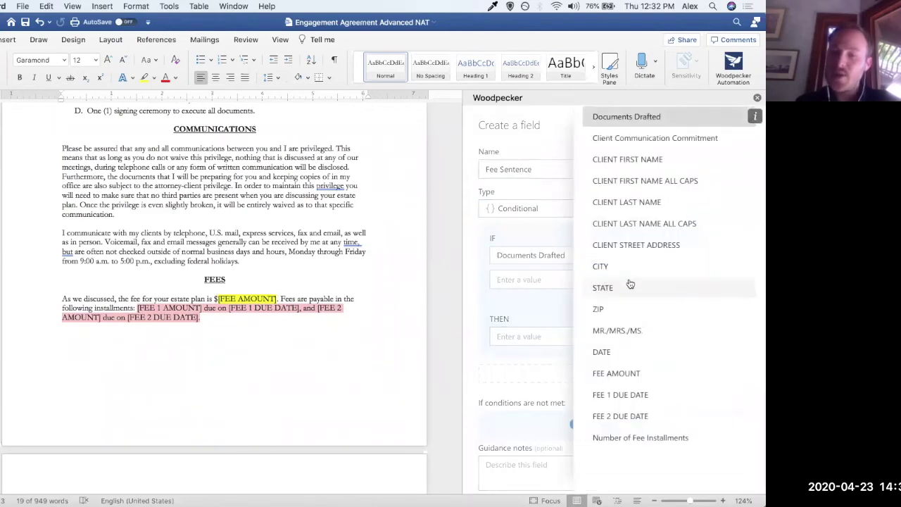
pyautogui.click(640, 437)
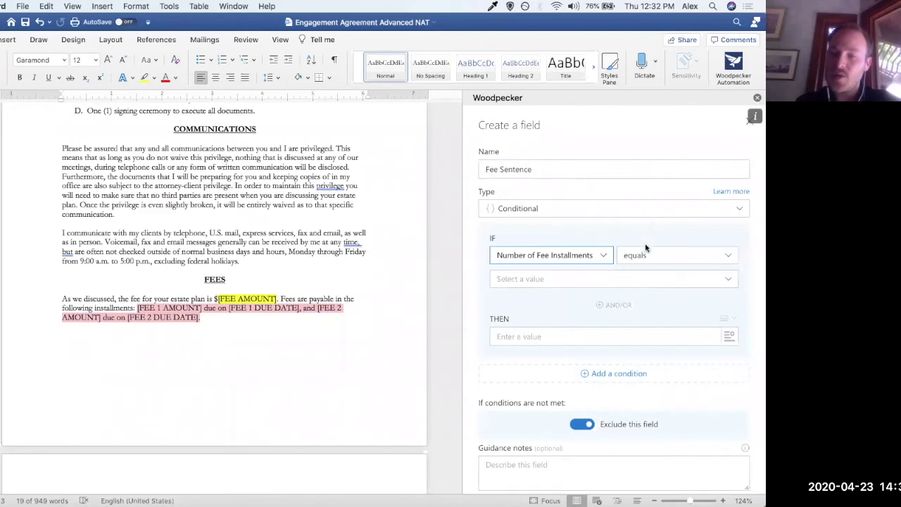
pyautogui.click(643, 258)
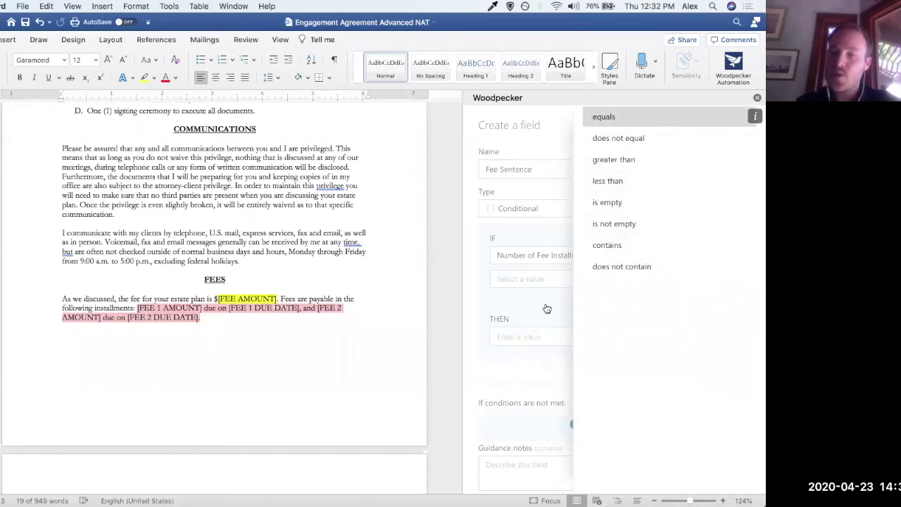
pyautogui.click(608, 119)
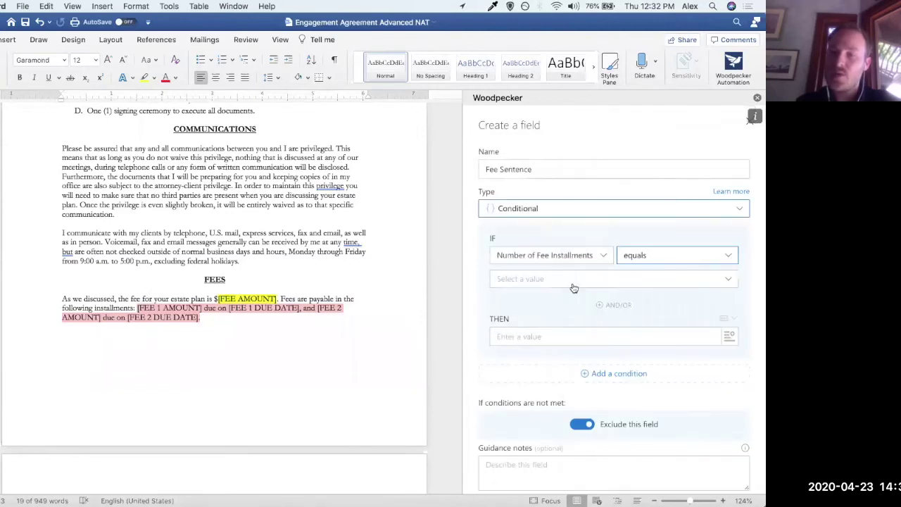
pyautogui.click(573, 280)
pyautogui.click(593, 119)
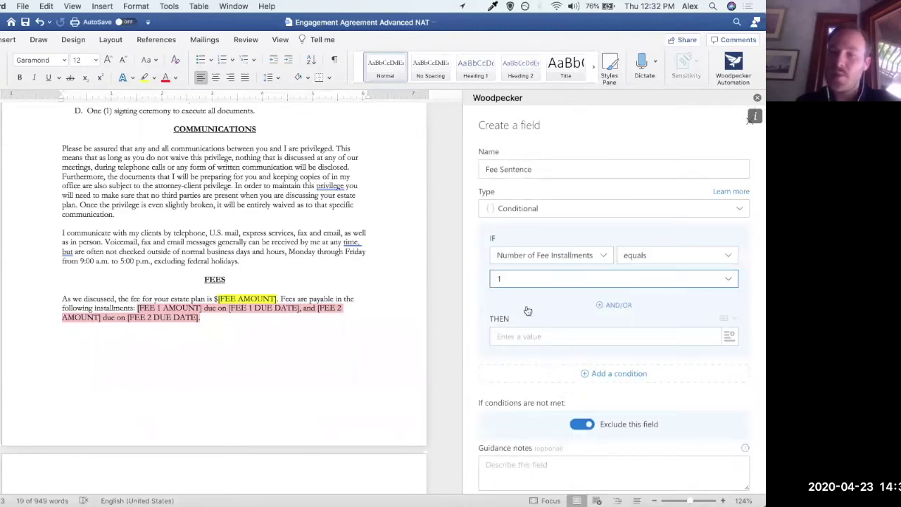
# Copy the installment text from [FEE 1 AMOUNT] through [FEE 2 DUE DATE]. in the FEES paragraph into the condition's THEN value
pyautogui.click(566, 338)
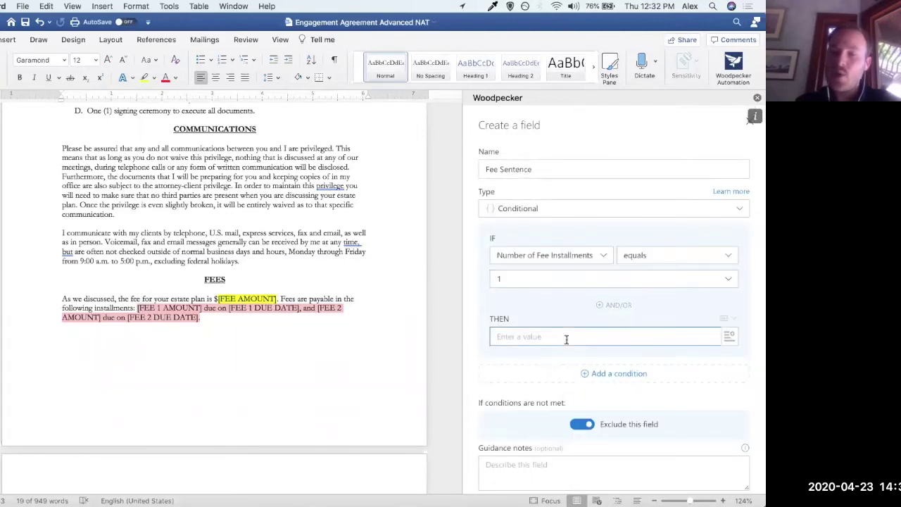
pyautogui.click(207, 318)
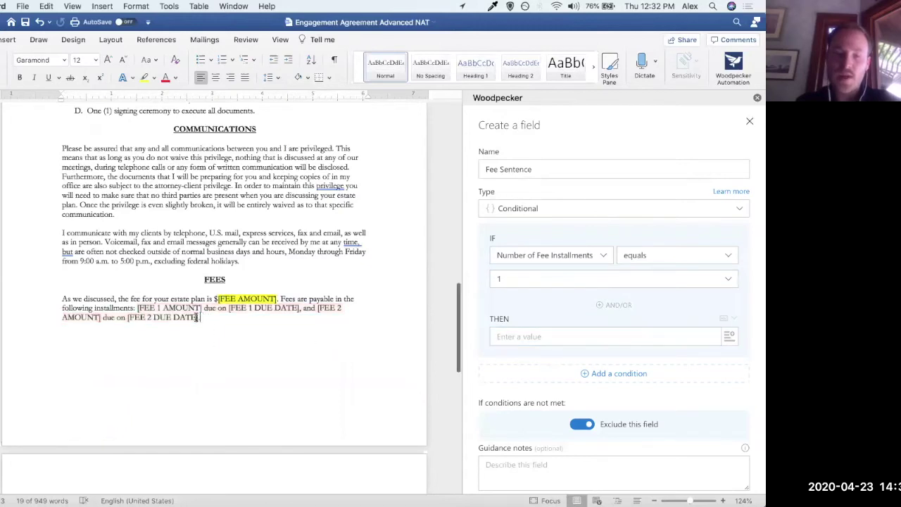
pyautogui.moveTo(201, 318); pyautogui.dragTo(139, 307)
pyautogui.press('super+c')
pyautogui.click(550, 339)
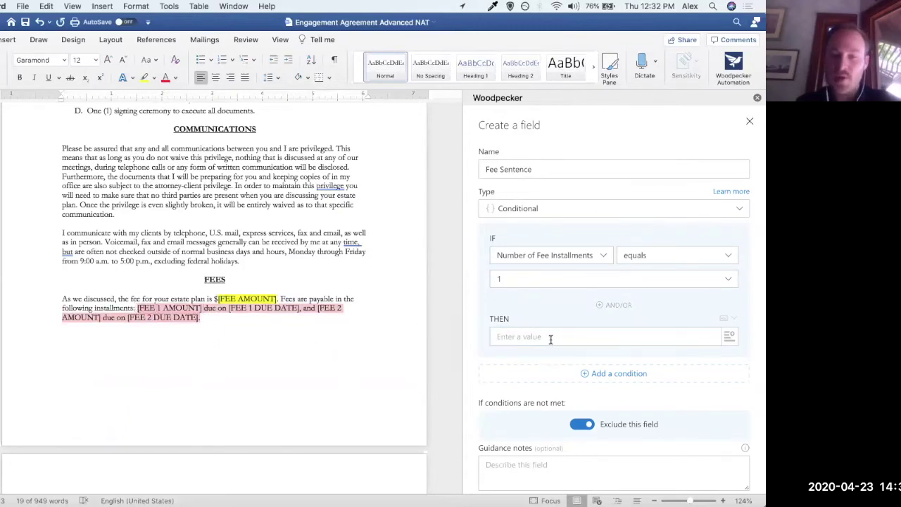
pyautogui.press('super+v')
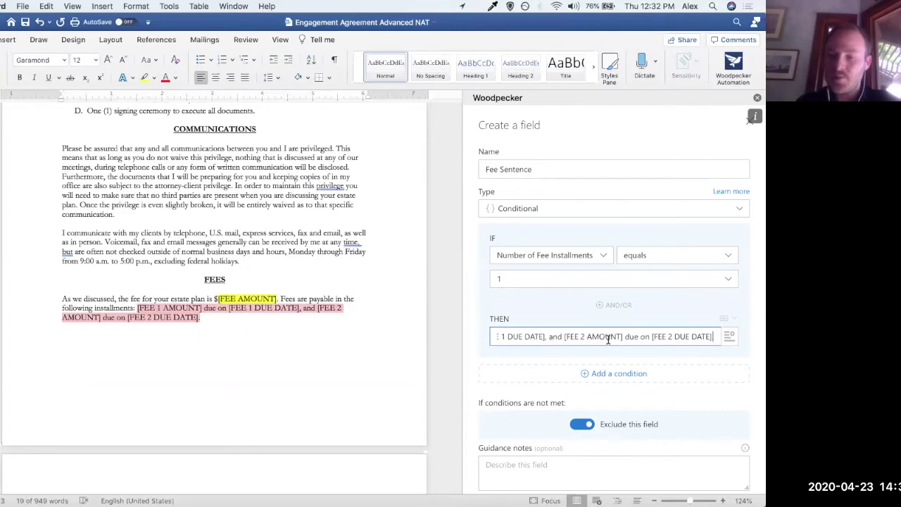
# Delete ", and [FEE 2 AMOUNT] due on [FEE 2 DUE DATE]" from the THEN text, keeping the final period
pyautogui.press('super+Left')
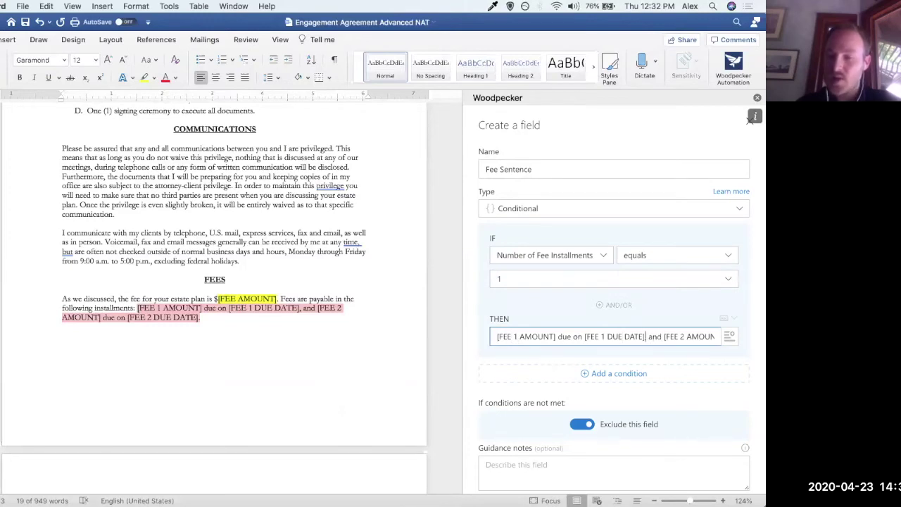
pyautogui.hotkey('shift', 'Right')
pyautogui.hotkey('shift', 'Right')
pyautogui.hotkey('shift', 'Right')
pyautogui.hotkey('shift', 'Right')
pyautogui.hotkey('shift', 'Right')
pyautogui.hotkey('shift', 'Right')
pyautogui.hotkey('shift', 'Right')
pyautogui.hotkey('shift', 'Right')
pyautogui.hotkey('shift', 'Right')
pyautogui.hotkey('shift', 'Right')
pyautogui.hotkey('shift', 'Right')
pyautogui.hotkey('shift', 'Right')
pyautogui.hotkey('shift', 'Right')
pyautogui.hotkey('shift', 'Right')
pyautogui.hotkey('shift', 'Right')
pyautogui.hotkey('shift', 'Right')
pyautogui.hotkey('shift', 'Right')
pyautogui.hotkey('shift', 'Right')
pyautogui.hotkey('shift', 'Right')
pyautogui.hotkey('shift', 'Right')
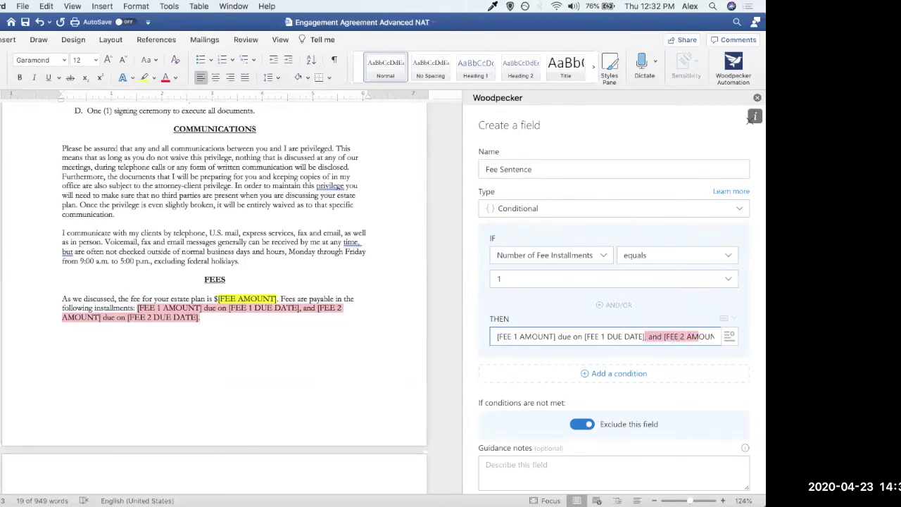
pyautogui.hotkey('shift', 'Right')
pyautogui.hotkey('shift', 'Right')
pyautogui.hotkey('shift', 'Right')
pyautogui.hotkey('shift', 'Right')
pyautogui.hotkey('shift', 'Right')
pyautogui.hotkey('shift', 'Right')
pyautogui.hotkey('shift', 'Right')
pyautogui.hotkey('shift', 'Right')
pyautogui.hotkey('shift', 'Right')
pyautogui.hotkey('shift', 'Right')
pyautogui.hotkey('shift', 'Right')
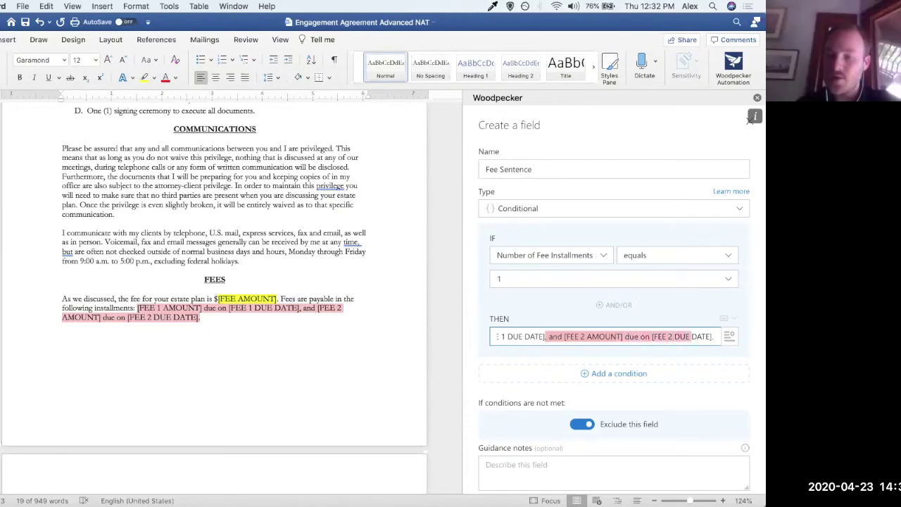
pyautogui.press('BackSpace')
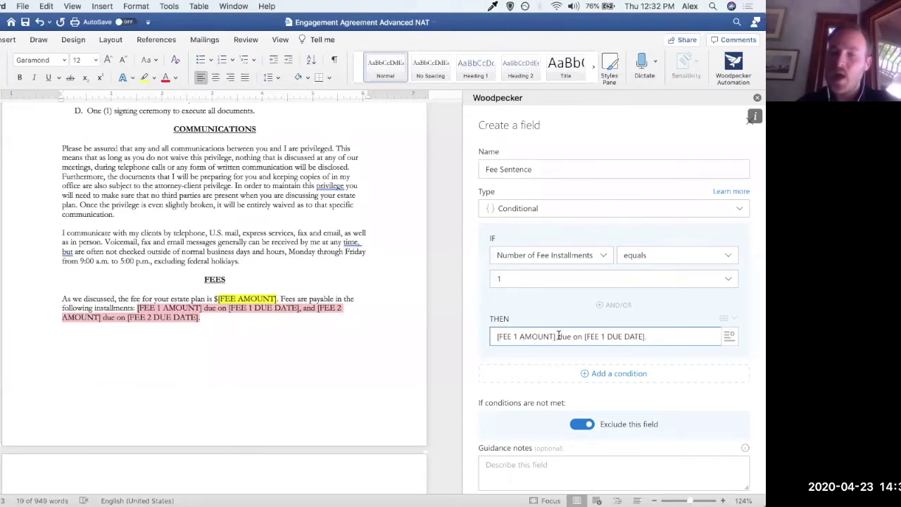
# Replace the bracketed [FEE 1 AMOUNT] text in the THEN value with a reference to the FEE 1 AMOUNT field
pyautogui.moveTo(555, 336); pyautogui.dragTo(497, 337)
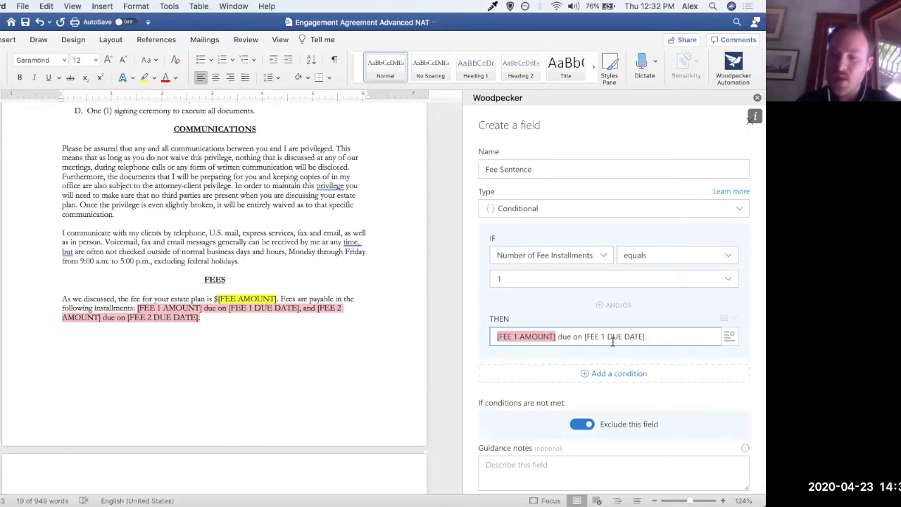
pyautogui.press('BackSpace')
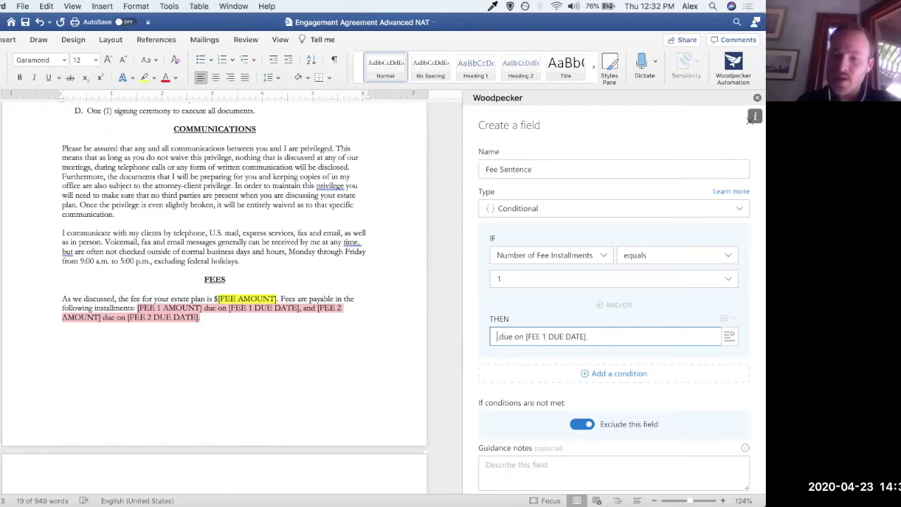
pyautogui.click(729, 338)
pyautogui.scroll(-3, 584, 414)
pyautogui.scroll(-10, 585, 414)
pyautogui.scroll(-5, 584, 414)
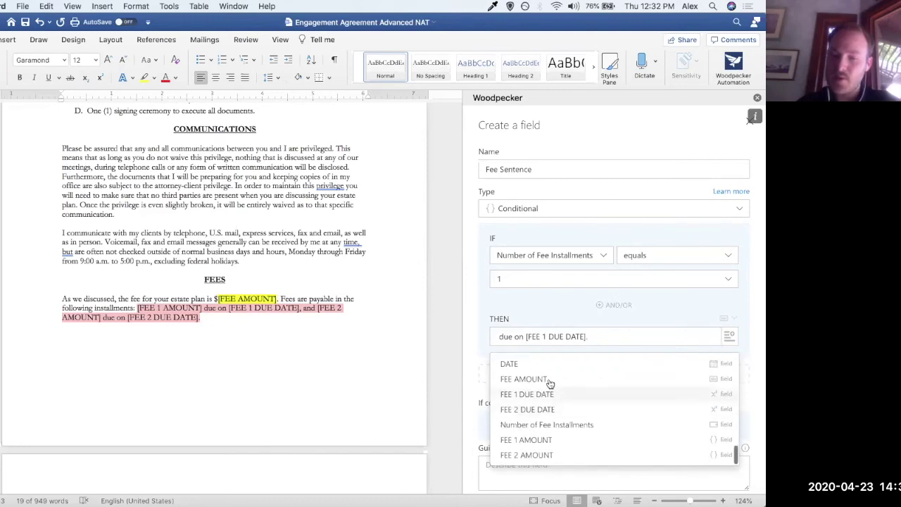
pyautogui.click(548, 440)
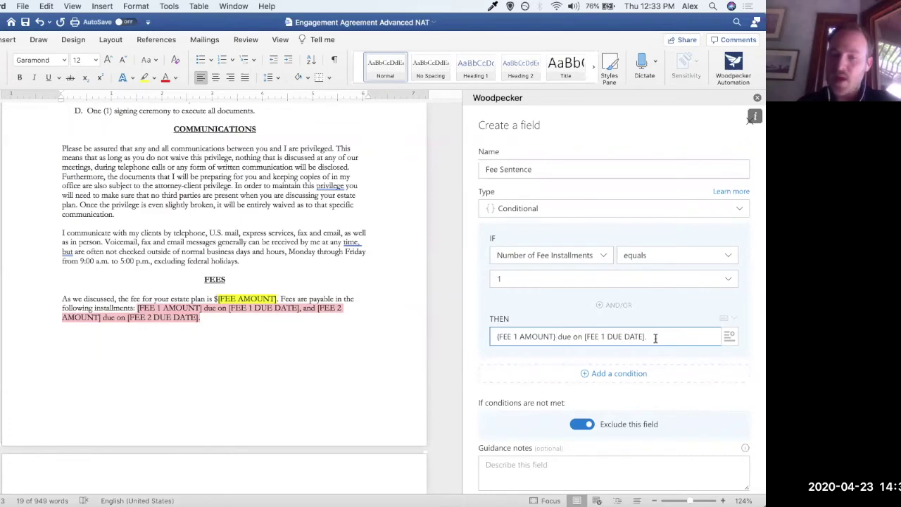
# Replace the bracketed [FEE 1 DUE DATE] text with a reference to the FEE 1 DUE DATE field, ending with a period
pyautogui.moveTo(645, 337); pyautogui.dragTo(585, 338)
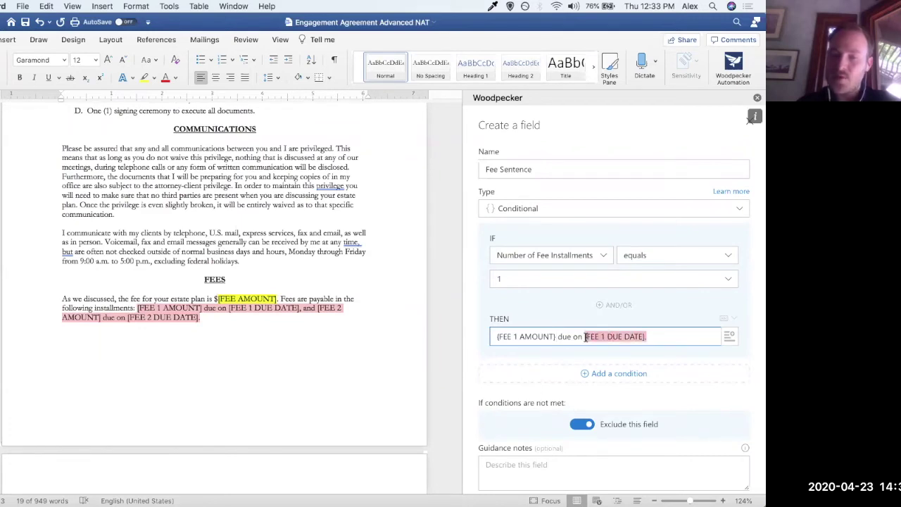
pyautogui.press('BackSpace')
pyautogui.click(730, 340)
pyautogui.scroll(-10, 619, 419)
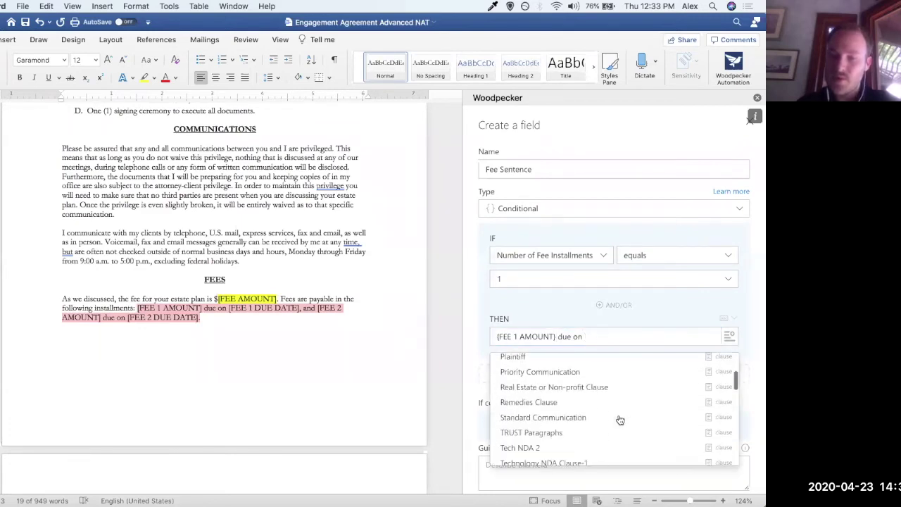
pyautogui.scroll(-10, 620, 420)
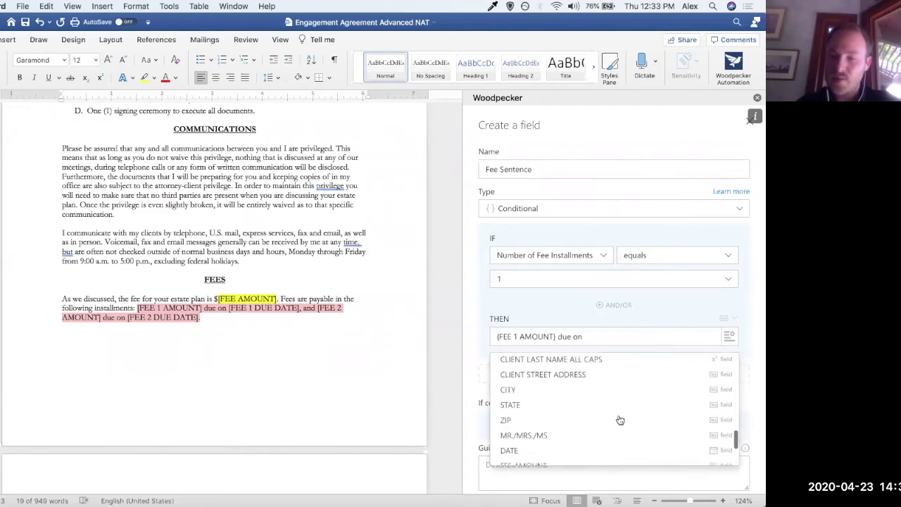
pyautogui.click(565, 407)
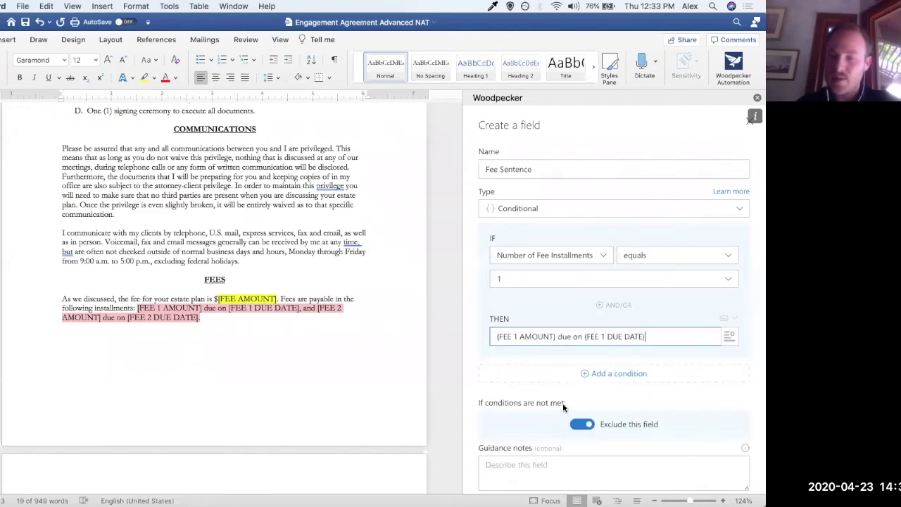
pyautogui.write('.')
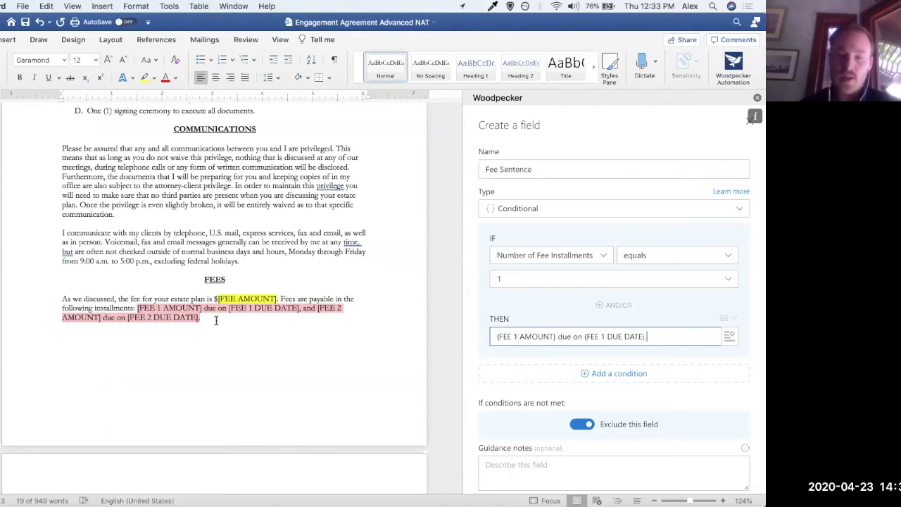
# Add a second condition to Fee Sentence with Number of Fee Installments equals 2
pyautogui.scroll(-1, 618, 338)
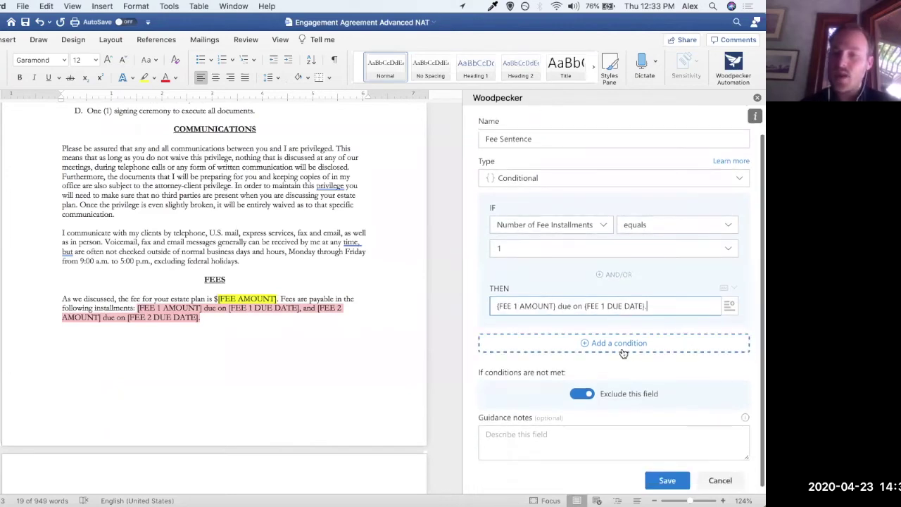
pyautogui.click(622, 347)
pyautogui.click(563, 365)
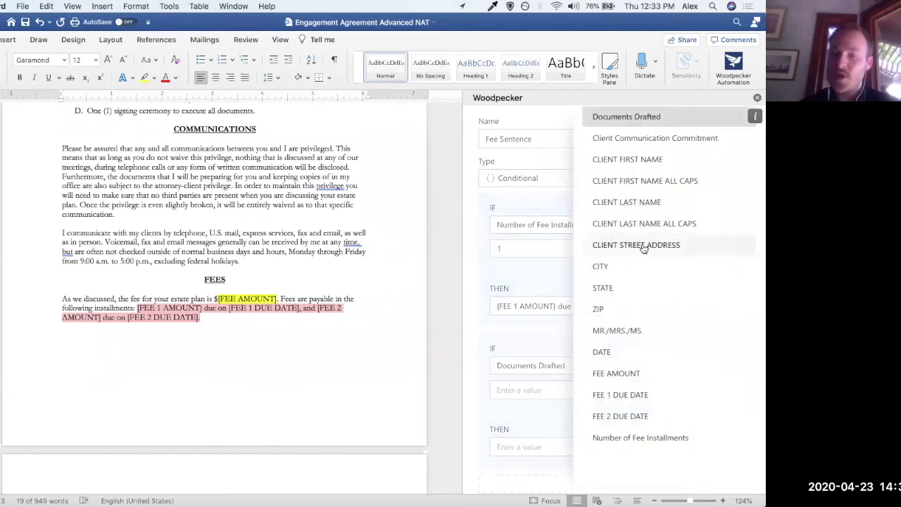
pyautogui.click(662, 440)
pyautogui.click(619, 389)
pyautogui.click(626, 143)
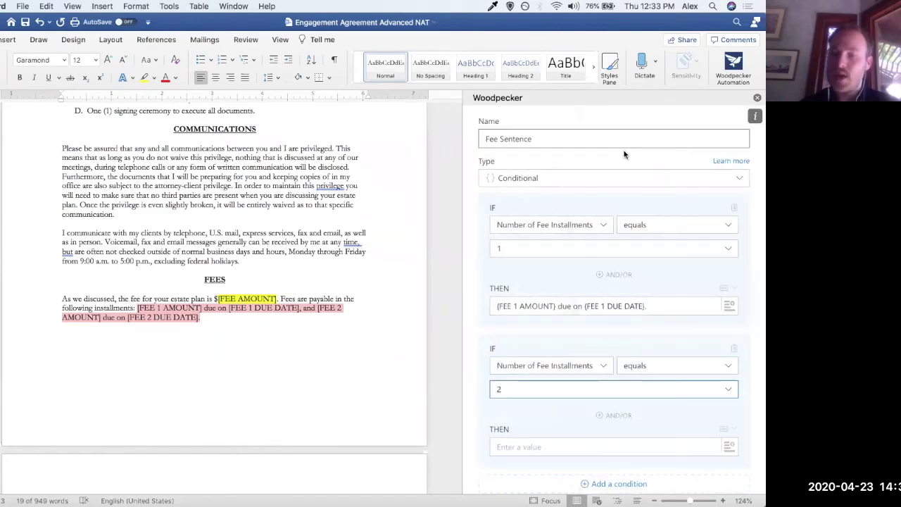
# Paste the full copied installment text for both fees into the second condition's THEN value
pyautogui.scroll(-2, 563, 380)
pyautogui.click(550, 385)
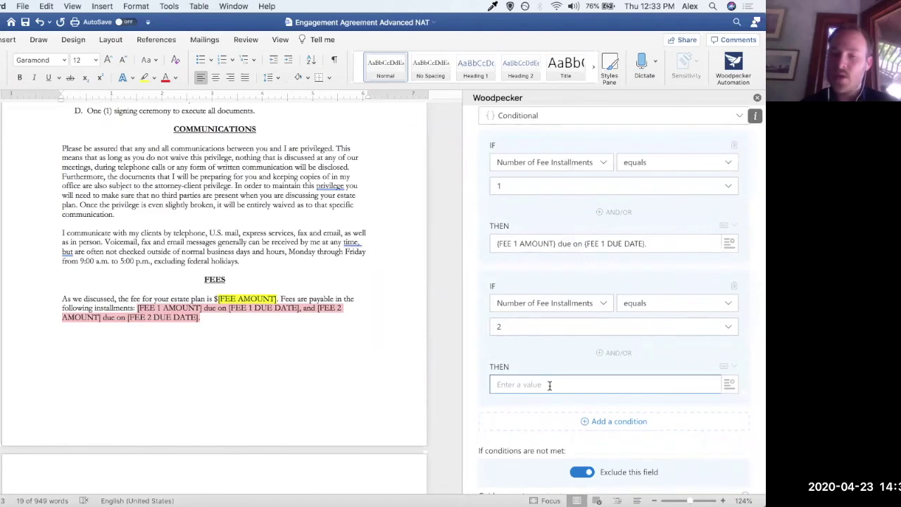
pyautogui.write('[FEE 1 AMOUNT] due on [FEE 1 DUE DATE], and [FEE 2 AMOUNT] due on [FEE 2 DUE DATE].')
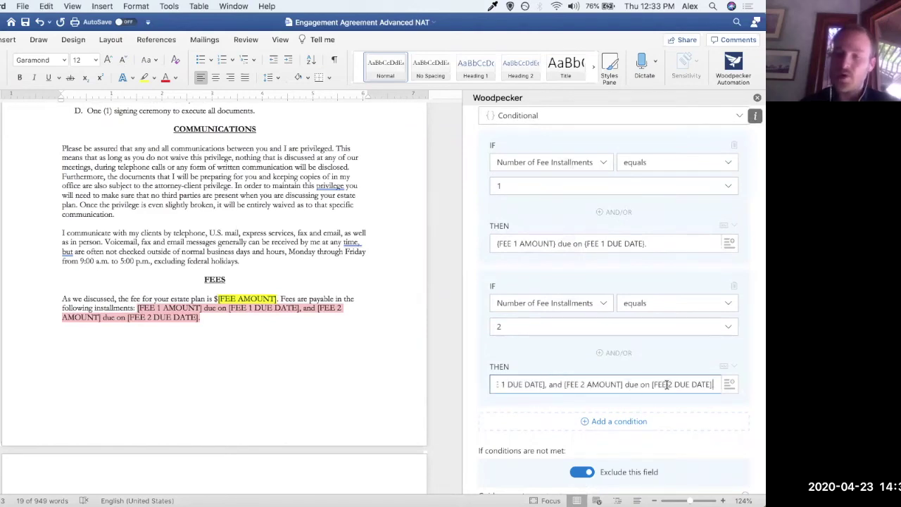
# Replace the bracketed [FEE 1 AMOUNT] text in the second condition's THEN value with a reference to the FEE 1 AMOUNT field
pyautogui.press('super+Left')
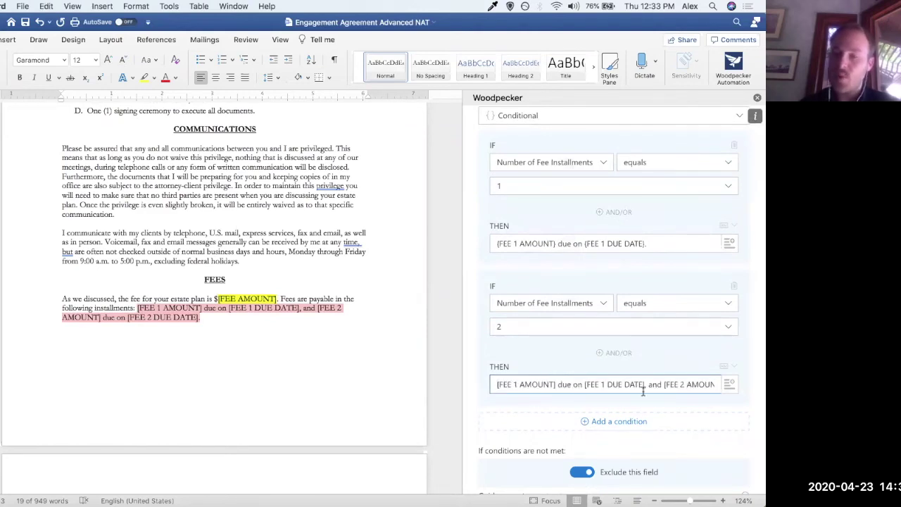
pyautogui.moveTo(556, 385); pyautogui.dragTo(494, 385)
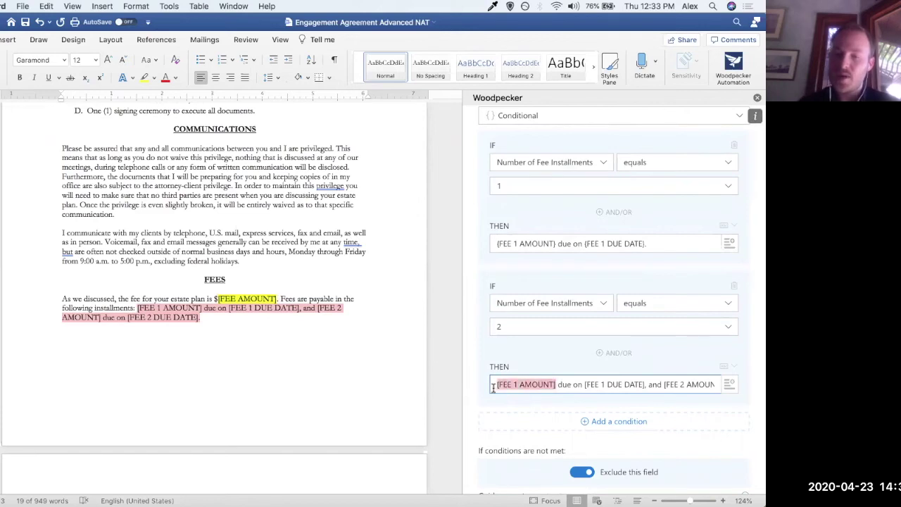
pyautogui.press('BackSpace')
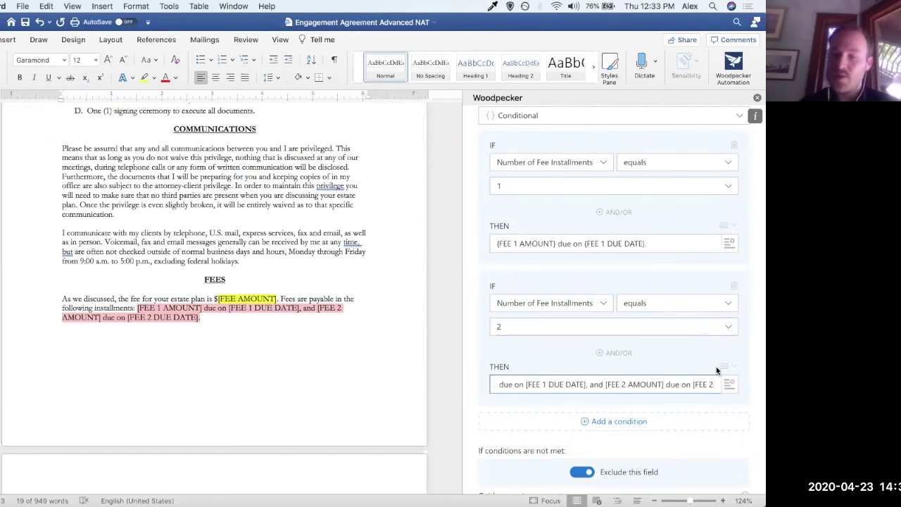
pyautogui.click(730, 385)
pyautogui.scroll(-5, 619, 438)
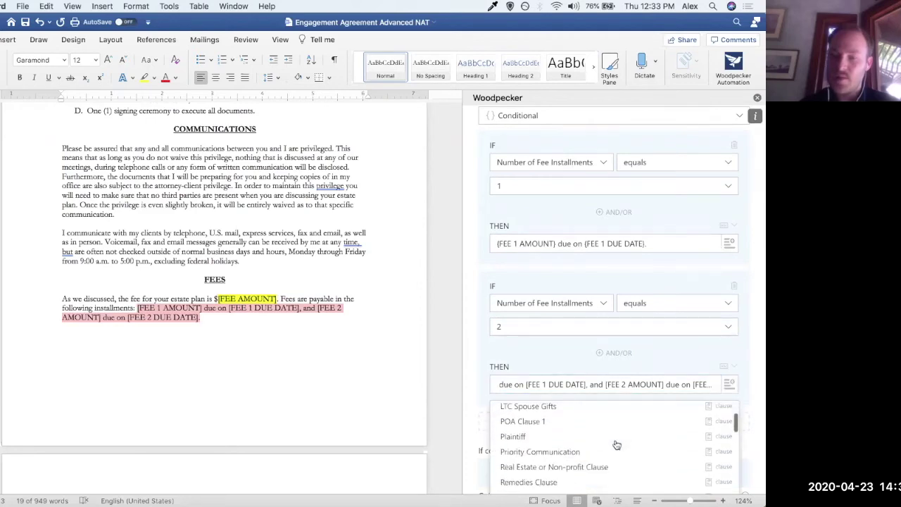
pyautogui.scroll(-2, 668, 402)
pyautogui.scroll(-10, 646, 411)
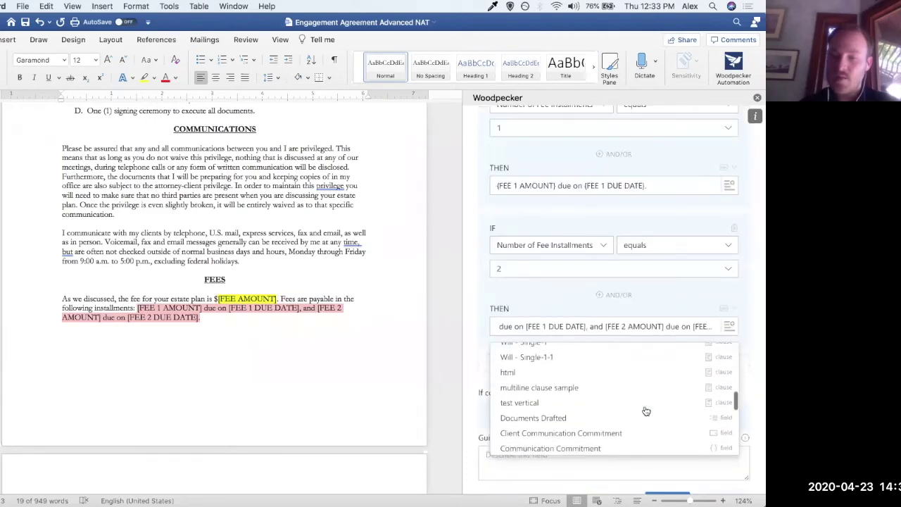
pyautogui.scroll(-5, 644, 410)
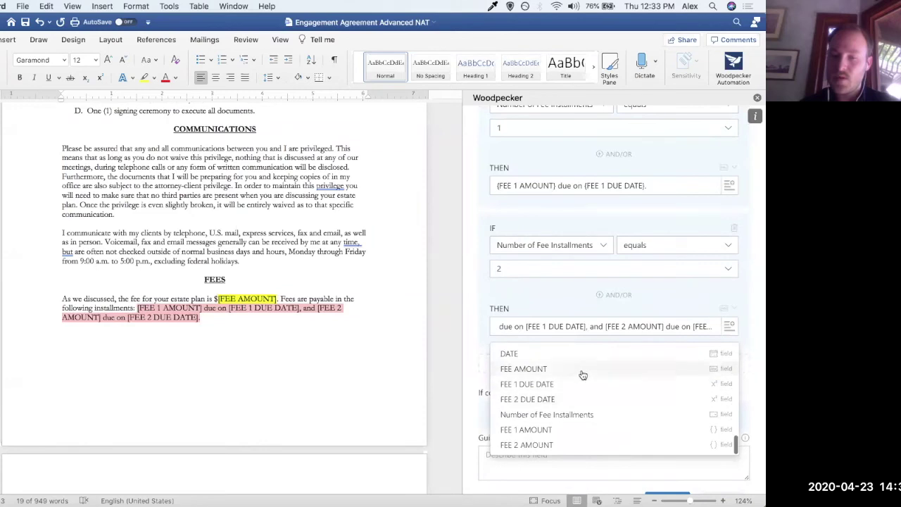
pyautogui.click(577, 432)
# Replace the bracketed [FEE 1 DUE DATE] text in the second condition's THEN value with a reference to the FEE 1 DUE DATE field
pyautogui.moveTo(583, 326); pyautogui.dragTo(647, 326)
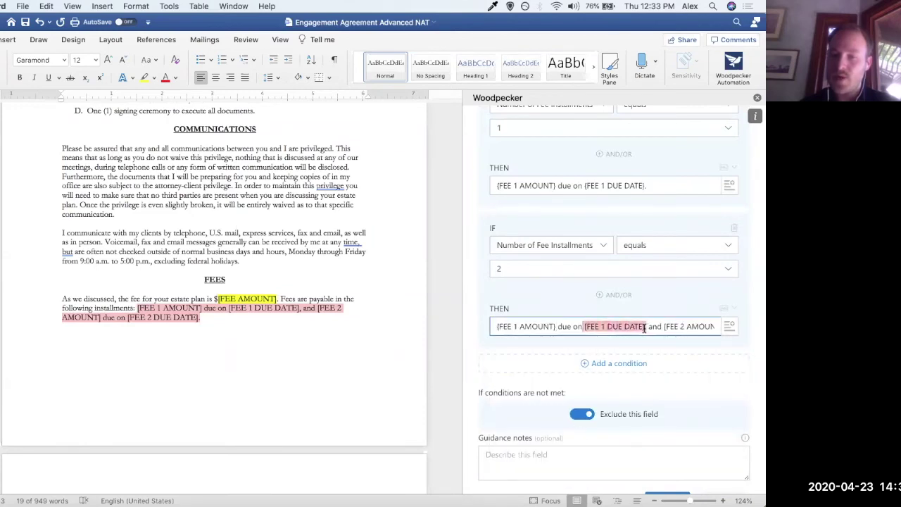
pyautogui.press('BackSpace')
pyautogui.click(729, 327)
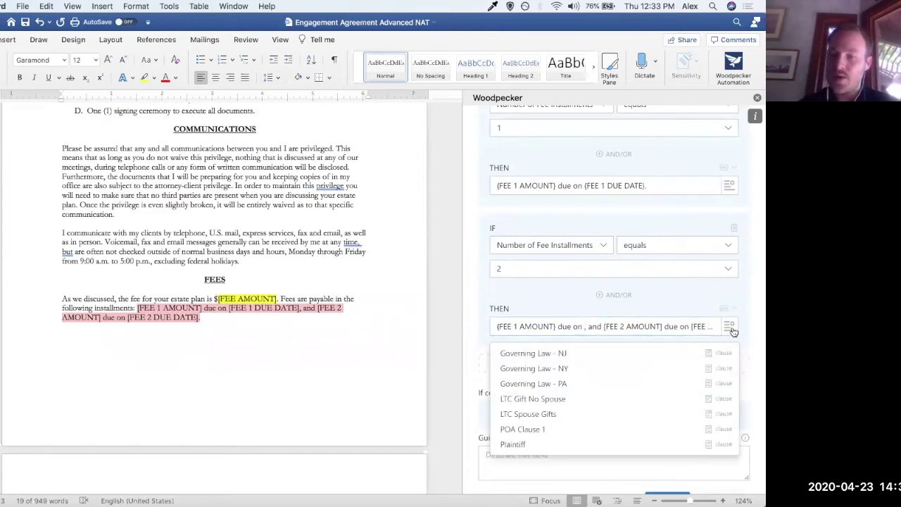
pyautogui.scroll(5, 592, 422)
pyautogui.scroll(-5, 591, 423)
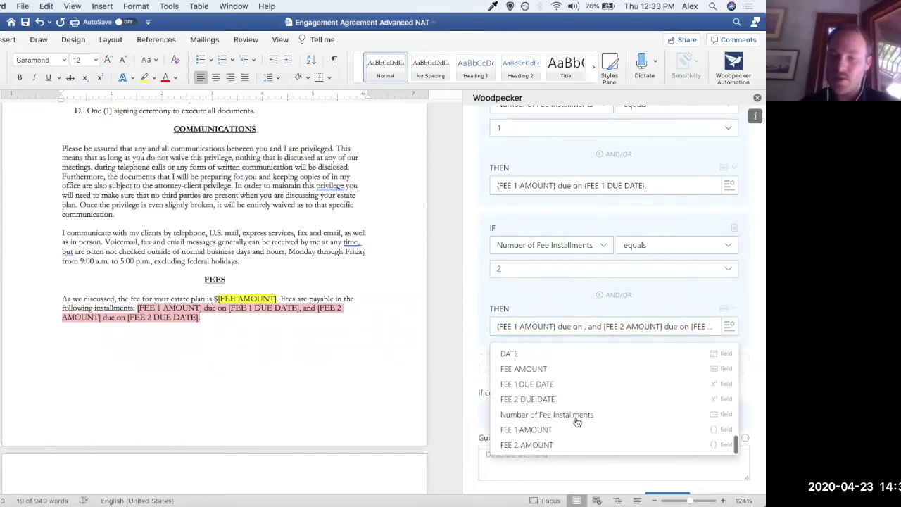
pyautogui.click(577, 388)
# Replace the bracketed [FEE 2 AMOUNT] text in the second condition's THEN value with a reference to the FEE 2 AMOUNT field
pyautogui.moveTo(664, 326); pyautogui.dragTo(713, 326)
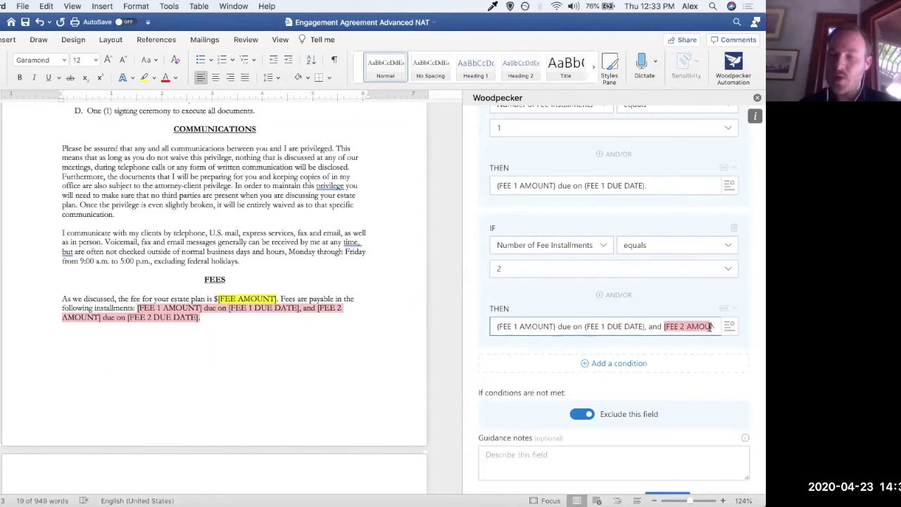
pyautogui.press('BackSpace')
pyautogui.press('BackSpace')
pyautogui.press('BackSpace')
pyautogui.press('BackSpace')
pyautogui.click(729, 326)
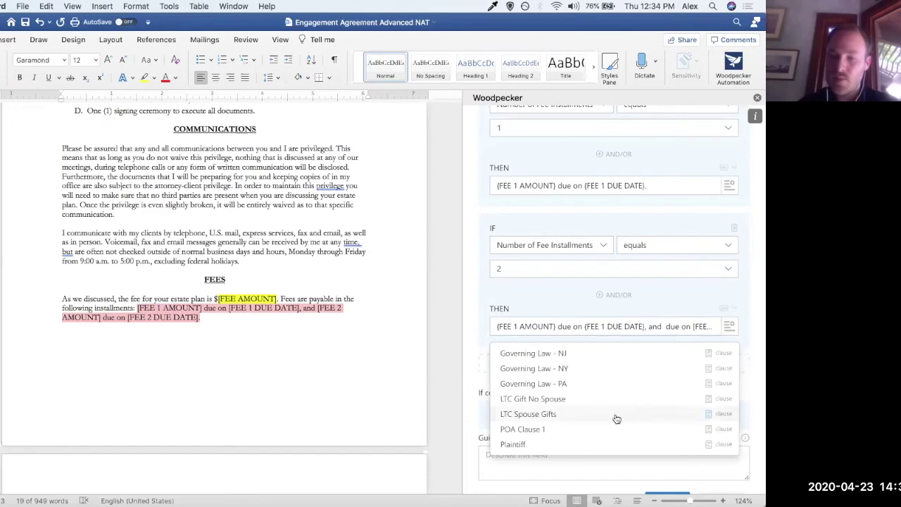
pyautogui.scroll(-15, 616, 419)
pyautogui.scroll(-6, 616, 419)
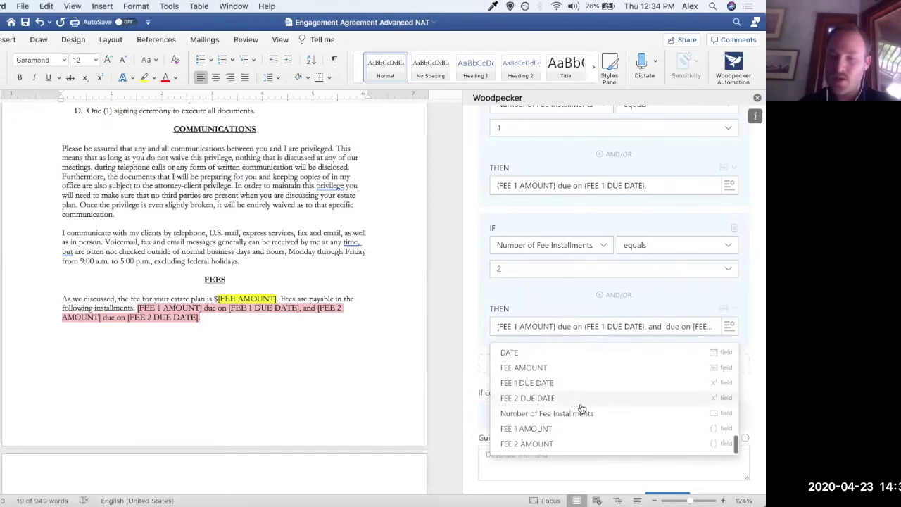
pyautogui.click(567, 444)
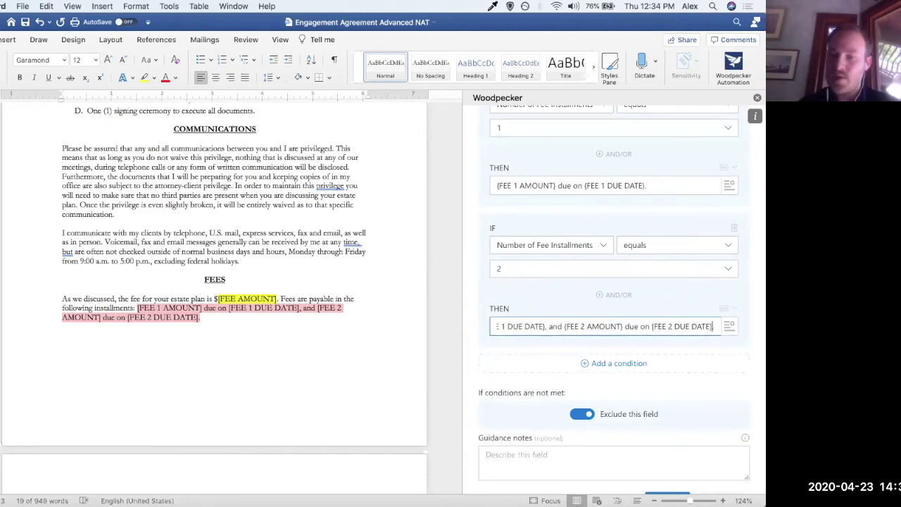
# Replace the bracketed [FEE 2 DUE DATE] text in the second condition's THEN value with a reference to the FEE 2 DUE DATE field
pyautogui.moveTo(656, 326); pyautogui.dragTo(713, 327)
pyautogui.press('BackSpace')
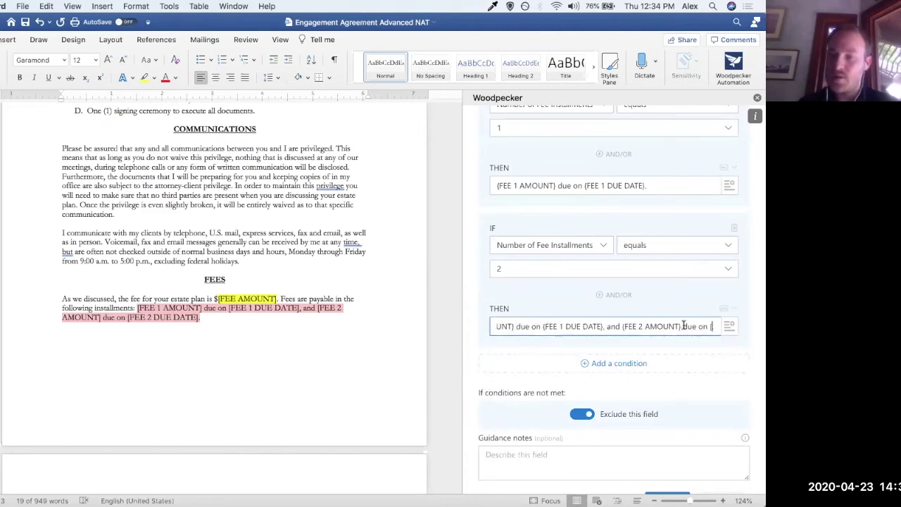
pyautogui.click(729, 326)
pyautogui.scroll(-10, 579, 423)
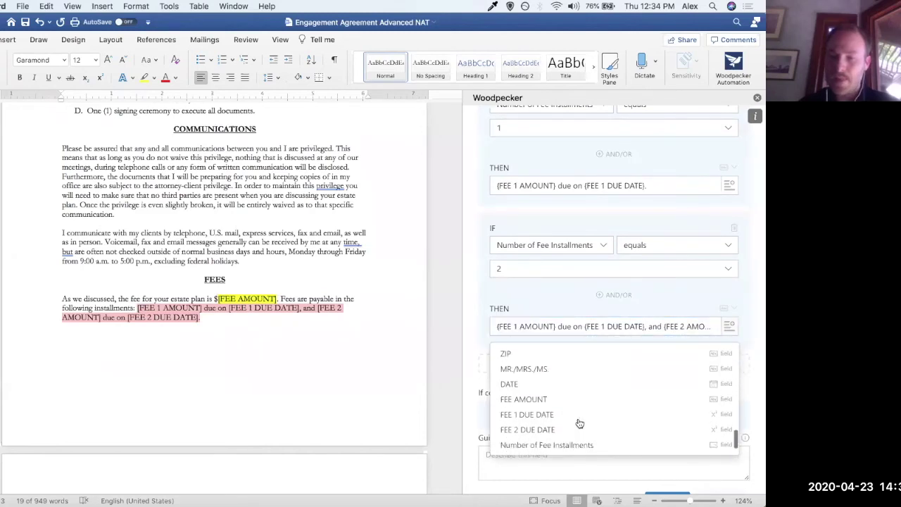
pyautogui.scroll(-1, 577, 422)
pyautogui.click(558, 408)
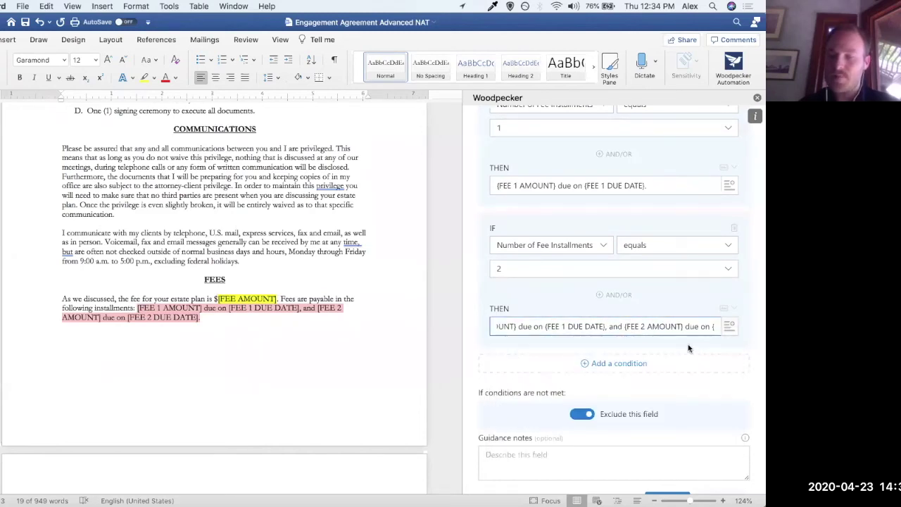
# Deselect the installment text in the document and save the new conditional Fee Sentence field
pyautogui.scroll(3, 648, 325)
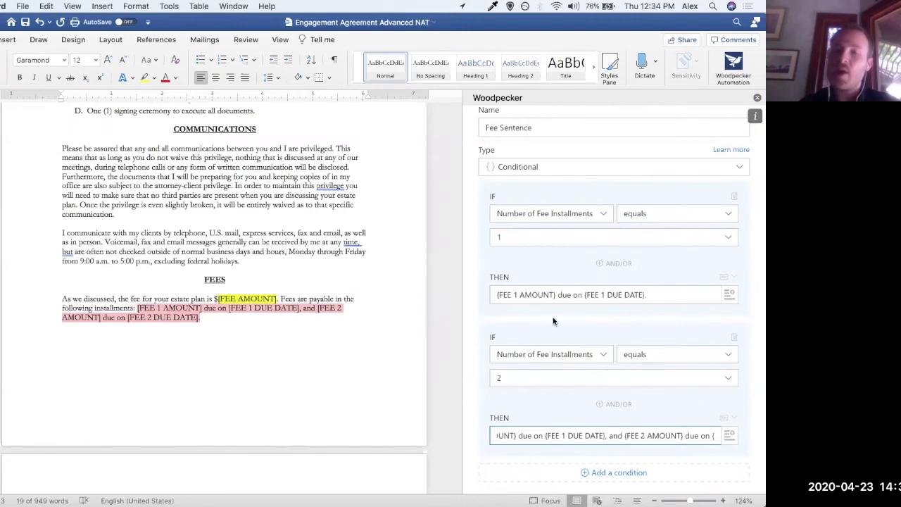
pyautogui.click(349, 394)
pyautogui.scroll(-1, 626, 332)
pyautogui.scroll(-5, 626, 335)
pyautogui.click(664, 475)
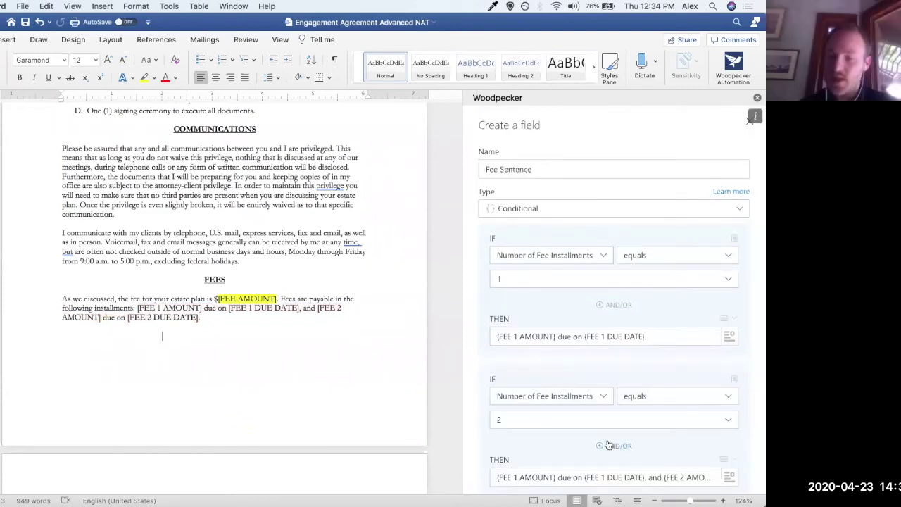
pyautogui.scroll(-5, 608, 445)
pyautogui.click(664, 473)
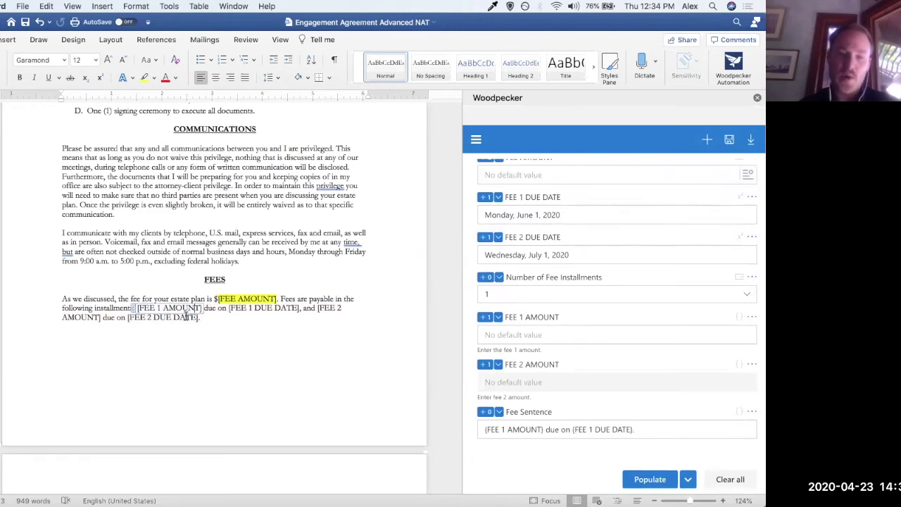
# Check where FEE 1 AMOUNT is used in the Fees paragraph by showing the field's instances, and close the instance viewer
pyautogui.click(181, 318)
pyautogui.click(190, 310)
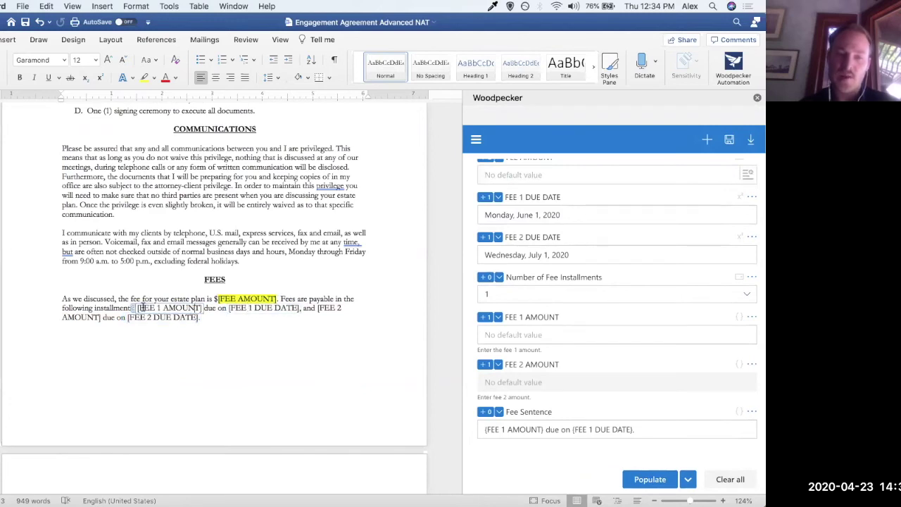
pyautogui.click(499, 318)
pyautogui.click(517, 347)
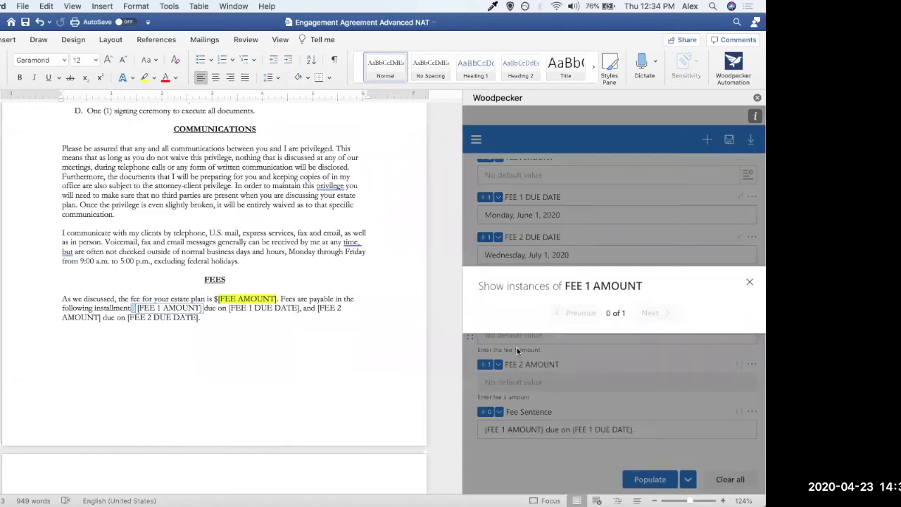
pyautogui.click(750, 282)
# Delete the installment placeholder text after "following installments:" and insert the Fee Sentence field in its place
pyautogui.scroll(1, 227, 237)
pyautogui.scroll(1, 199, 261)
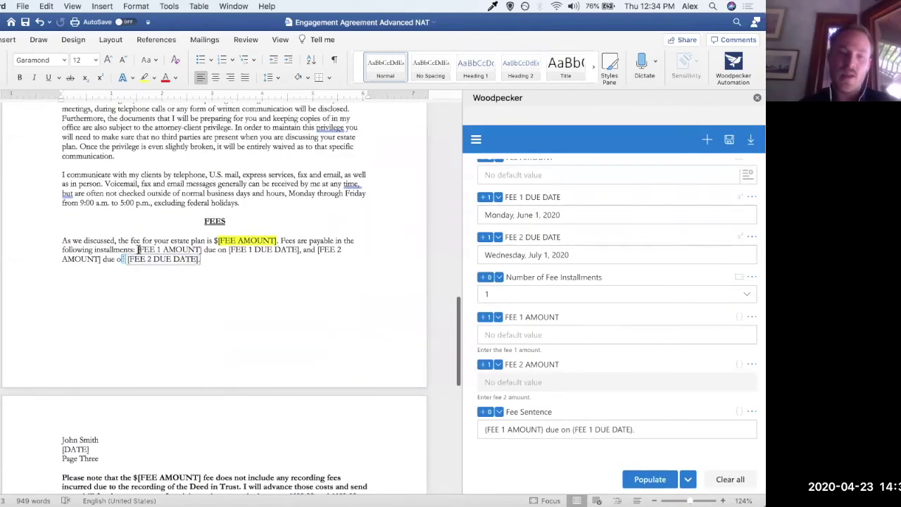
pyautogui.moveTo(137, 250); pyautogui.dragTo(201, 259)
pyautogui.press('Delete')
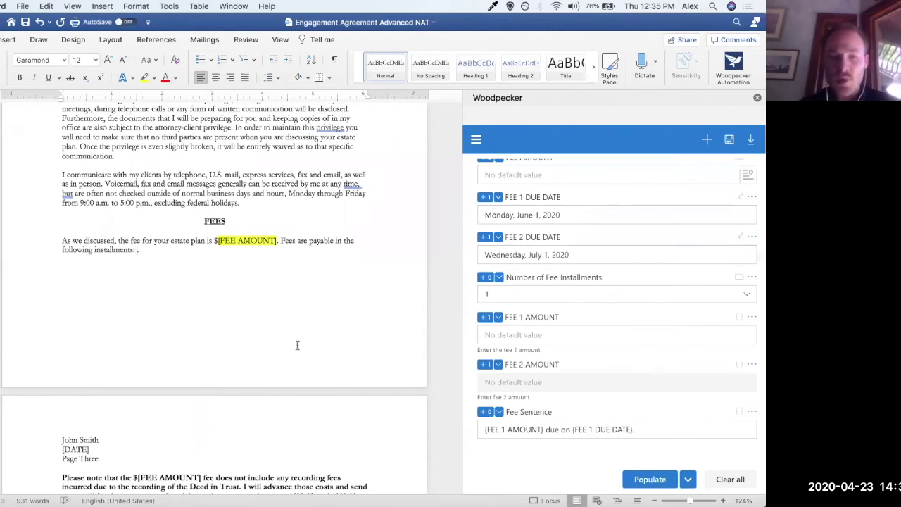
pyautogui.click(485, 411)
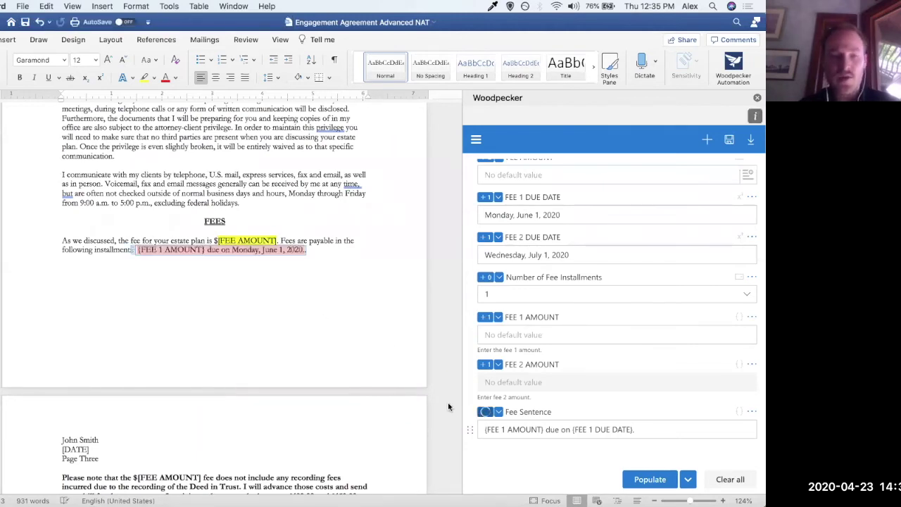
# Set FEE 1 AMOUNT to 1,000 and populate the document with the field values
pyautogui.click(561, 339)
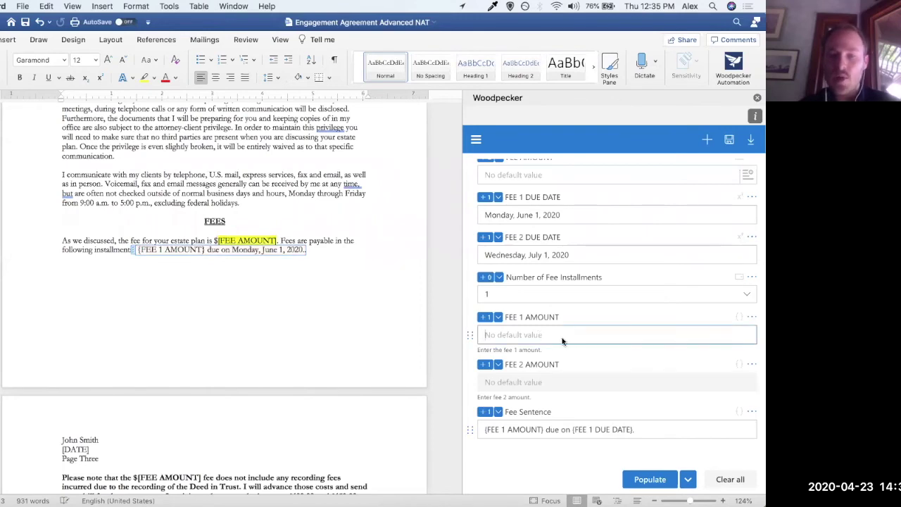
pyautogui.write('1,0')
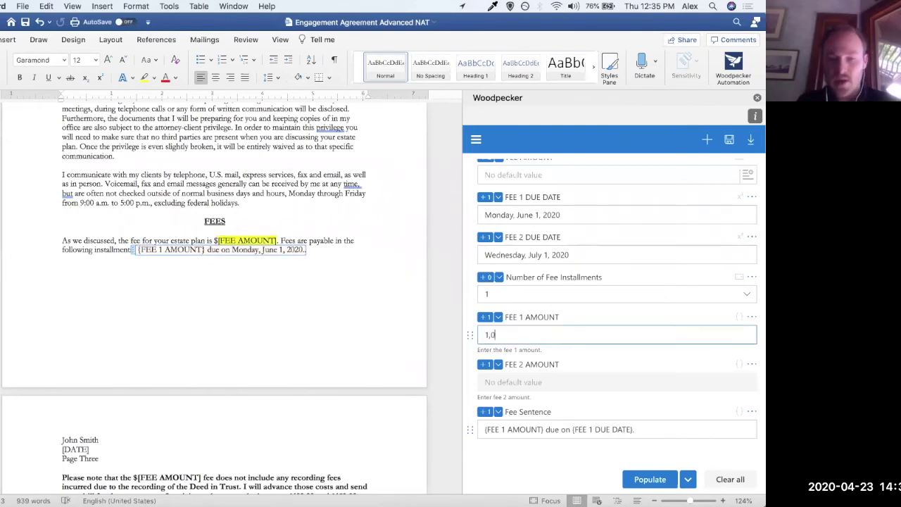
pyautogui.scroll(2, 528, 212)
pyautogui.click(528, 208)
pyautogui.scroll(-2, 542, 334)
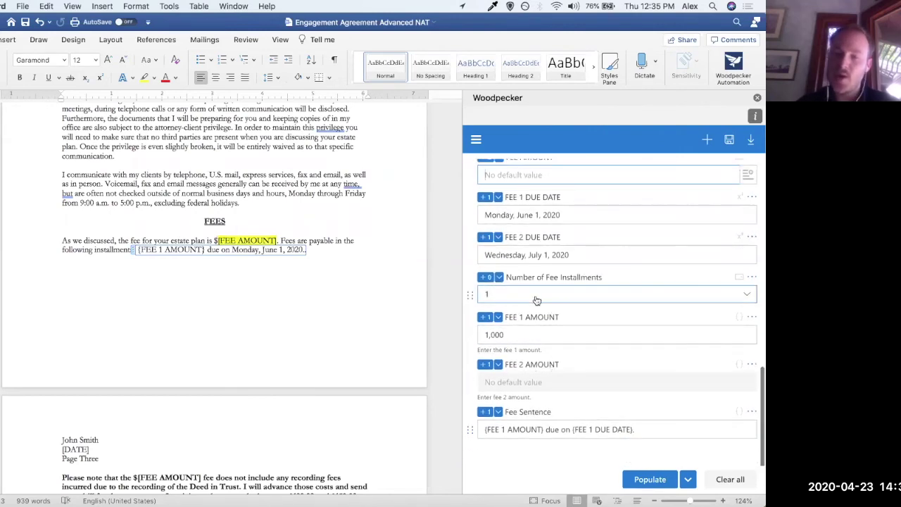
pyautogui.click(650, 479)
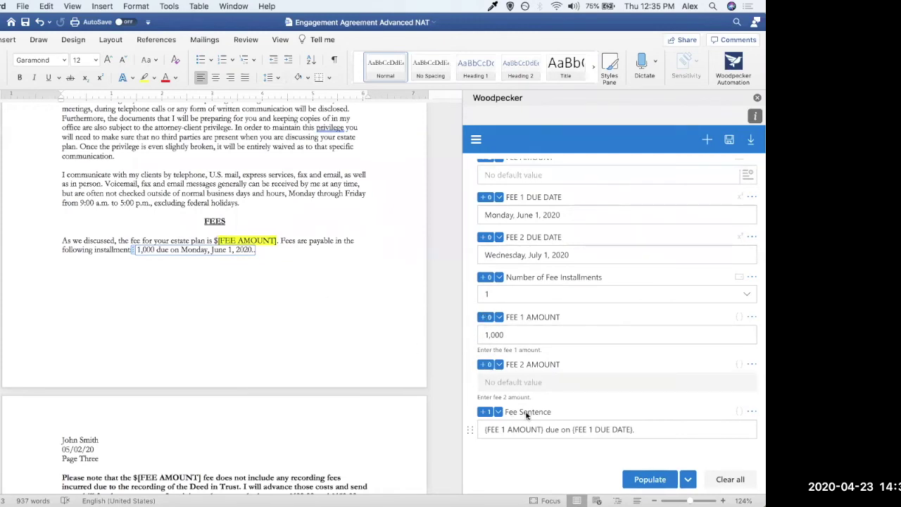
pyautogui.click(282, 252)
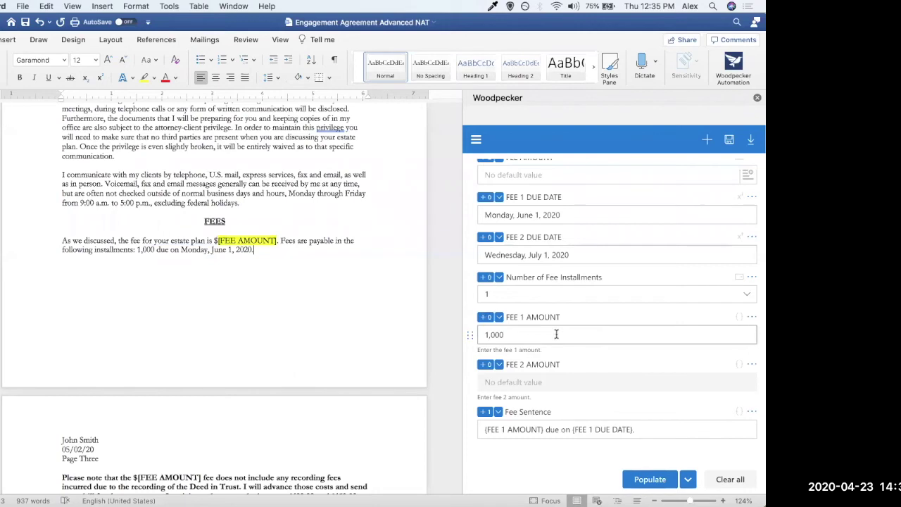
pyautogui.click(485, 336)
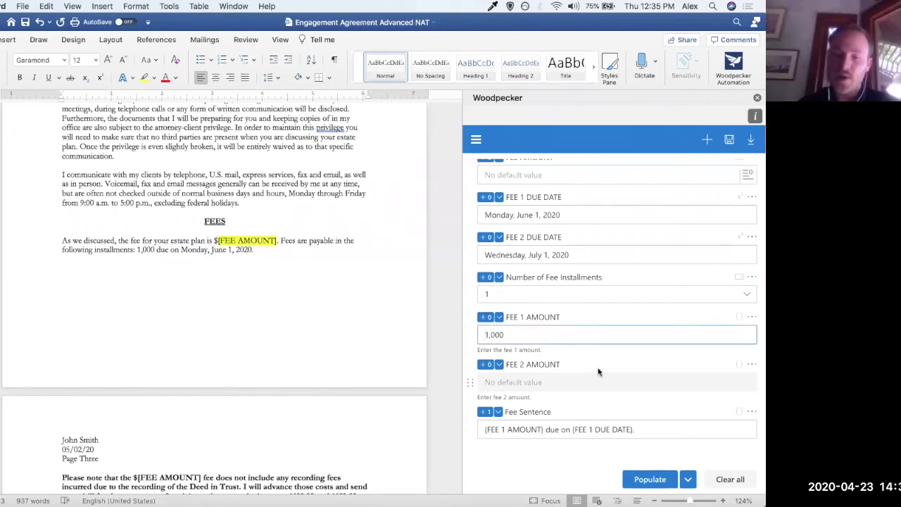
pyautogui.write('$')
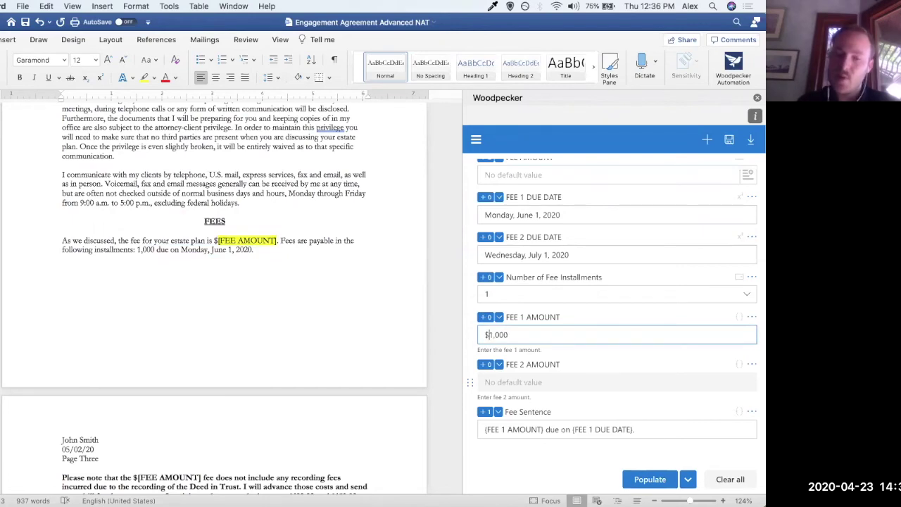
pyautogui.press('BackSpace')
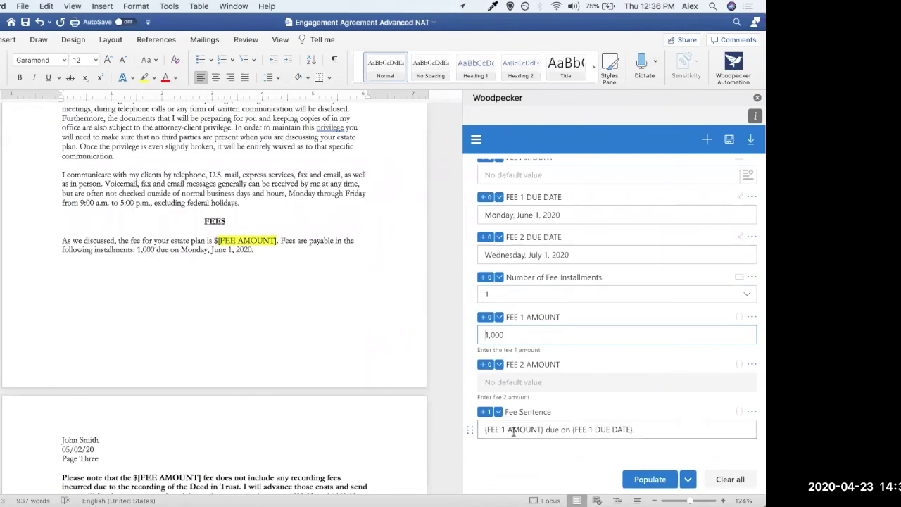
# Edit the Fee Sentence field, putting a dollar sign before the FEE 1 AMOUNT reference in both conditions' THEN values
pyautogui.click(750, 411)
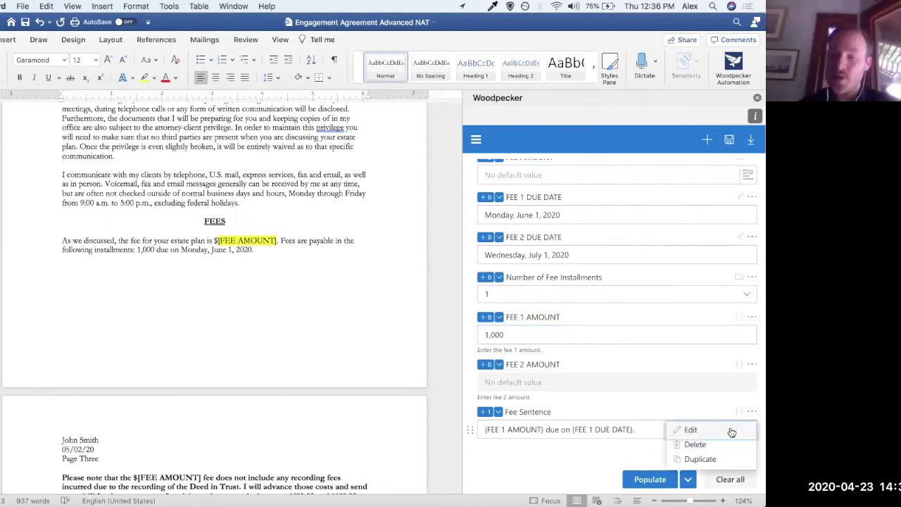
pyautogui.click(732, 430)
pyautogui.click(497, 339)
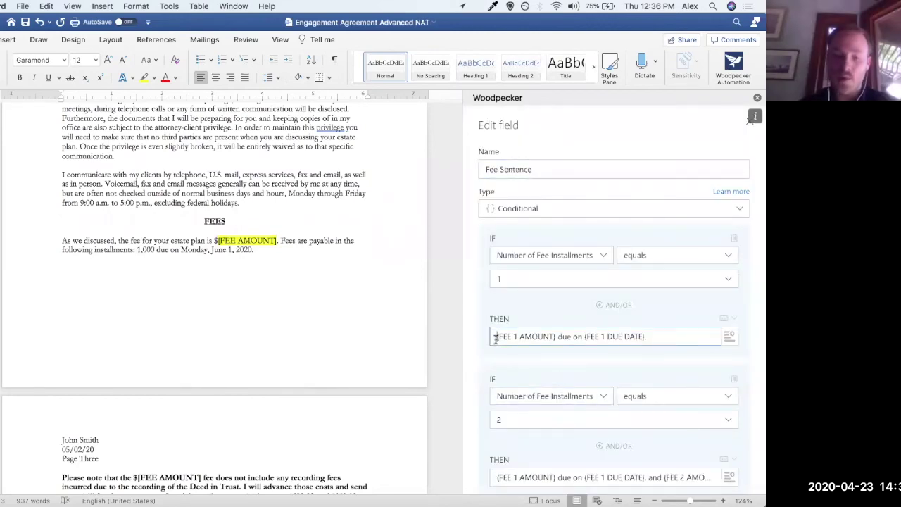
pyautogui.write('$')
pyautogui.scroll(-2, 569, 383)
pyautogui.click(496, 415)
pyautogui.write('$')
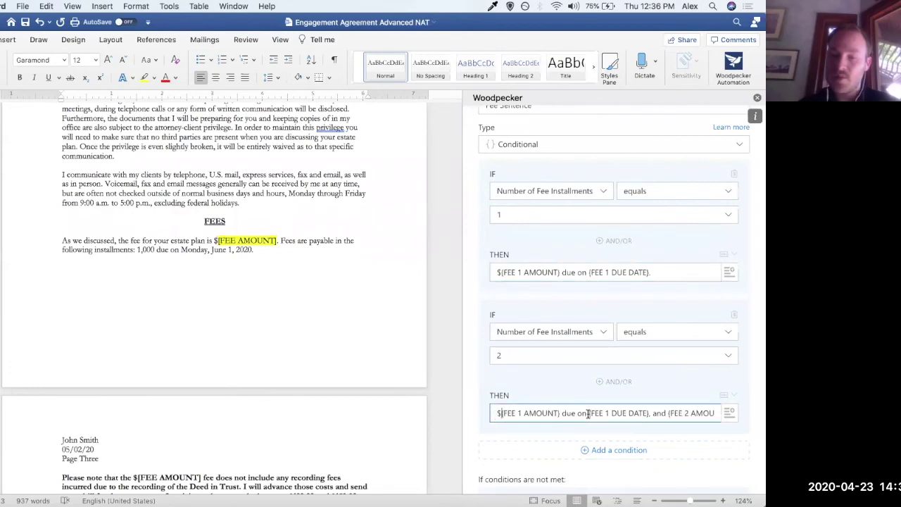
# Add a dollar sign before FEE 2 AMOUNT in the second condition's THEN value and save the Fee Sentence field
pyautogui.click(667, 413)
pyautogui.write('$')
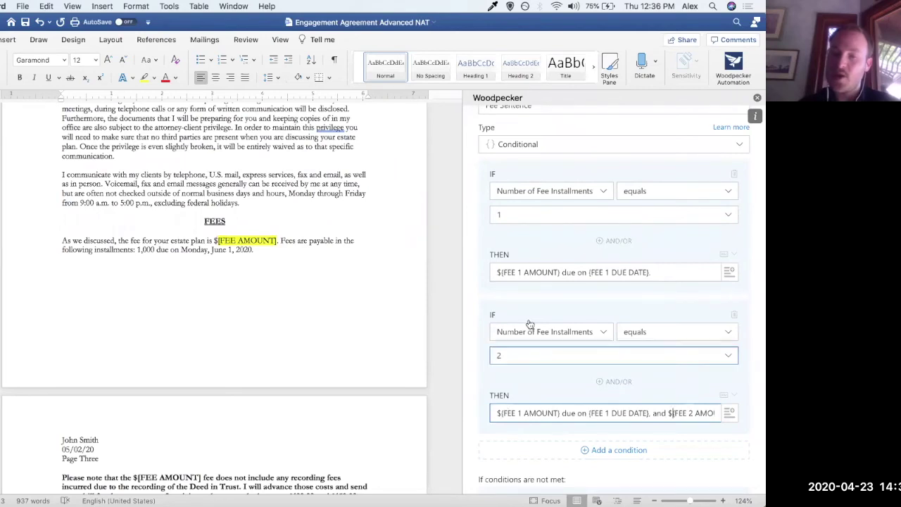
pyautogui.scroll(-2, 556, 281)
pyautogui.scroll(-2, 536, 347)
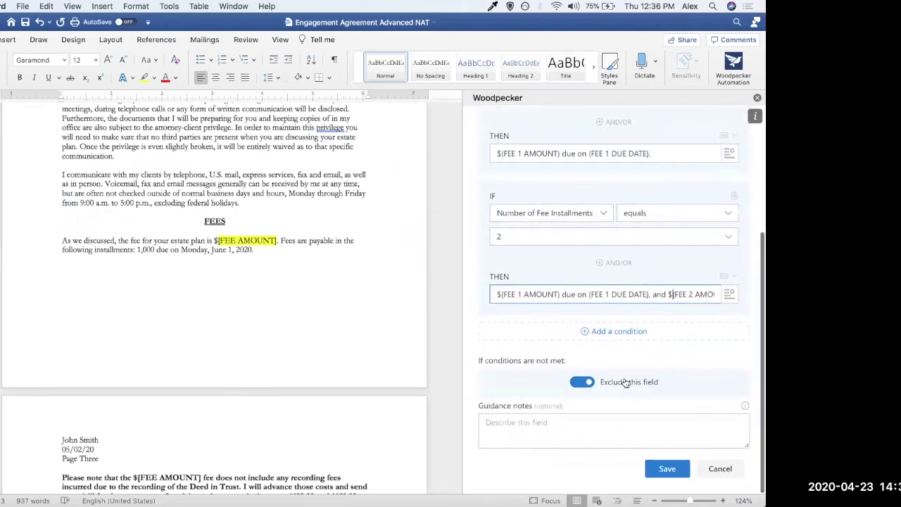
pyautogui.click(666, 475)
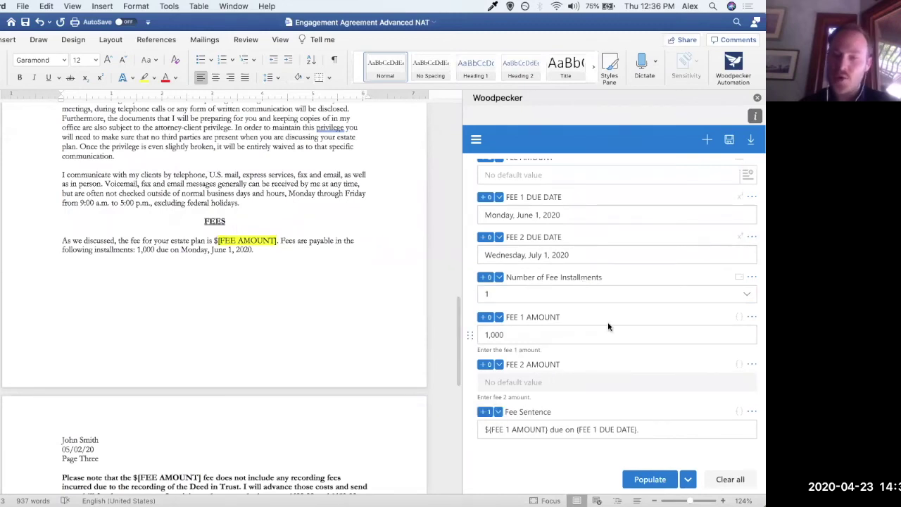
# Check the calculated FEE 1 DUE DATE and FEE 2 DUE DATE fields in the field list
pyautogui.scroll(1, 607, 322)
pyautogui.scroll(-1, 609, 328)
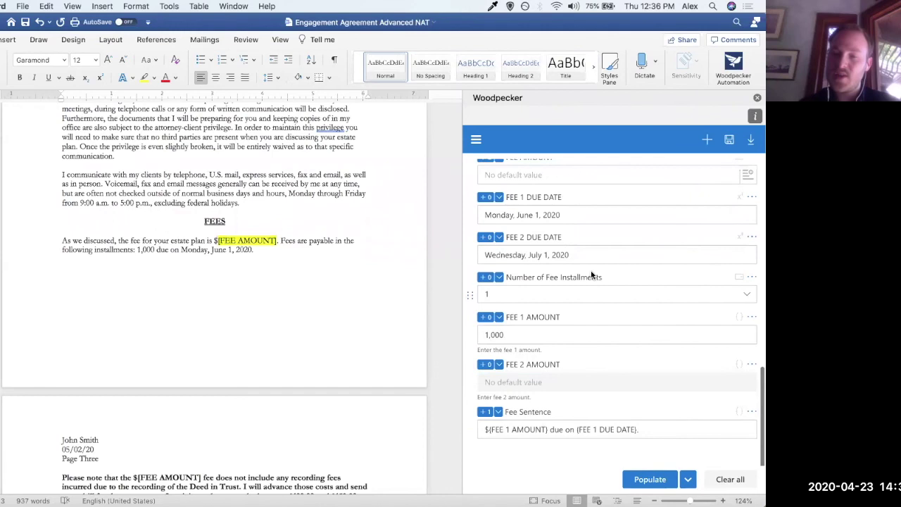
pyautogui.scroll(3, 609, 247)
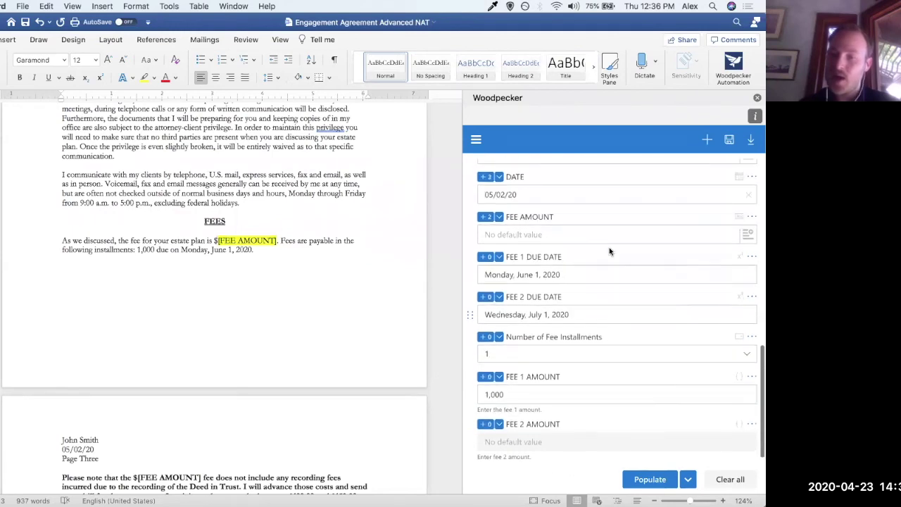
pyautogui.click(585, 277)
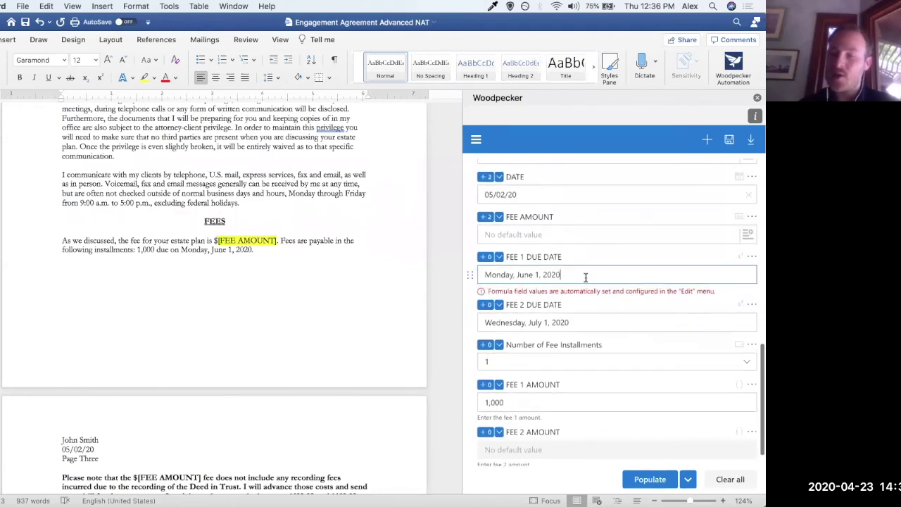
pyautogui.click(600, 323)
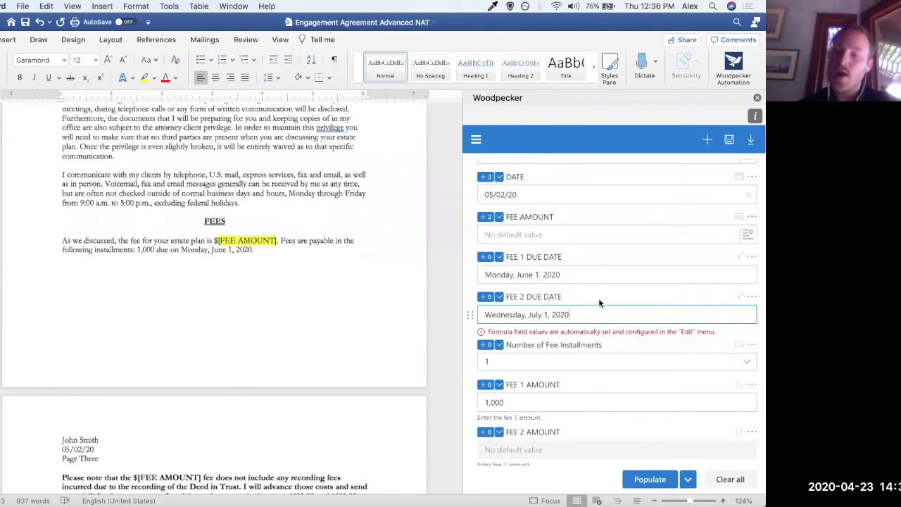
pyautogui.click(585, 295)
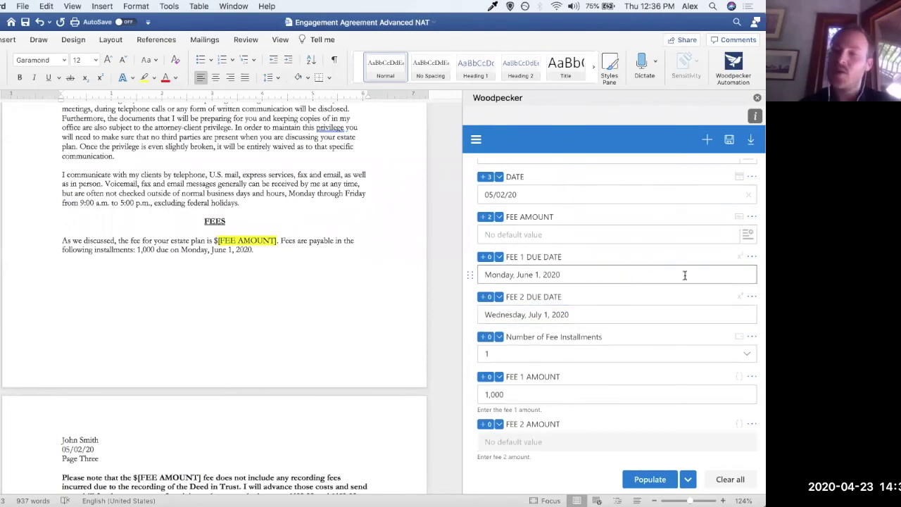
pyautogui.scroll(-3, 599, 298)
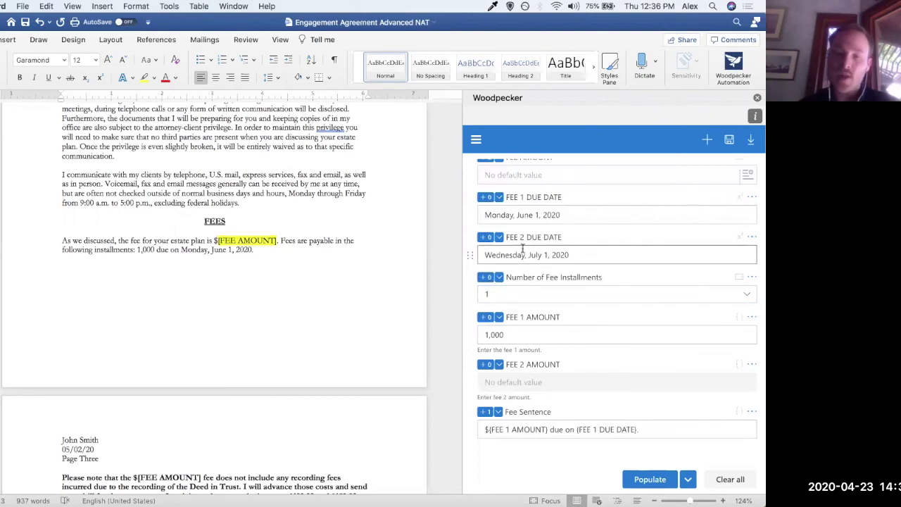
# Turn on Simple view in the Woodpecker settings and return to the field list
pyautogui.click(477, 139)
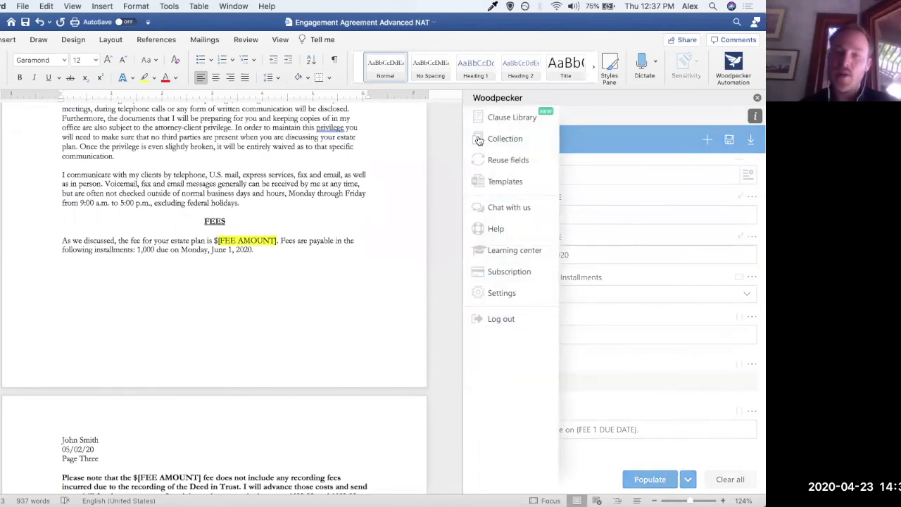
pyautogui.click(507, 291)
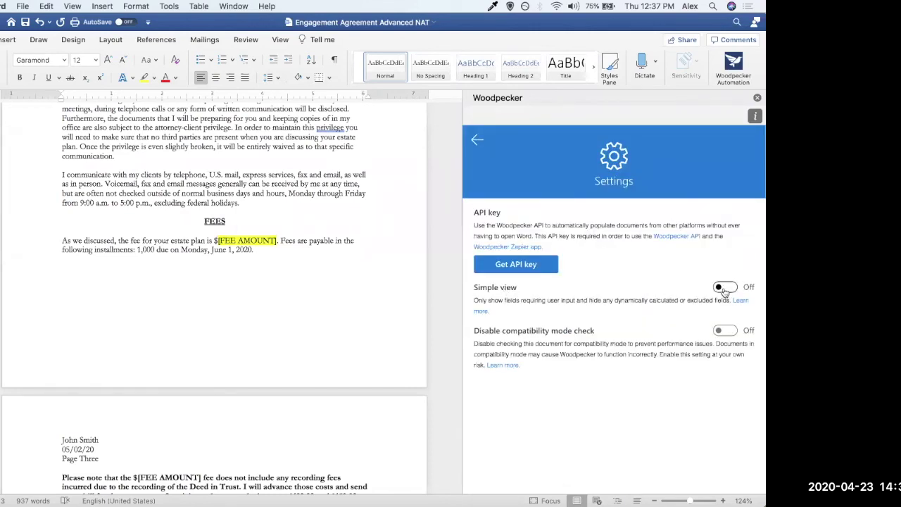
pyautogui.moveTo(521, 302); pyautogui.dragTo(727, 300)
pyautogui.click(685, 319)
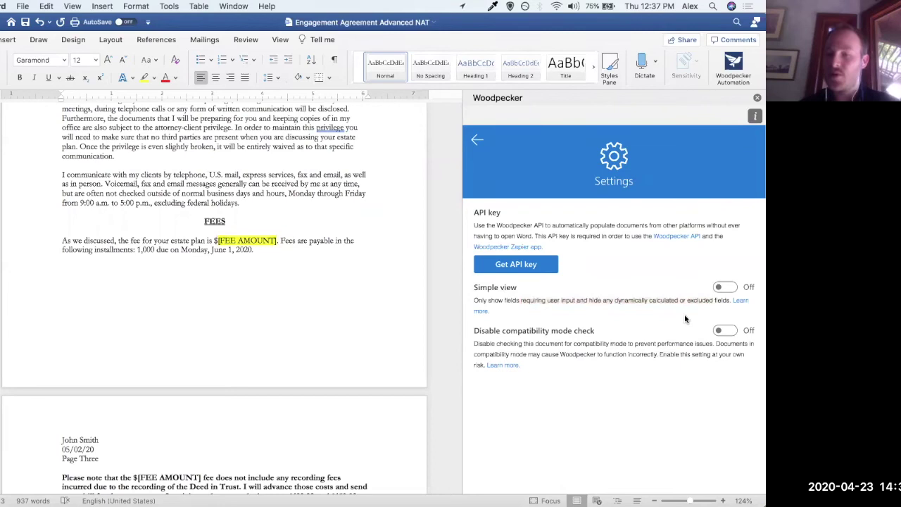
pyautogui.click(719, 290)
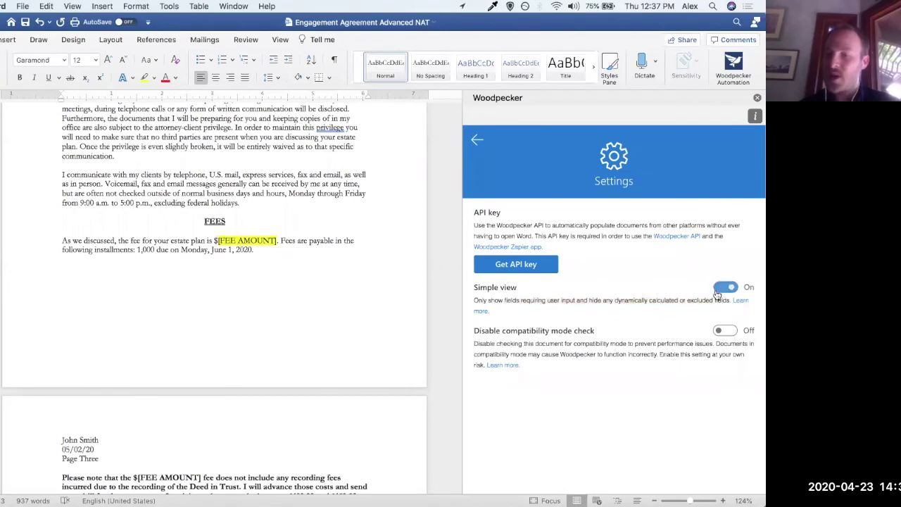
pyautogui.click(478, 142)
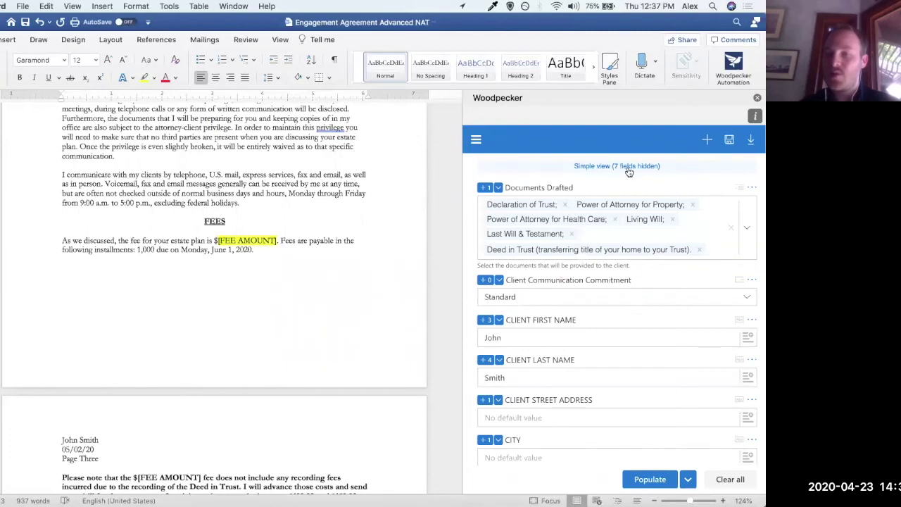
# Move the Number of Fee Installments field above FEE AMOUNT in the field list
pyautogui.scroll(-5, 619, 275)
pyautogui.scroll(-5, 623, 262)
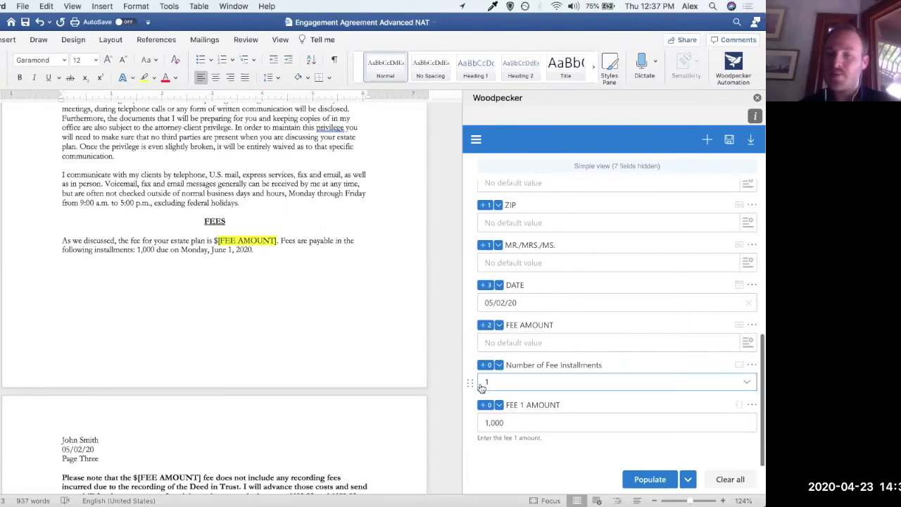
pyautogui.moveTo(469, 378); pyautogui.dragTo(544, 323)
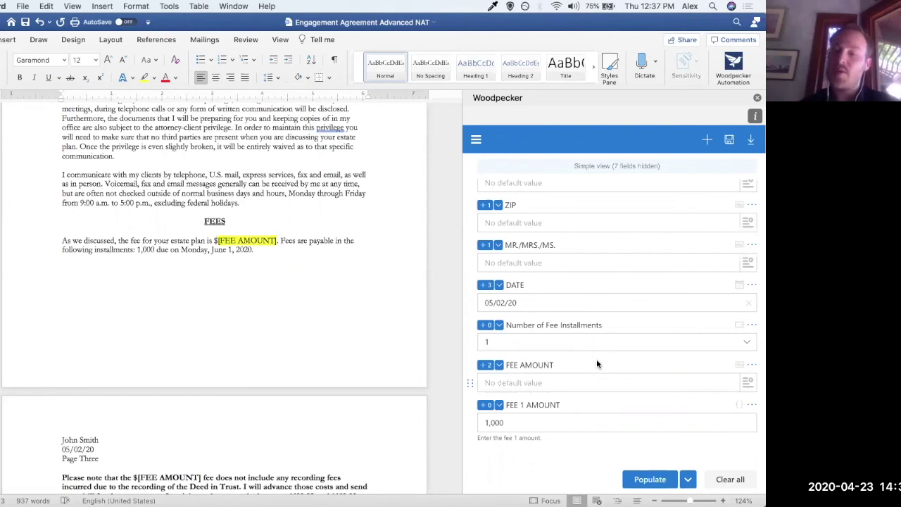
# Set DATE to 05/21/20 and Number of Fee Installments to 2
pyautogui.click(553, 307)
pyautogui.click(563, 415)
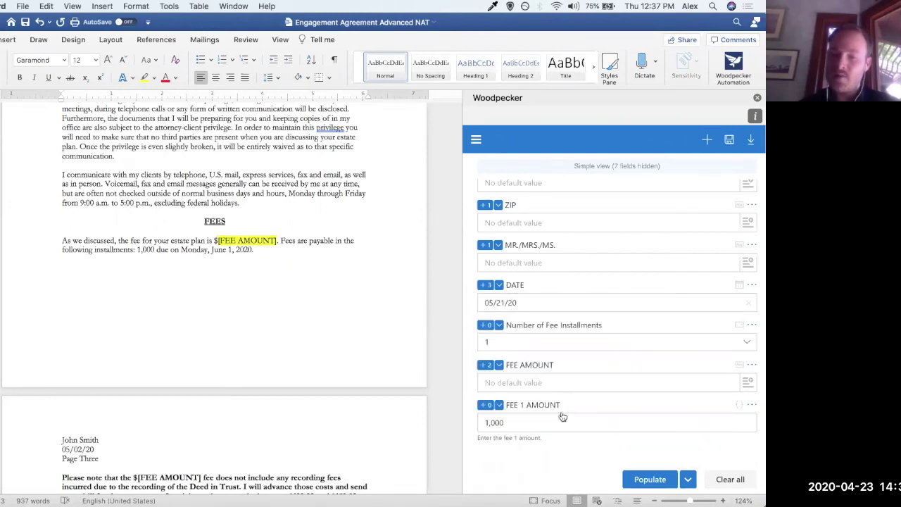
pyautogui.click(566, 349)
pyautogui.click(612, 141)
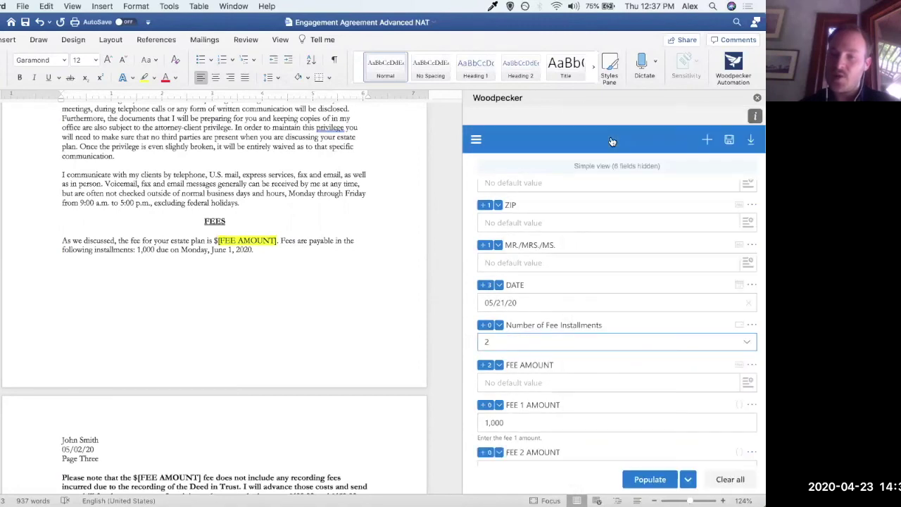
# Set FEE 2 AMOUNT to 2,000 and FEE AMOUNT to 3,000, and populate the document with the field values
pyautogui.scroll(-2, 544, 410)
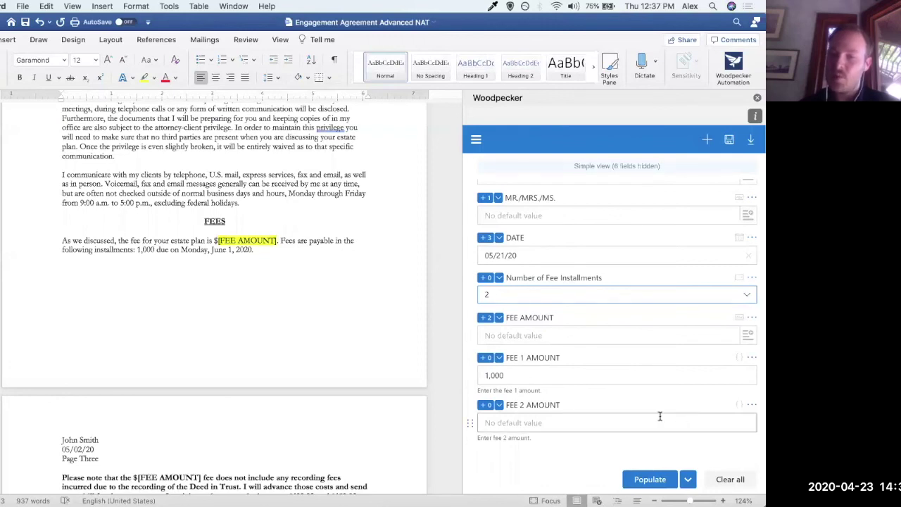
pyautogui.click(627, 421)
pyautogui.write('2,000')
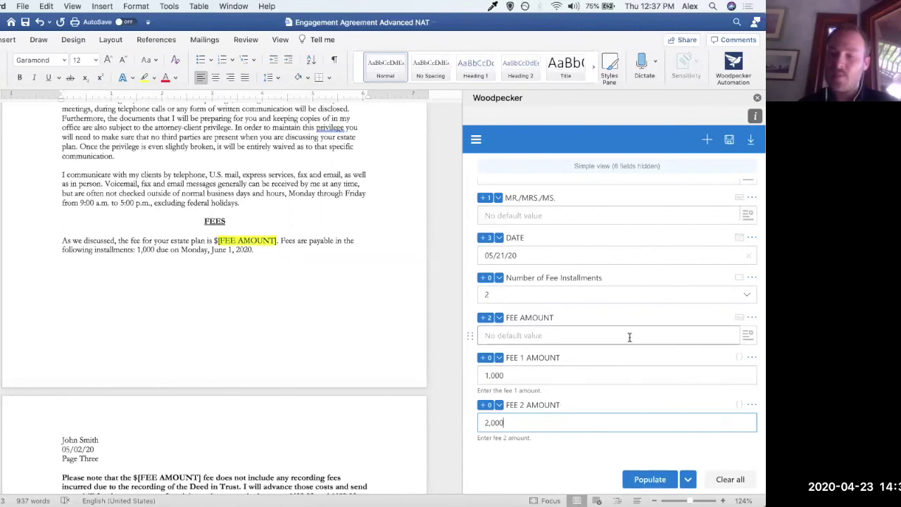
pyautogui.click(555, 337)
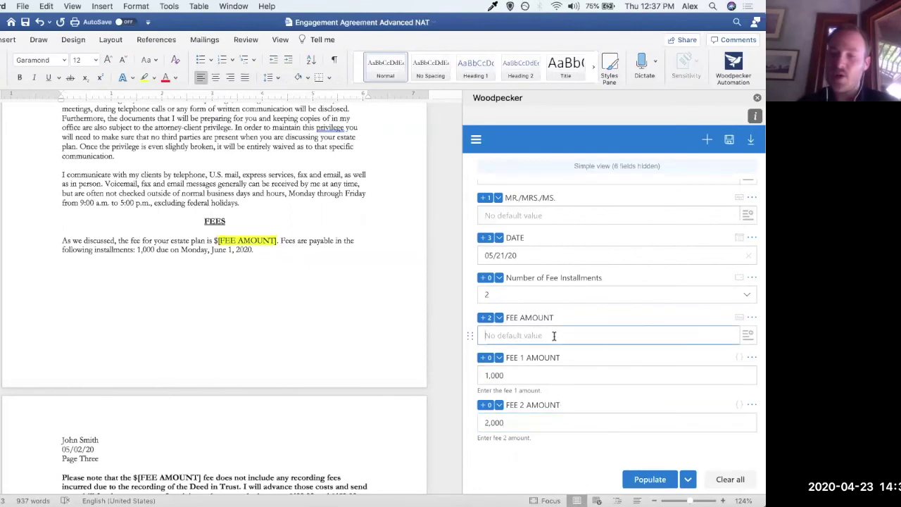
pyautogui.write('3,000')
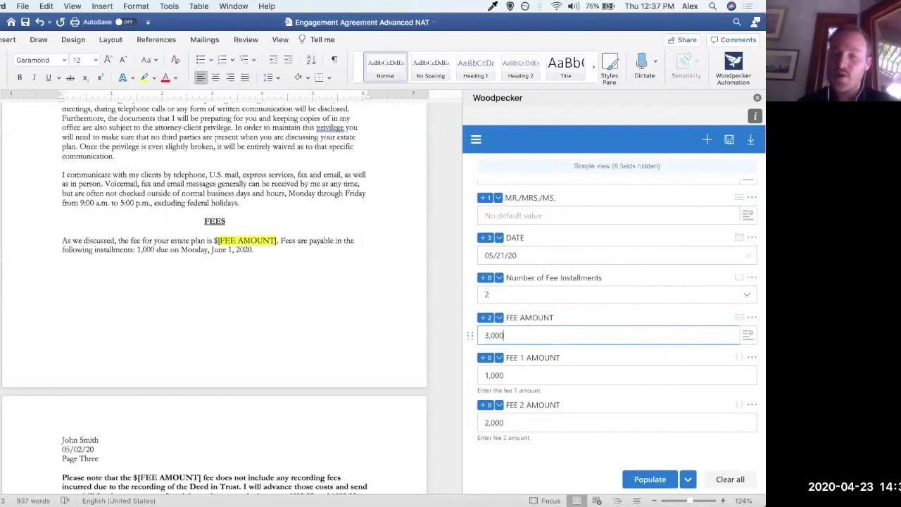
pyautogui.click(650, 479)
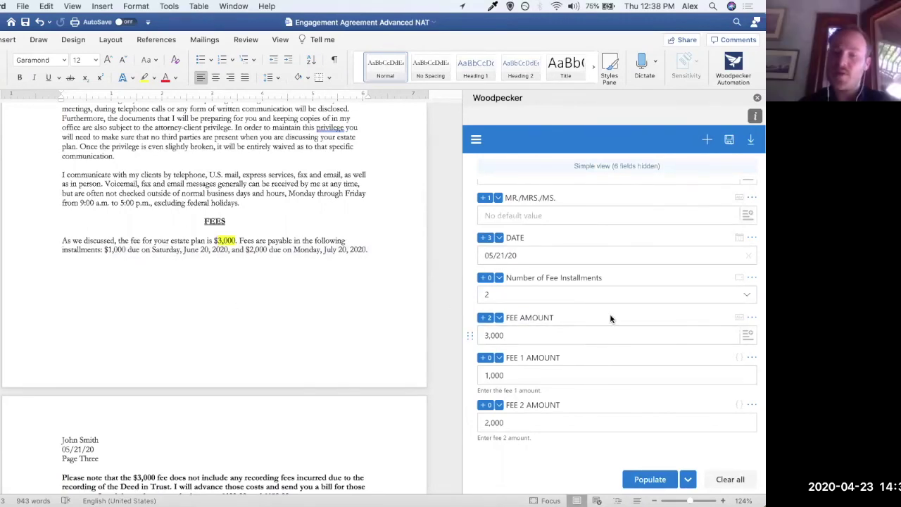
# Examine the comparison operators available for the FEE 1 AMOUNT condition, and close the field editor without saving
pyautogui.scroll(1, 611, 319)
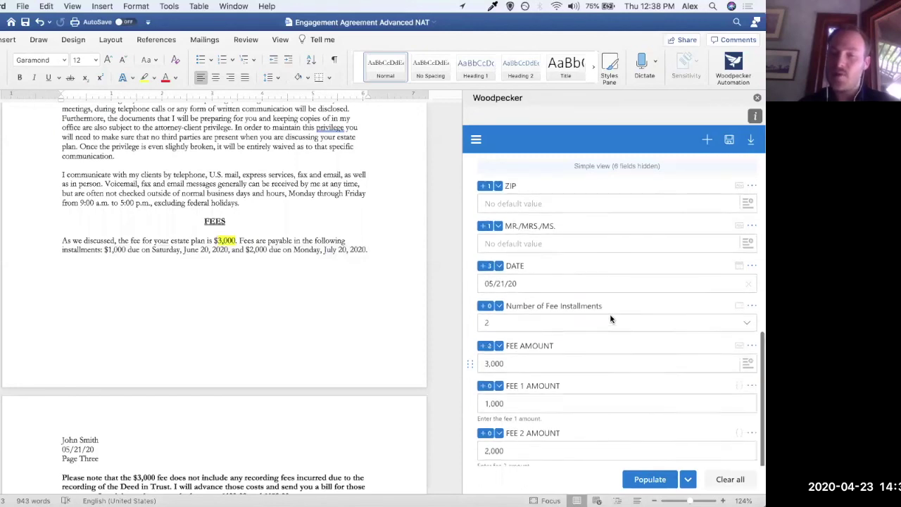
pyautogui.scroll(-1, 636, 267)
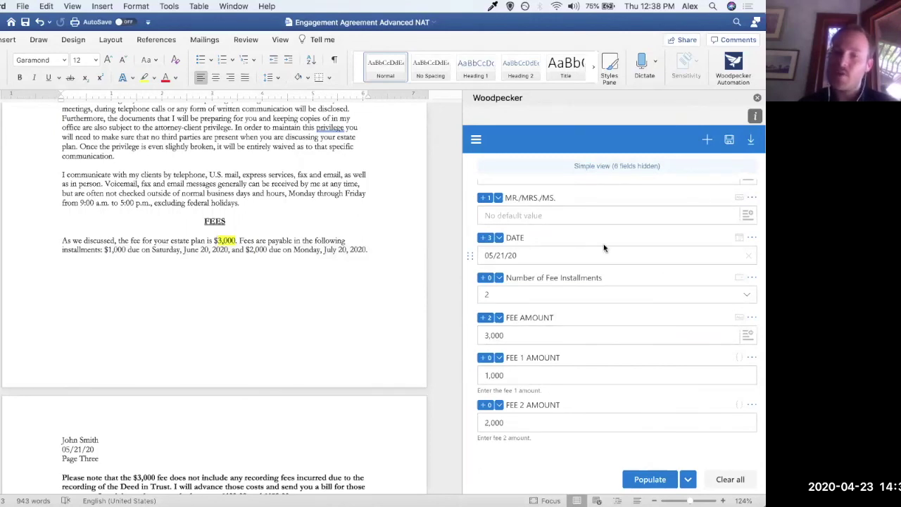
pyautogui.scroll(1, 604, 257)
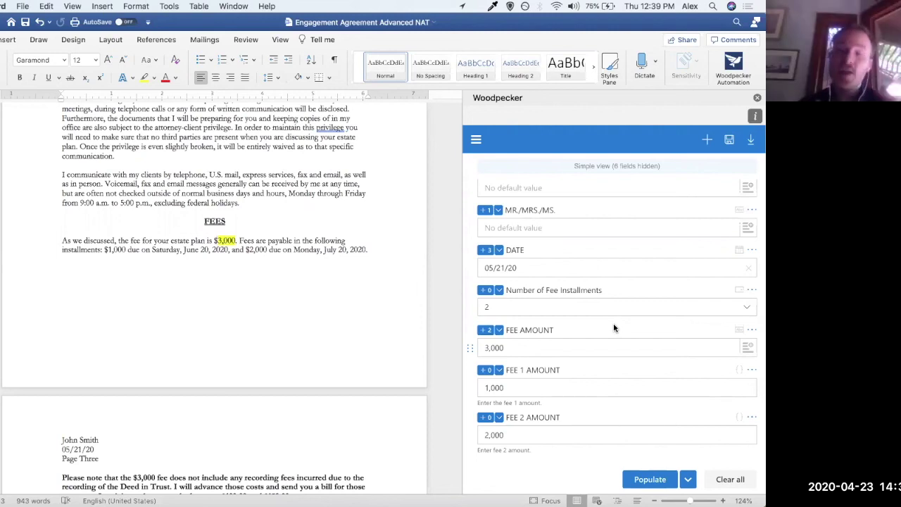
pyautogui.click(752, 371)
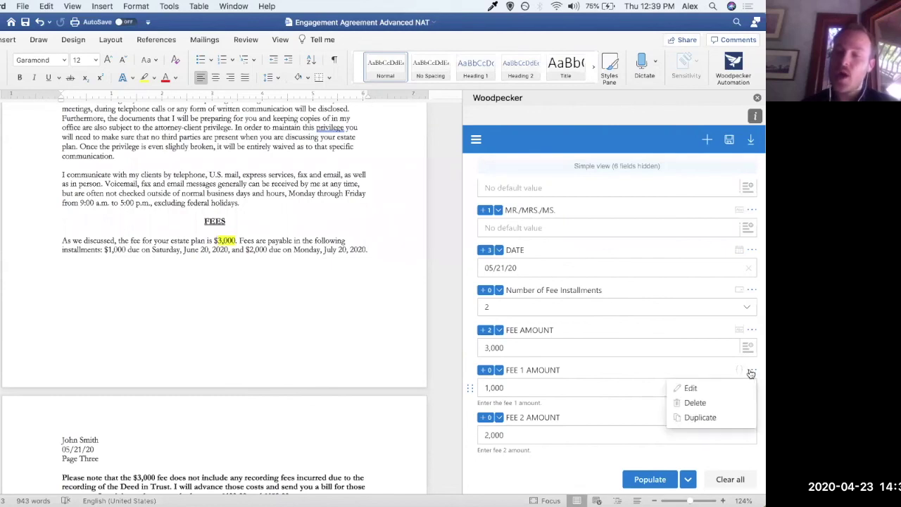
pyautogui.click(713, 389)
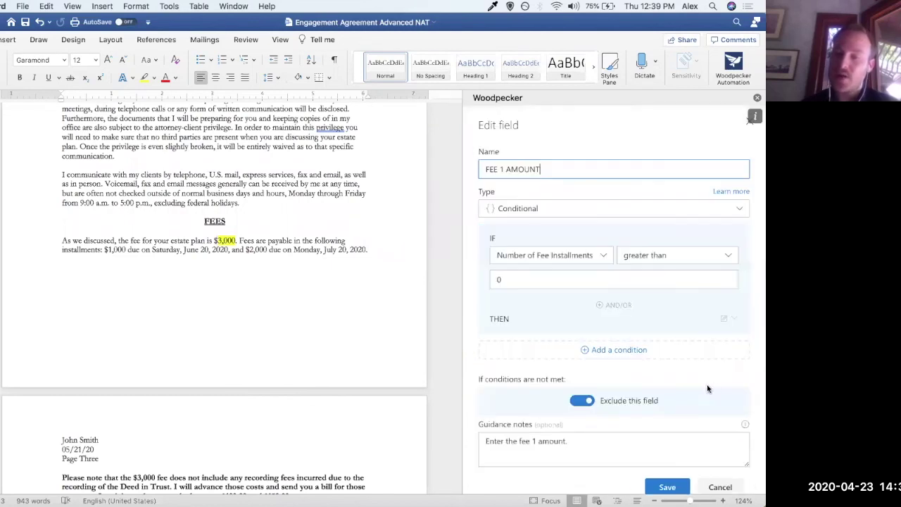
pyautogui.click(677, 261)
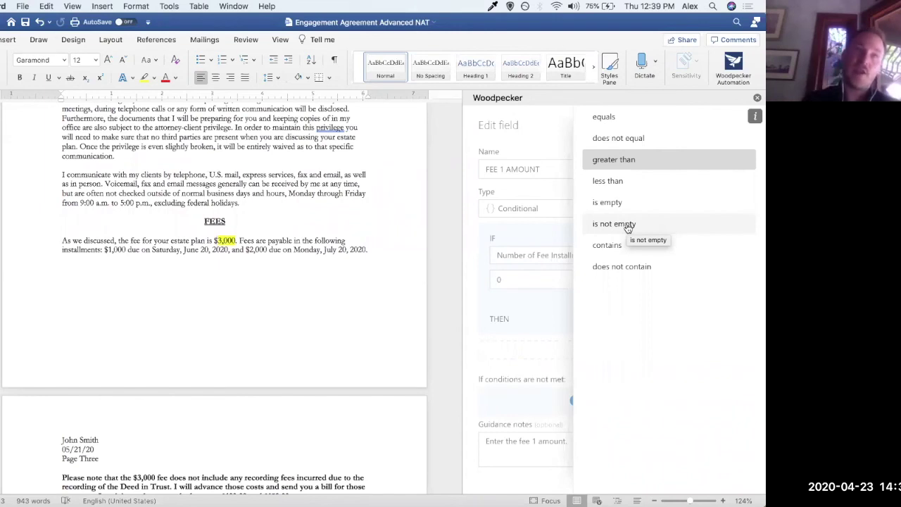
pyautogui.click(551, 234)
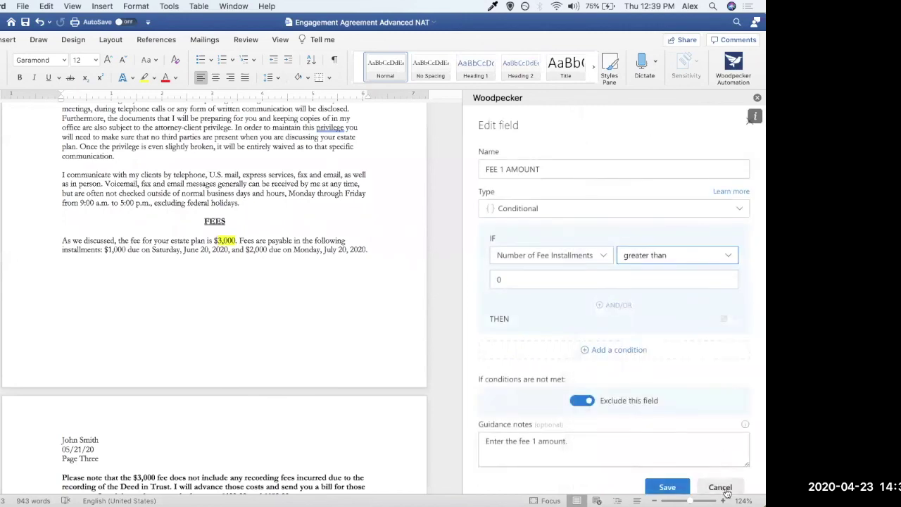
pyautogui.scroll(-1, 723, 484)
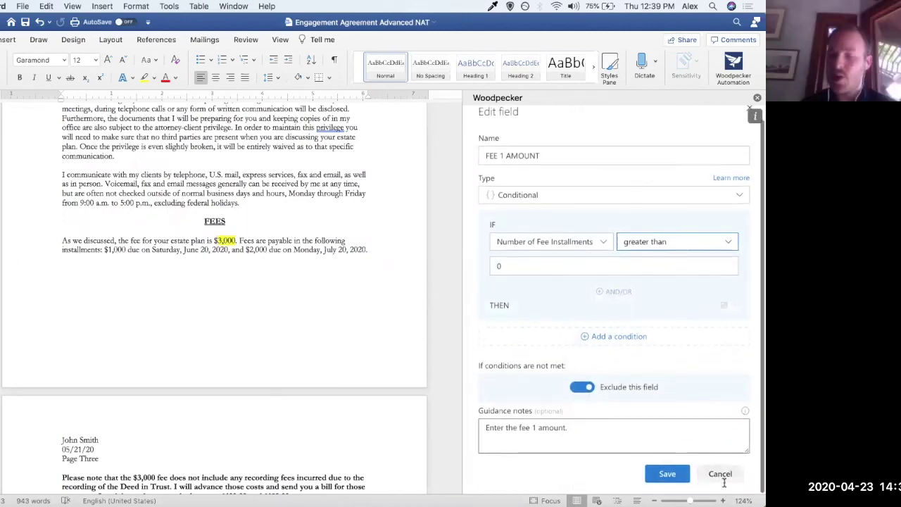
pyautogui.click(721, 474)
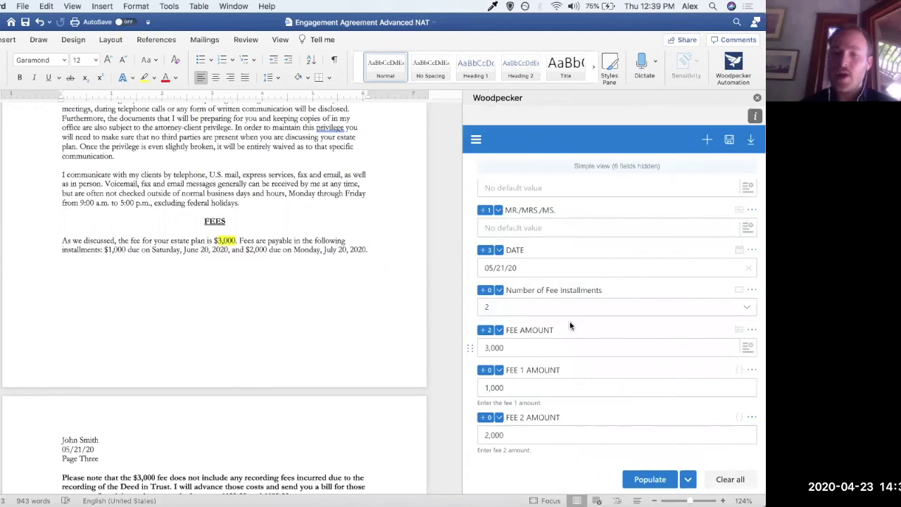
# Remove the yellow highlight from the total fee amount in the Fees paragraph
pyautogui.scroll(-1, 721, 475)
pyautogui.scroll(-1, 258, 361)
pyautogui.scroll(-2, 258, 361)
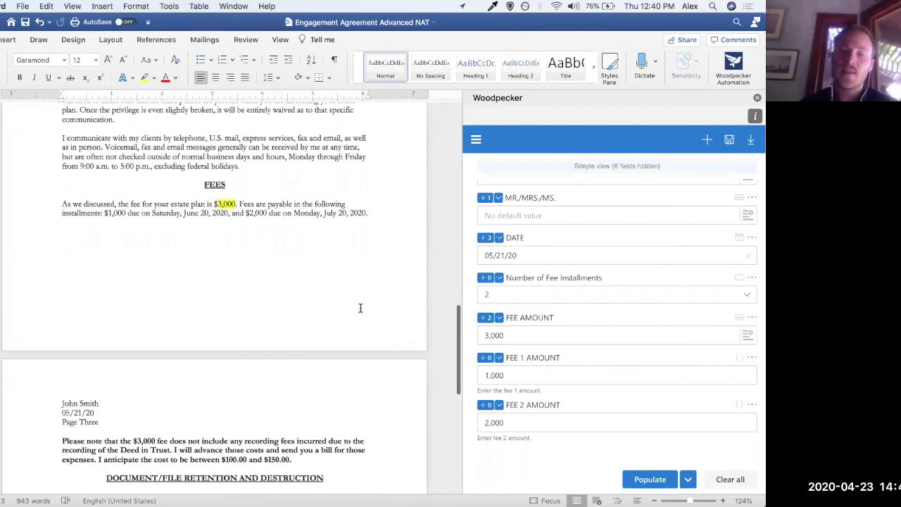
pyautogui.scroll(-5, 360, 308)
pyautogui.scroll(-5, 360, 308)
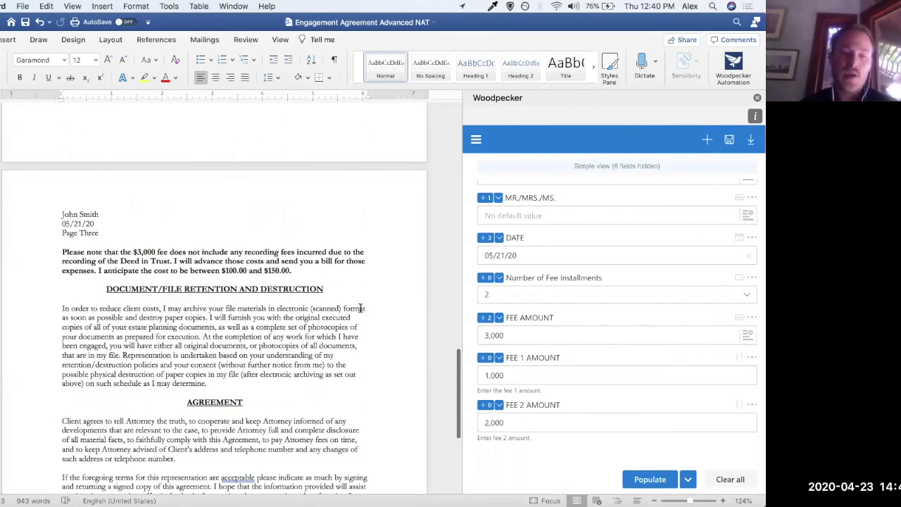
pyautogui.scroll(10, 248, 263)
pyautogui.doubleClick(219, 200)
pyautogui.click(144, 79)
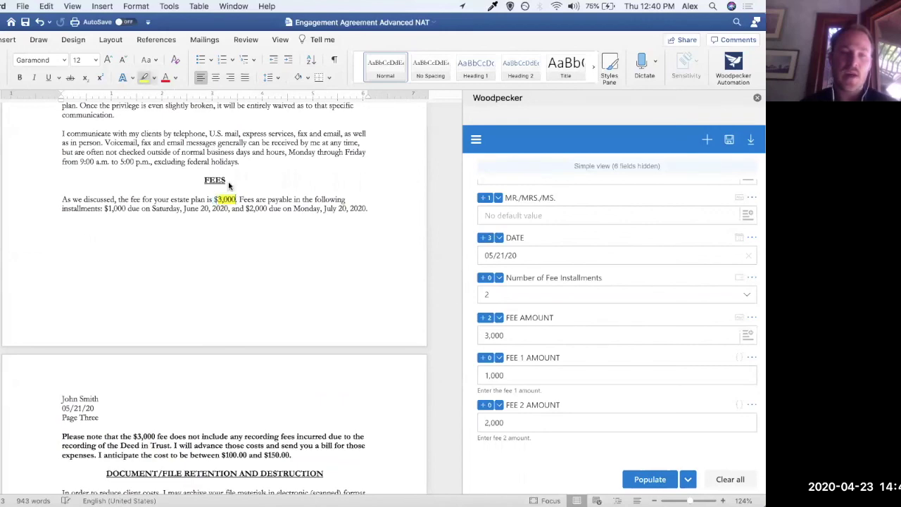
pyautogui.doubleClick(219, 199)
pyautogui.click(145, 78)
# Check the acceptance date and signature lines at the end of the agreement
pyautogui.scroll(-5, 206, 279)
pyautogui.scroll(-7, 205, 279)
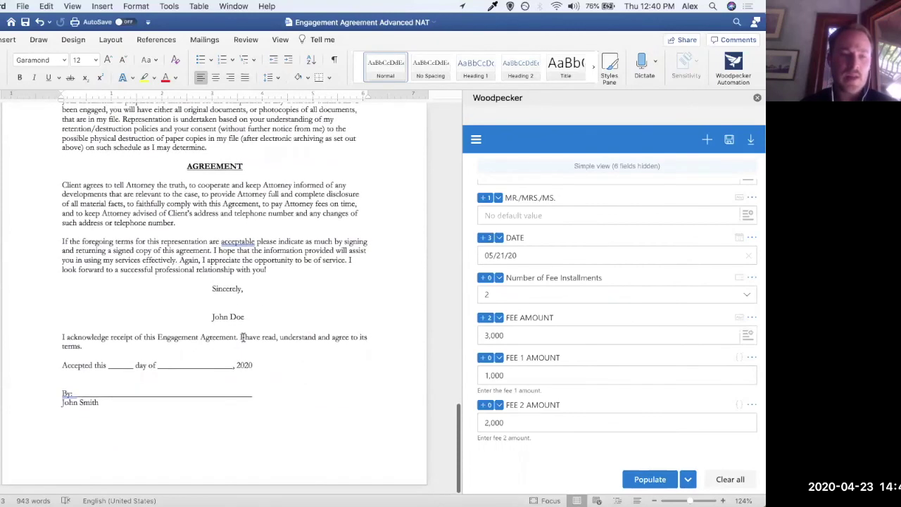
pyautogui.scroll(1, 248, 336)
pyautogui.moveTo(253, 399); pyautogui.dragTo(113, 399)
pyautogui.click(167, 371)
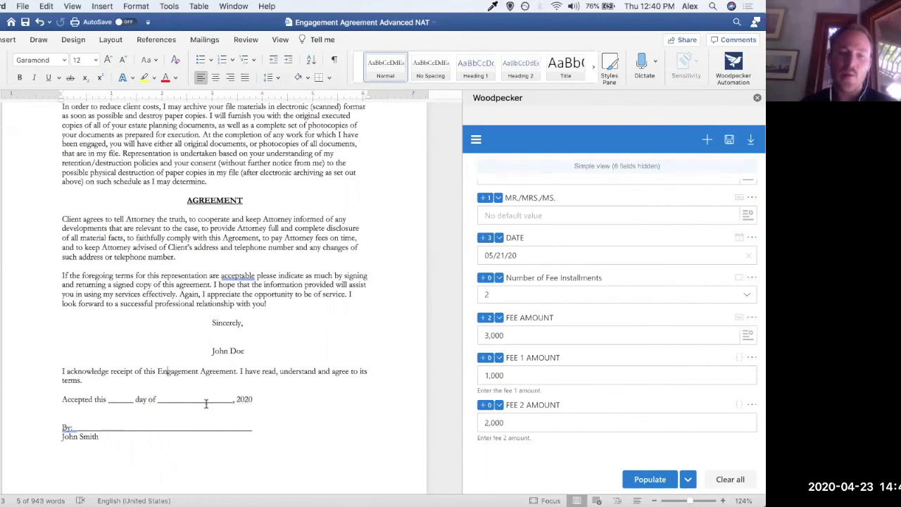